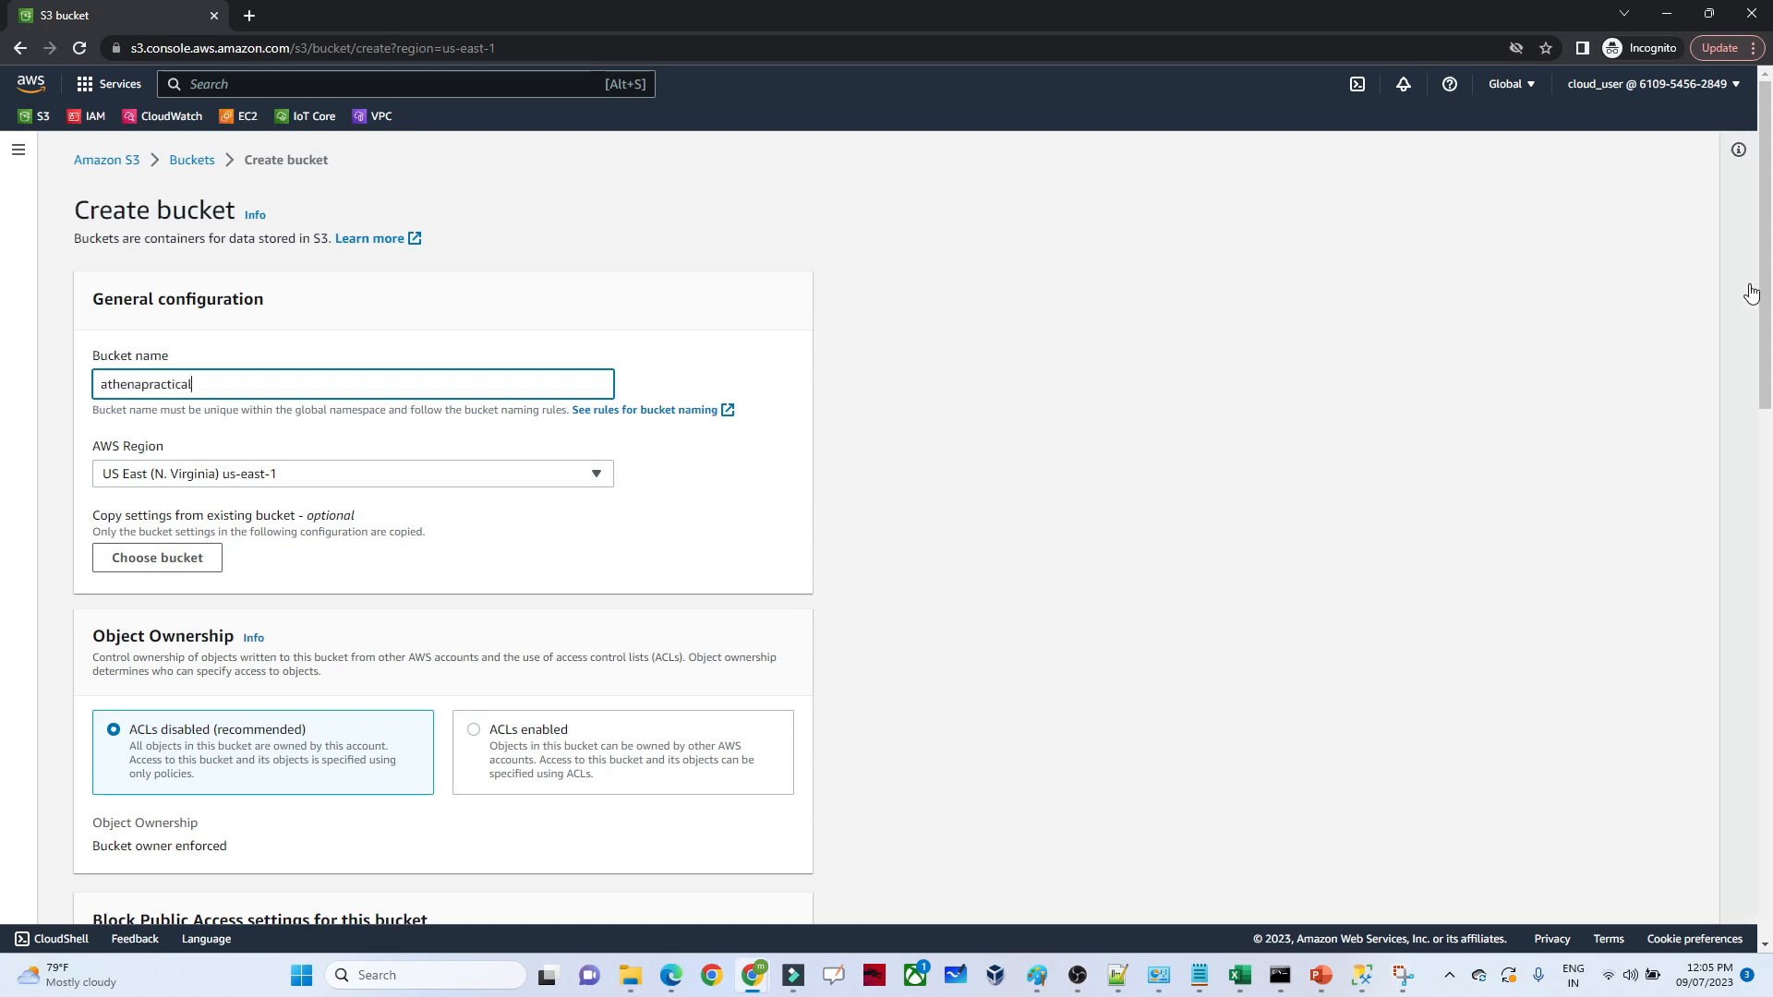
Review the bucket settings and create the athenapractical bucket in US East (N. Virginia) with the default options
scroll(1745, 462, "down", 9)
left_click_drag(1766, 577, 1671, 587)
scroll(1653, 628, "down", 2)
scroll(769, 700, "up", 12)
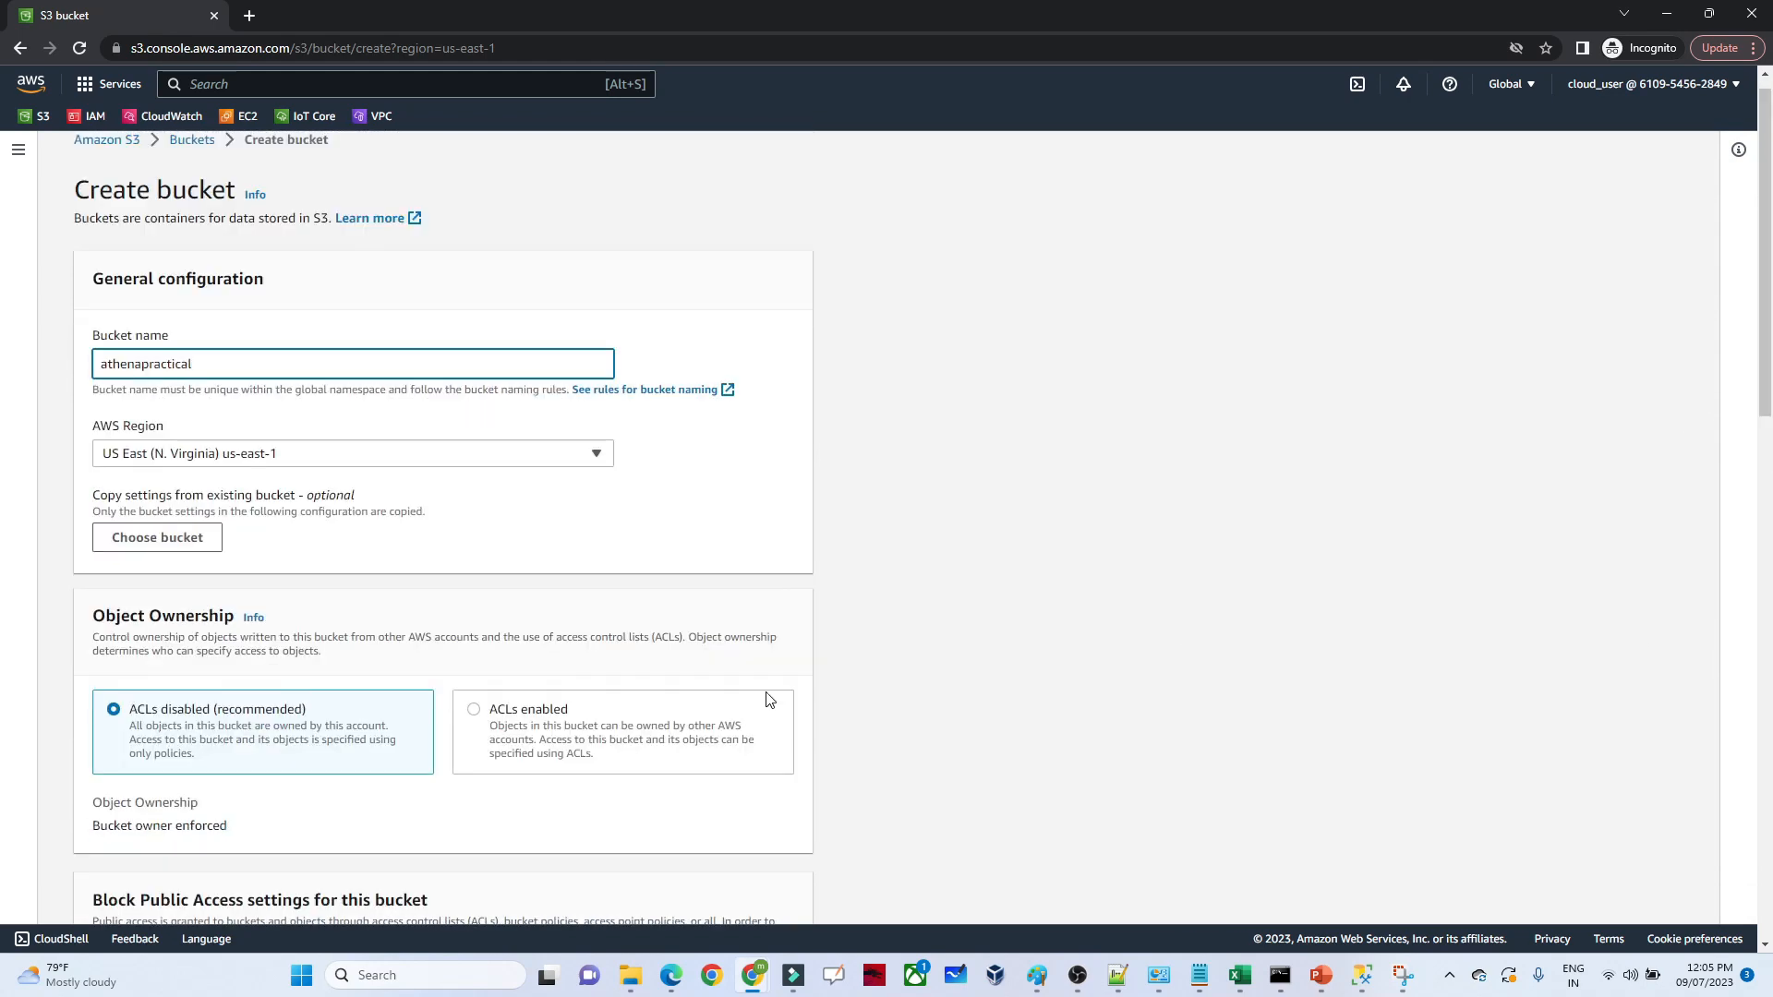
left_click_drag(1759, 356, 1710, 879)
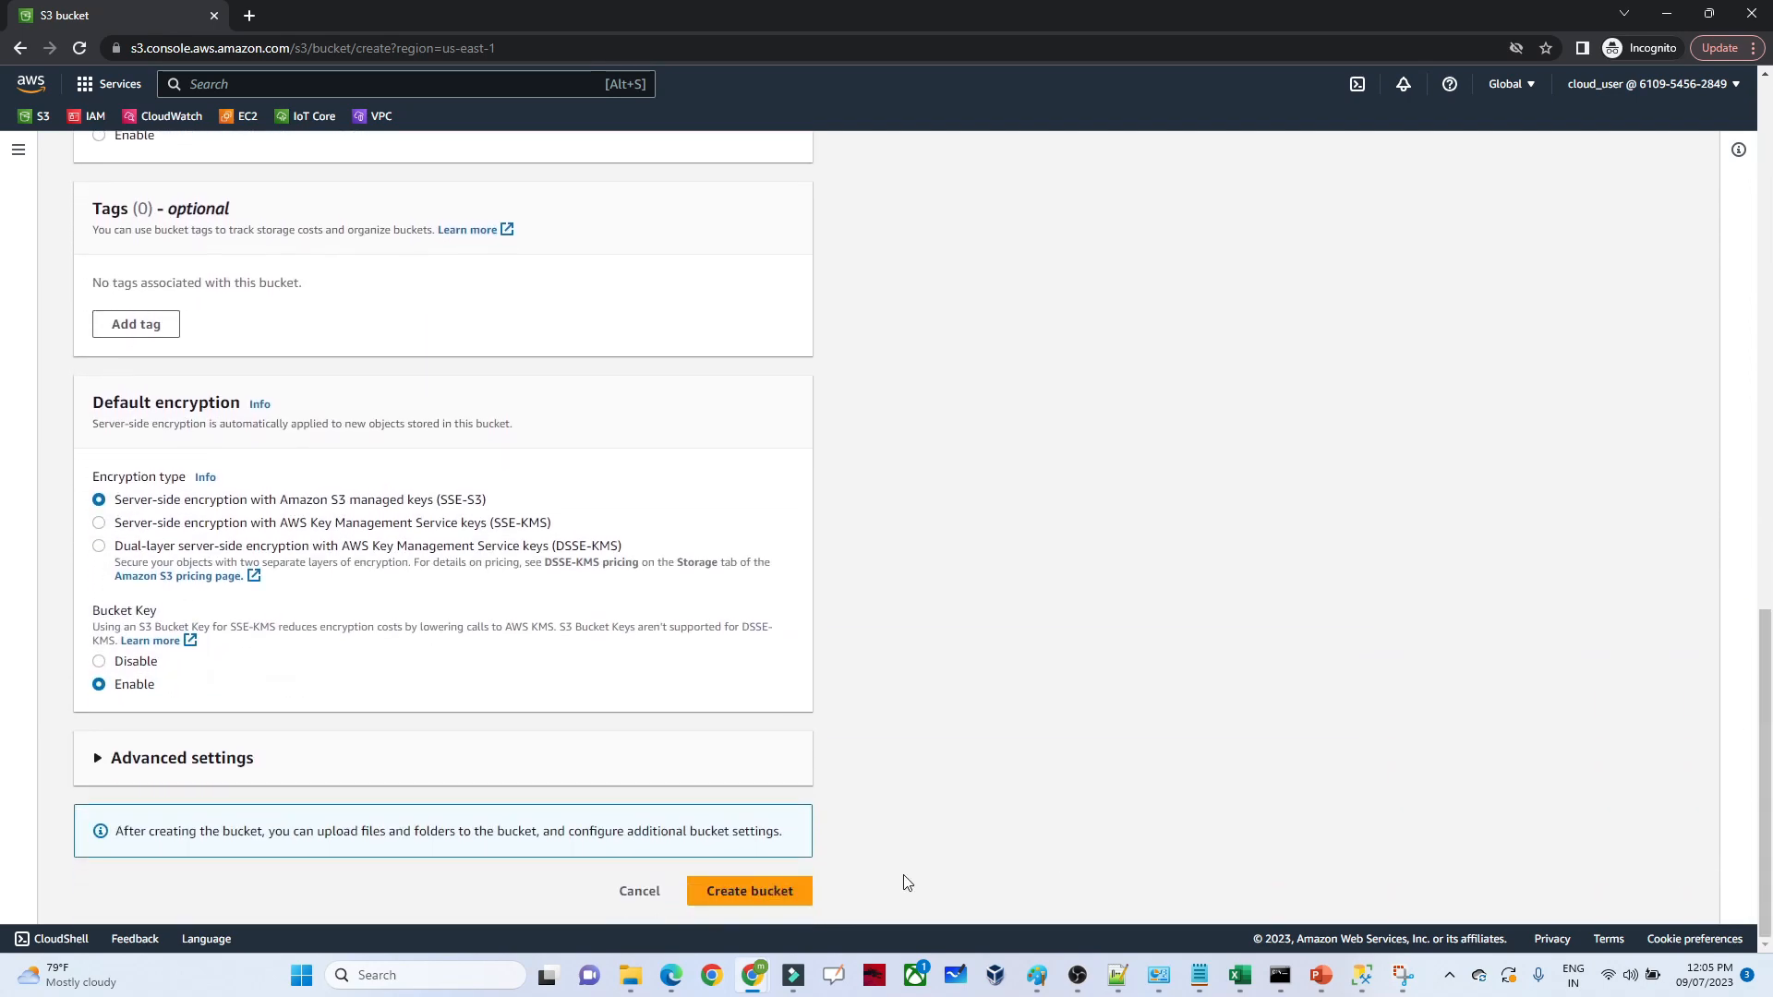
left_click(778, 893)
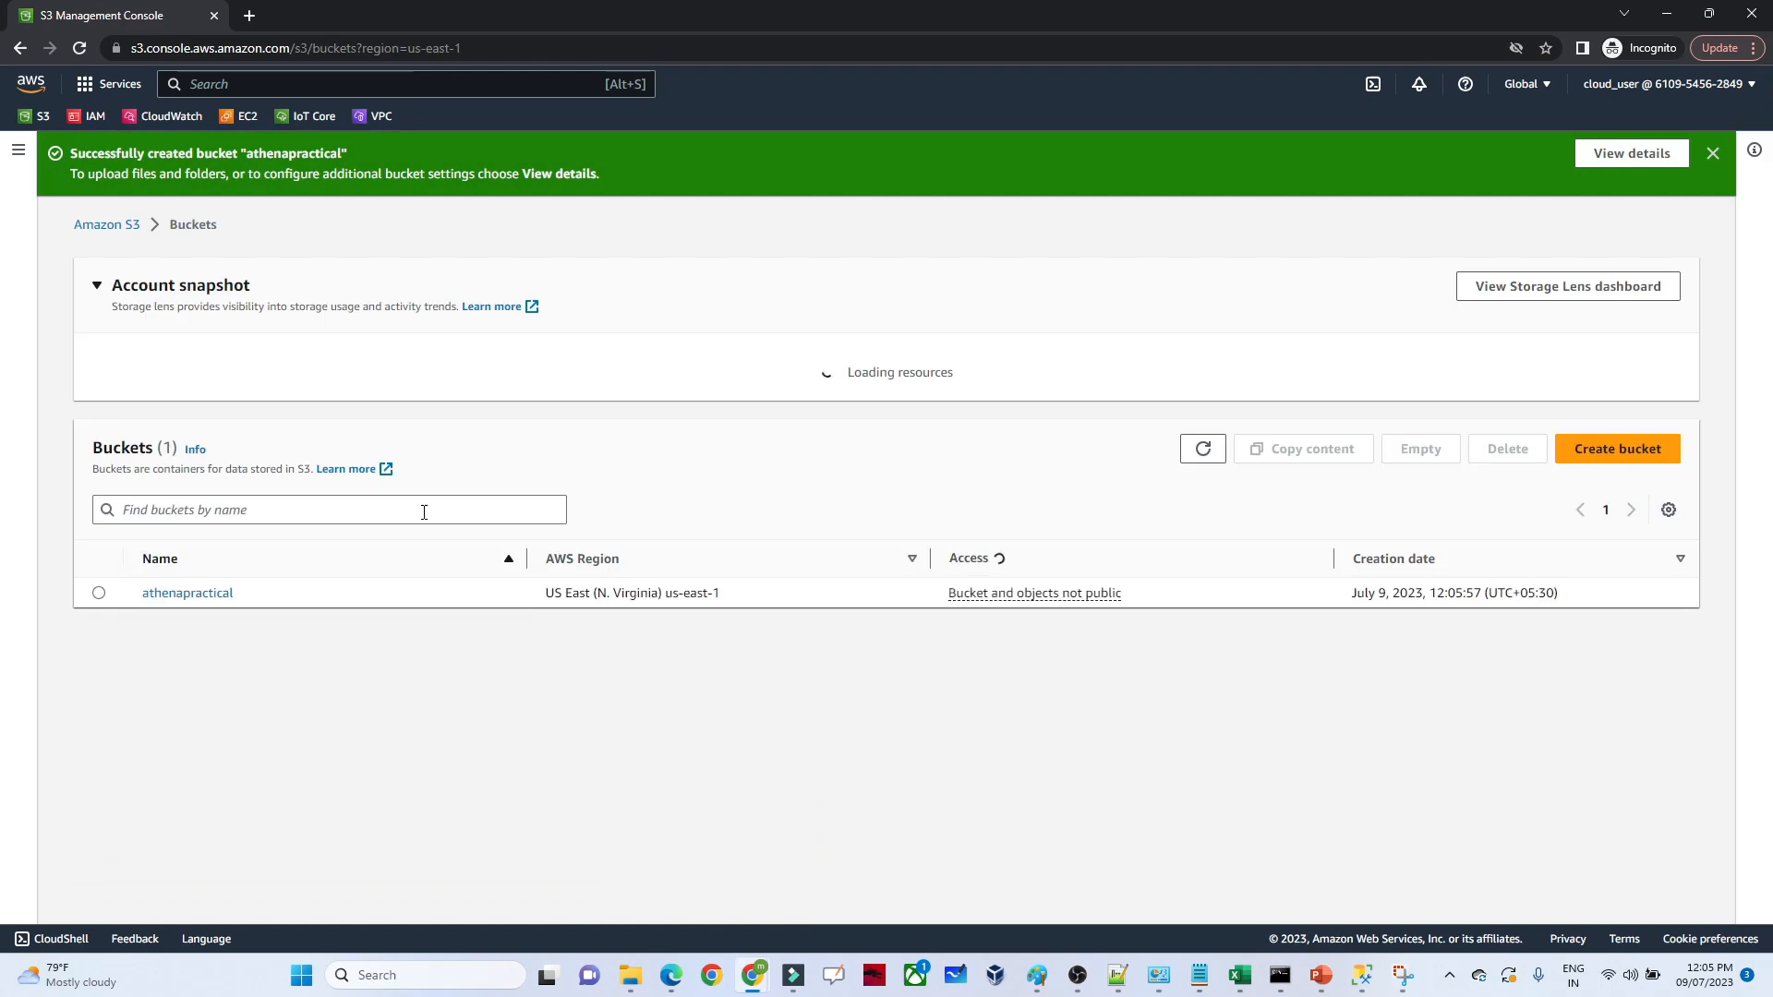
Open the athenapractical bucket from the bucket list and start an upload to it
left_click(188, 605)
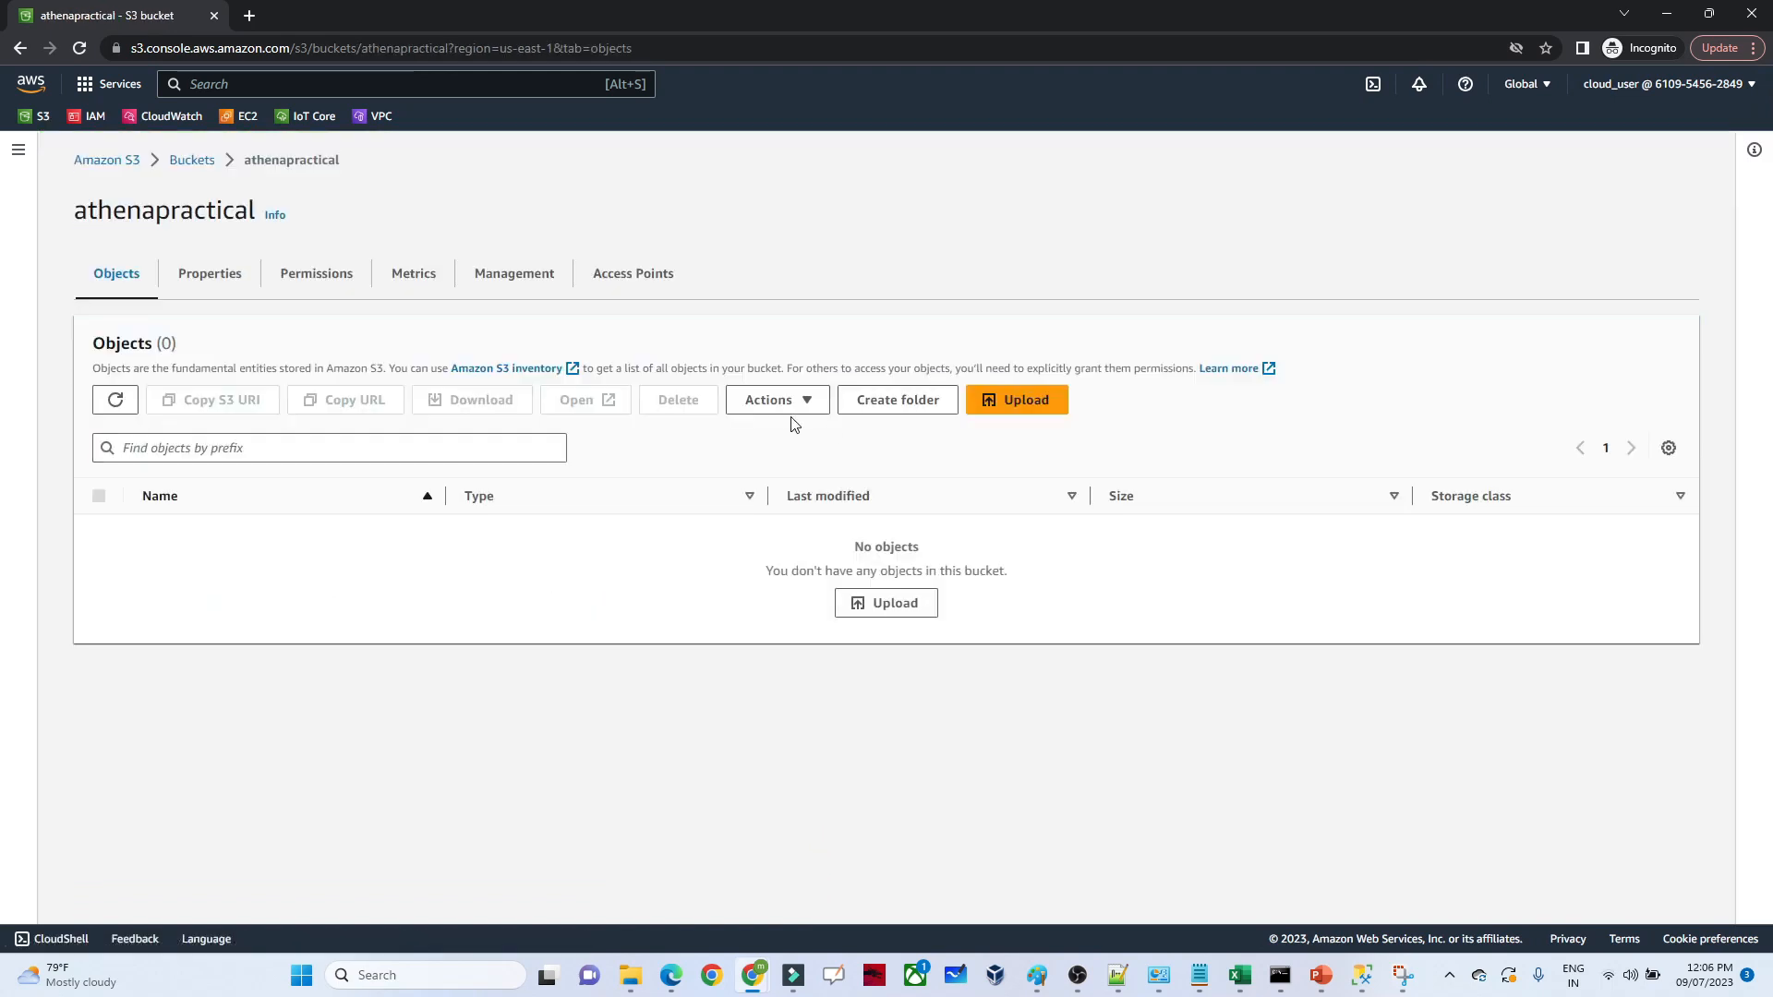
left_click(188, 161)
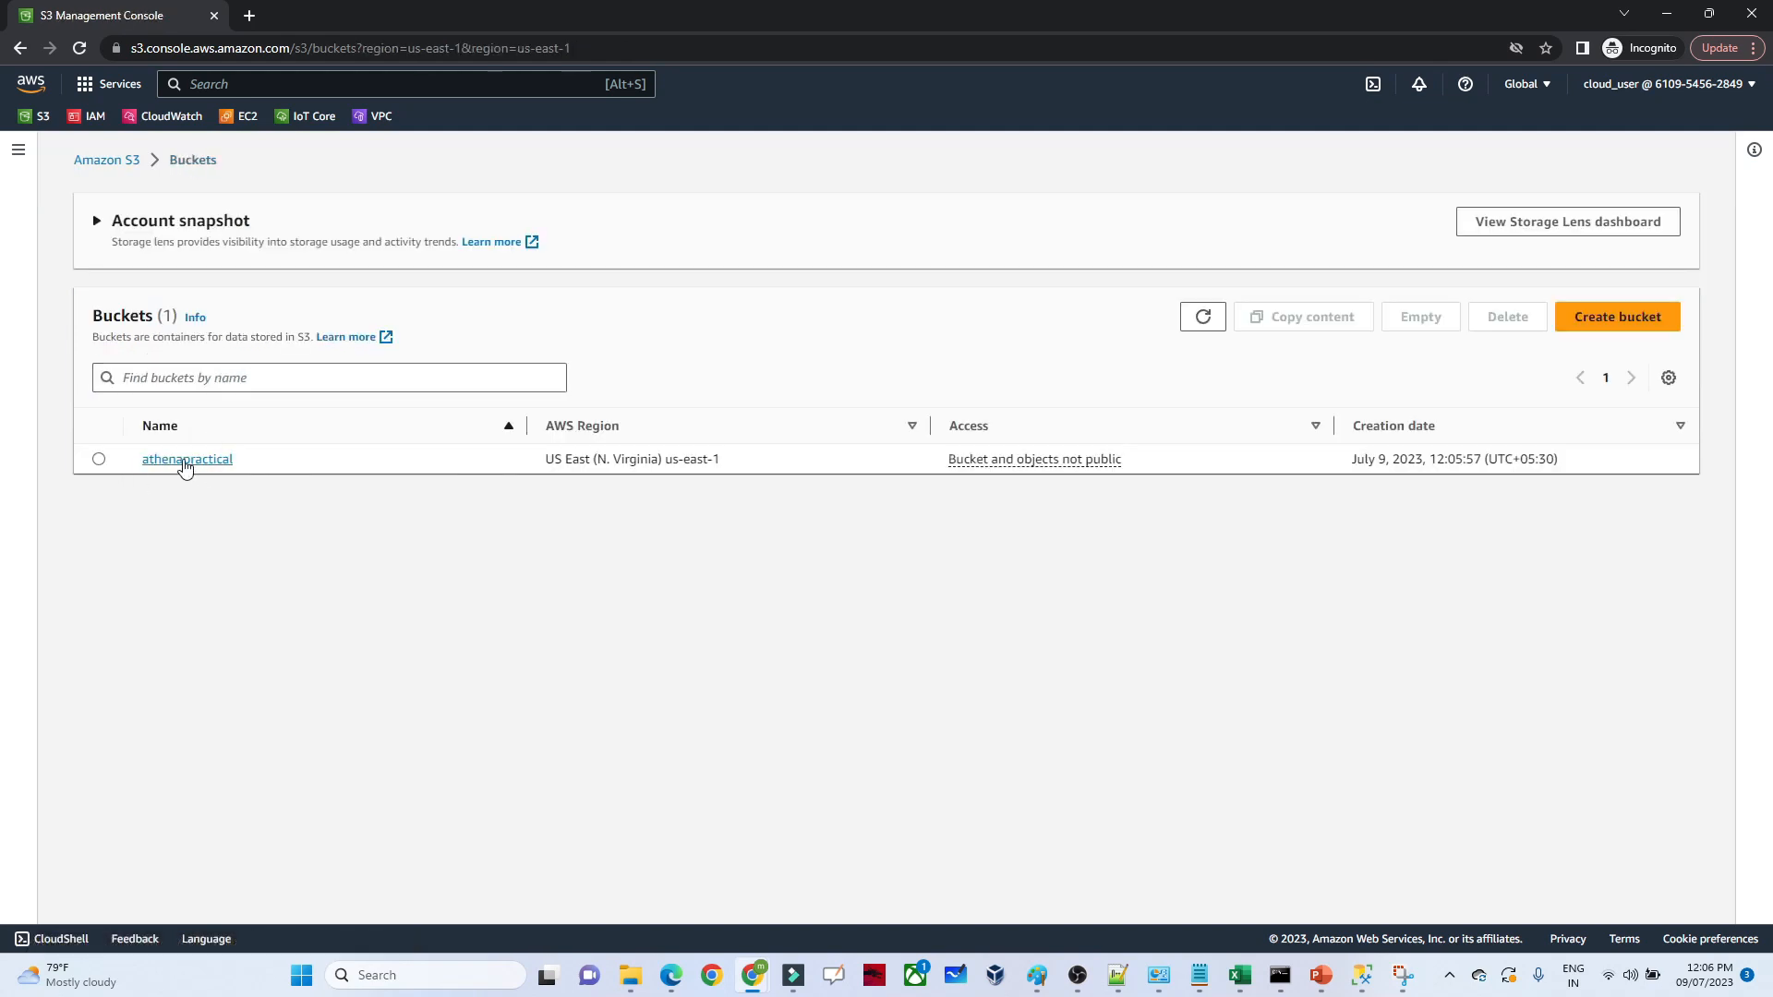
left_click(212, 536)
left_click(1030, 402)
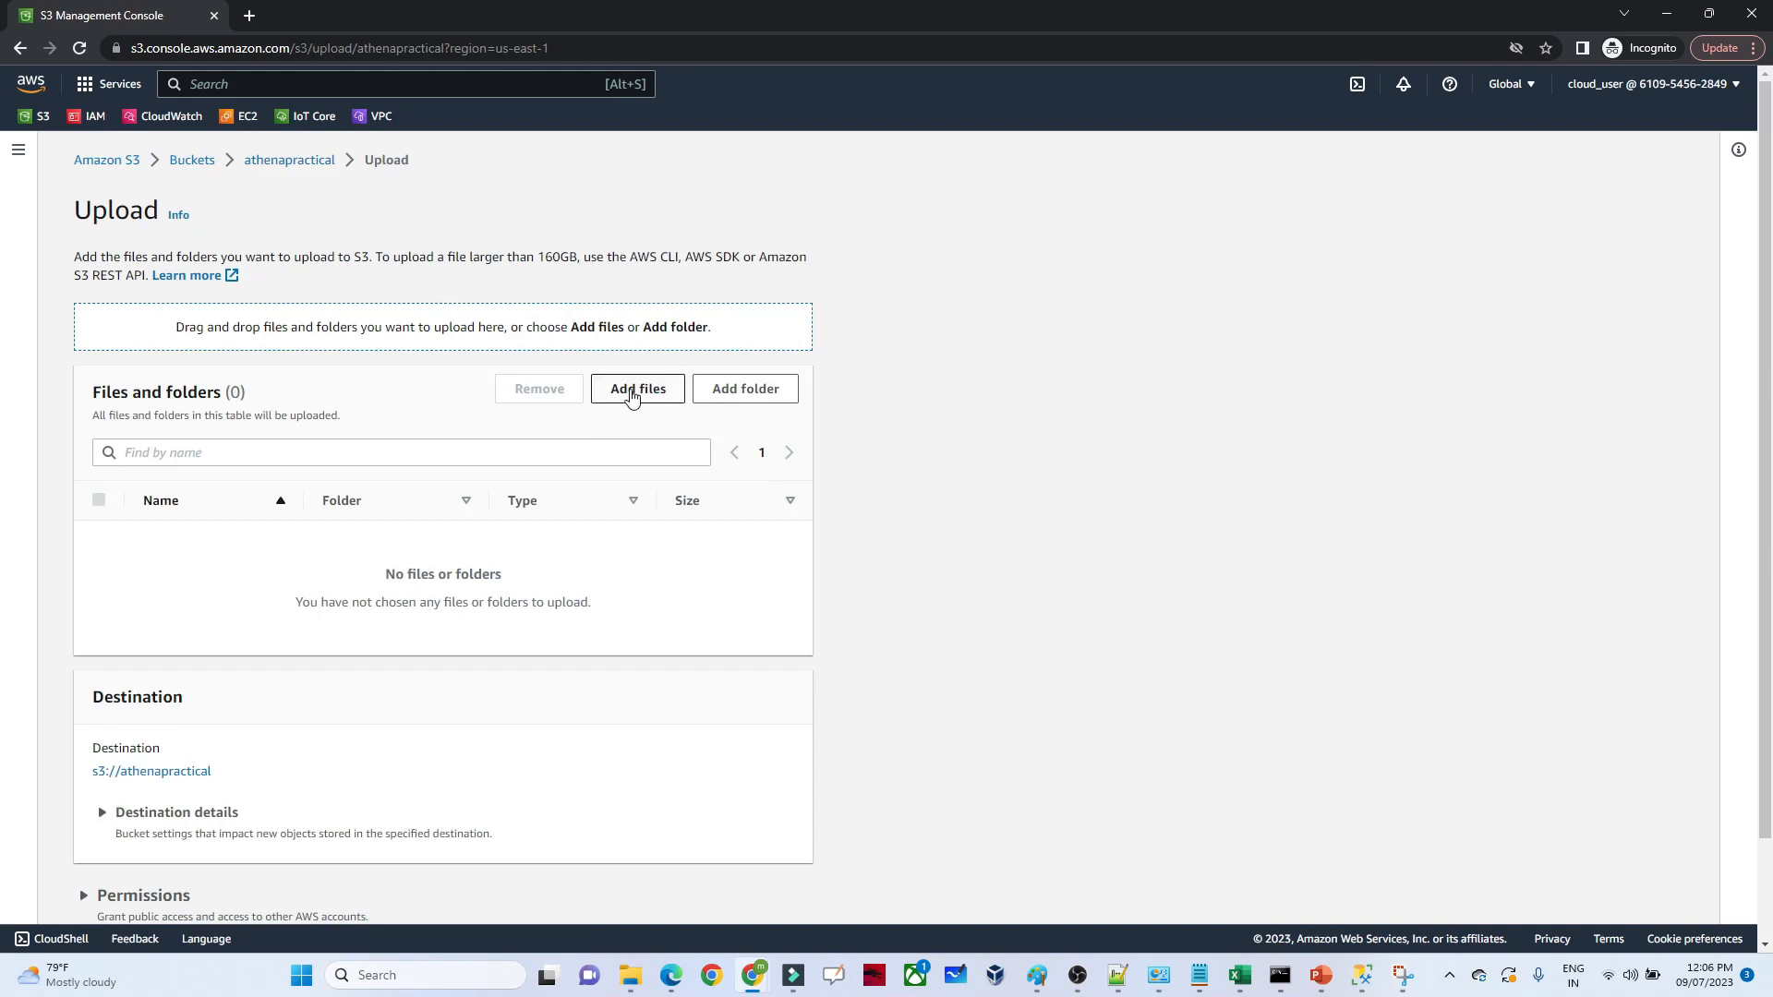
Add employee1.csv from the employee folder on the Desktop and upload it to the bucket
left_click(630, 396)
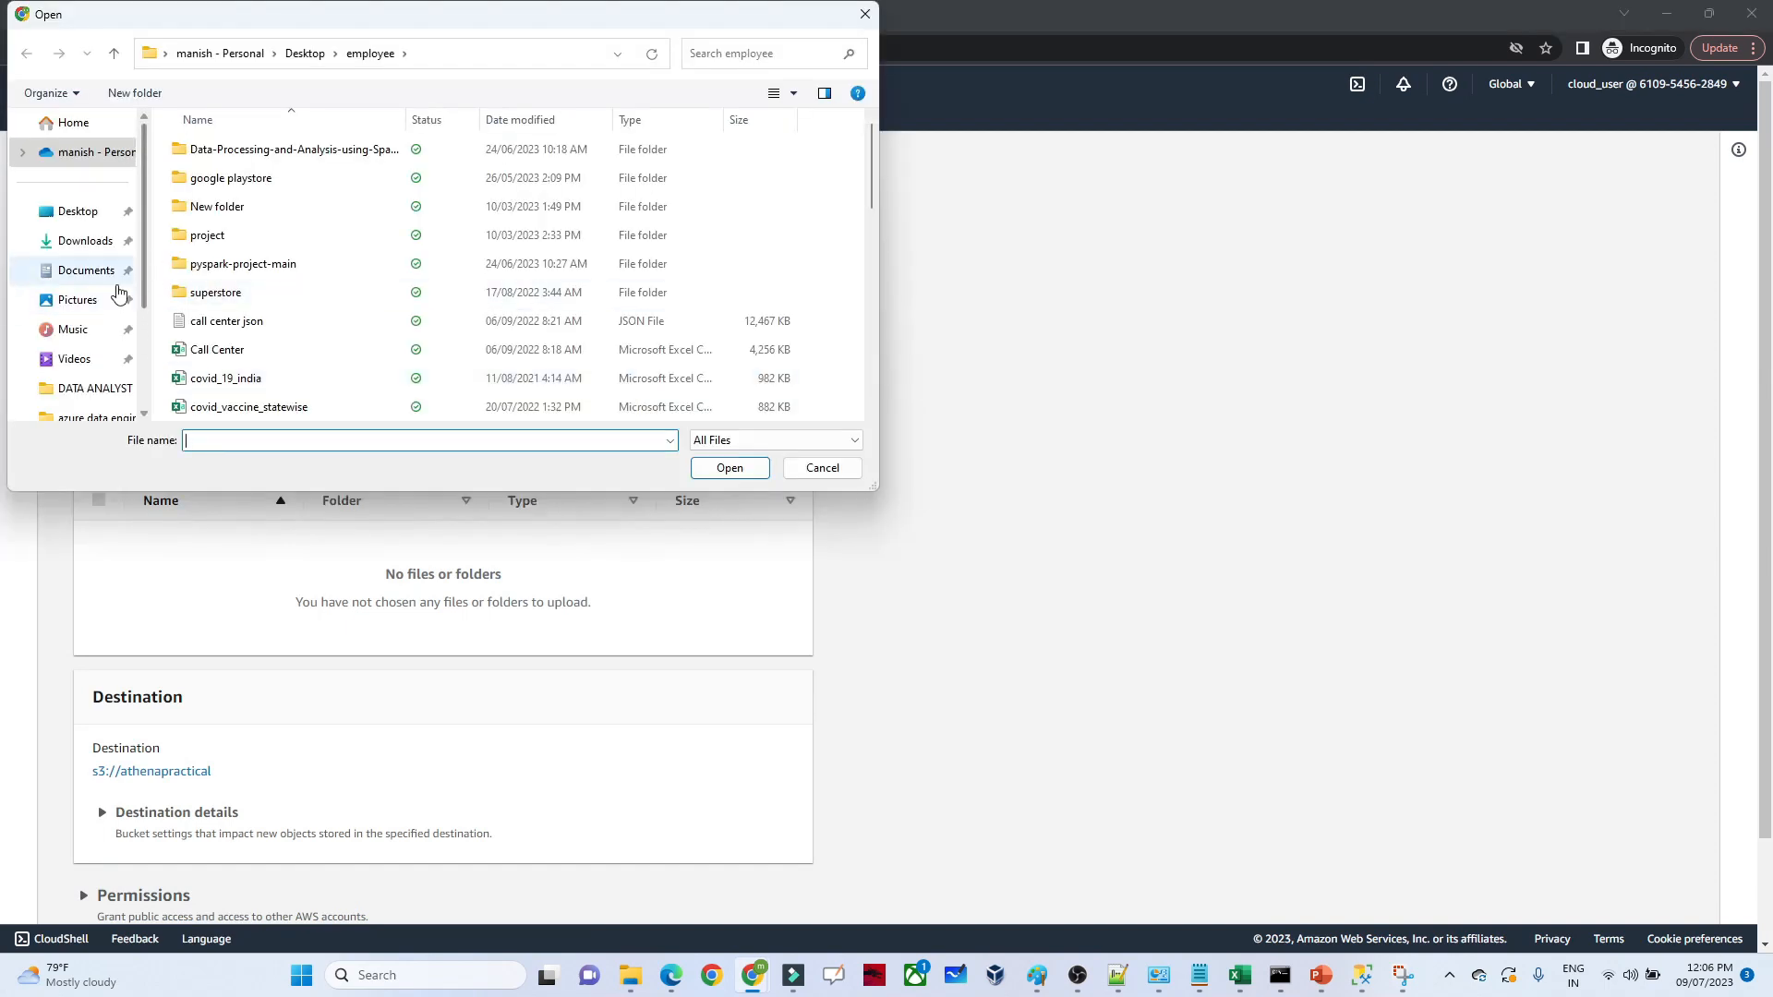
left_click(104, 270)
left_click(87, 242)
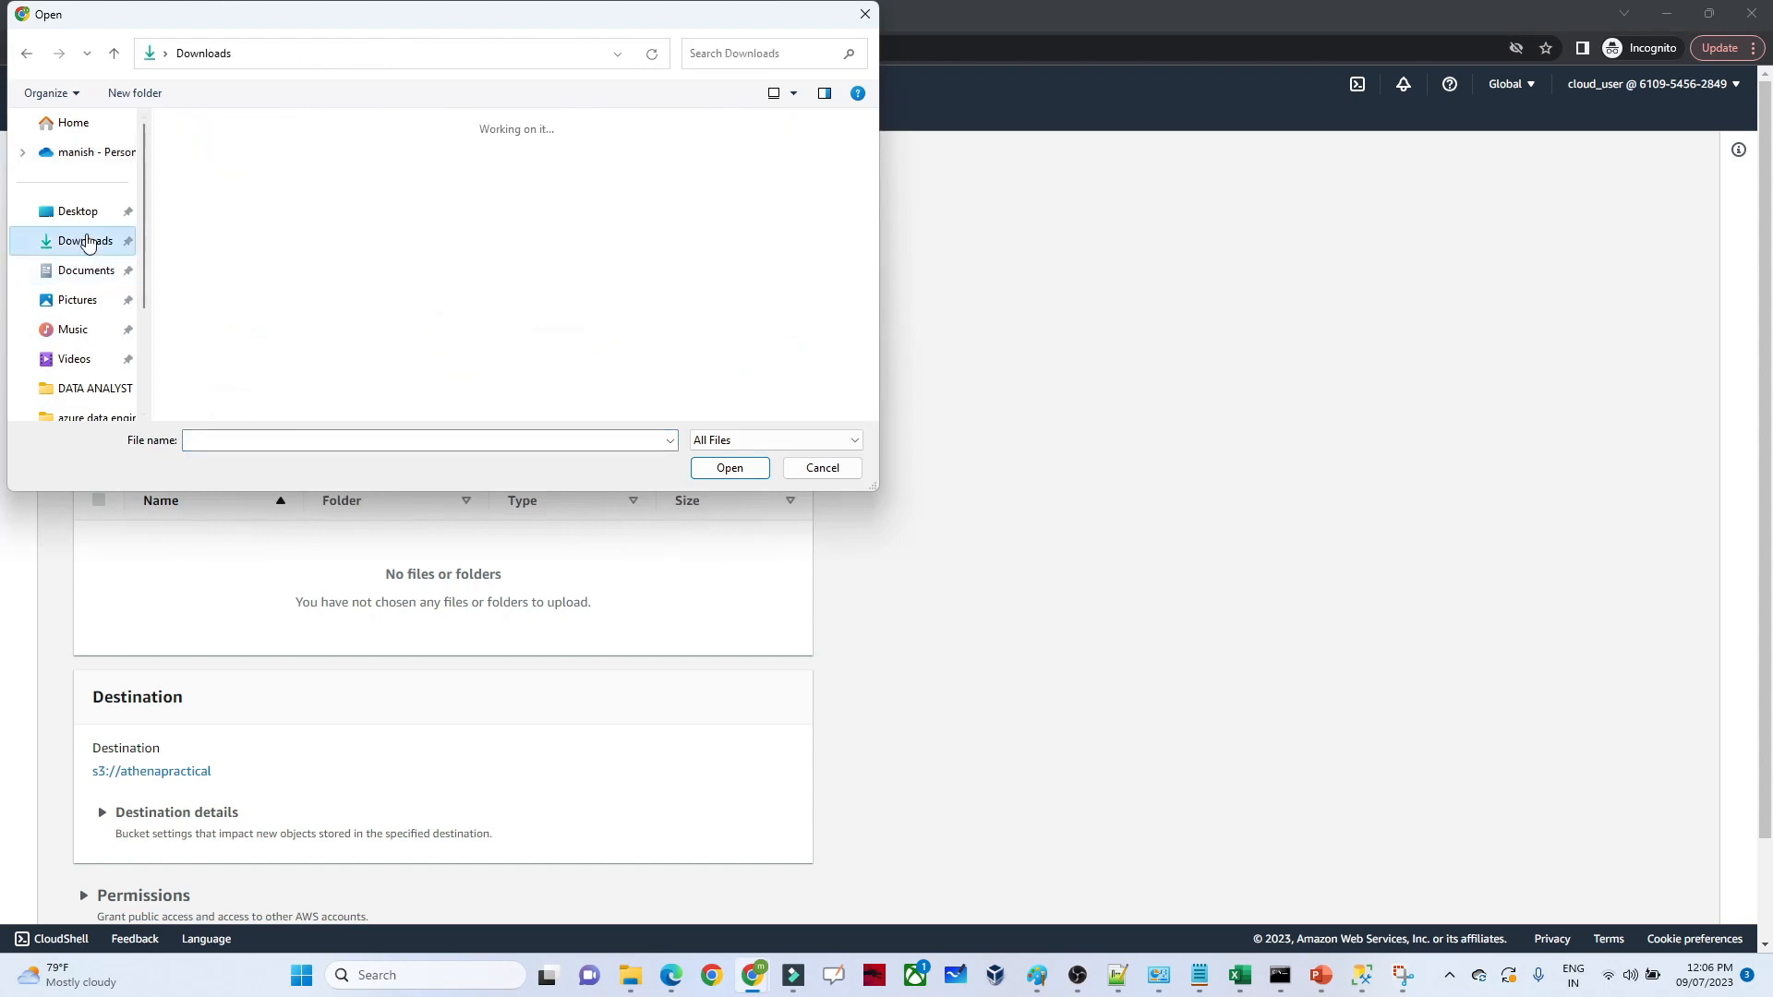
left_click(77, 211)
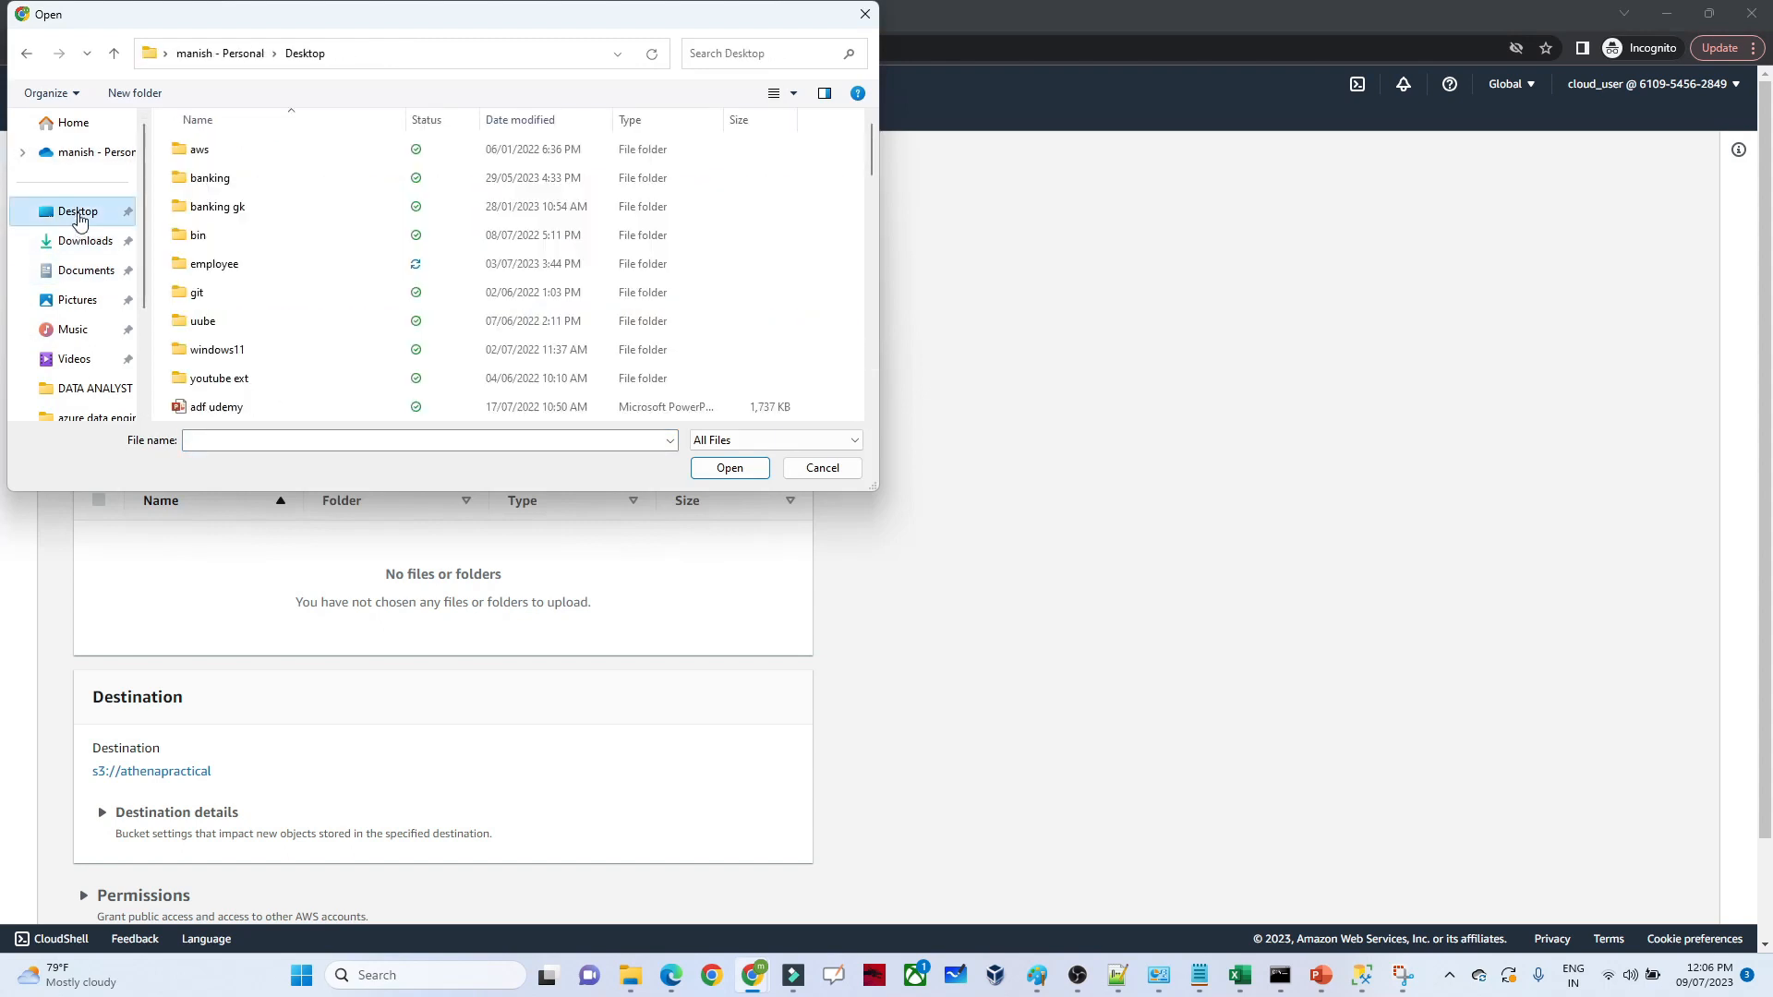
double_click(229, 269)
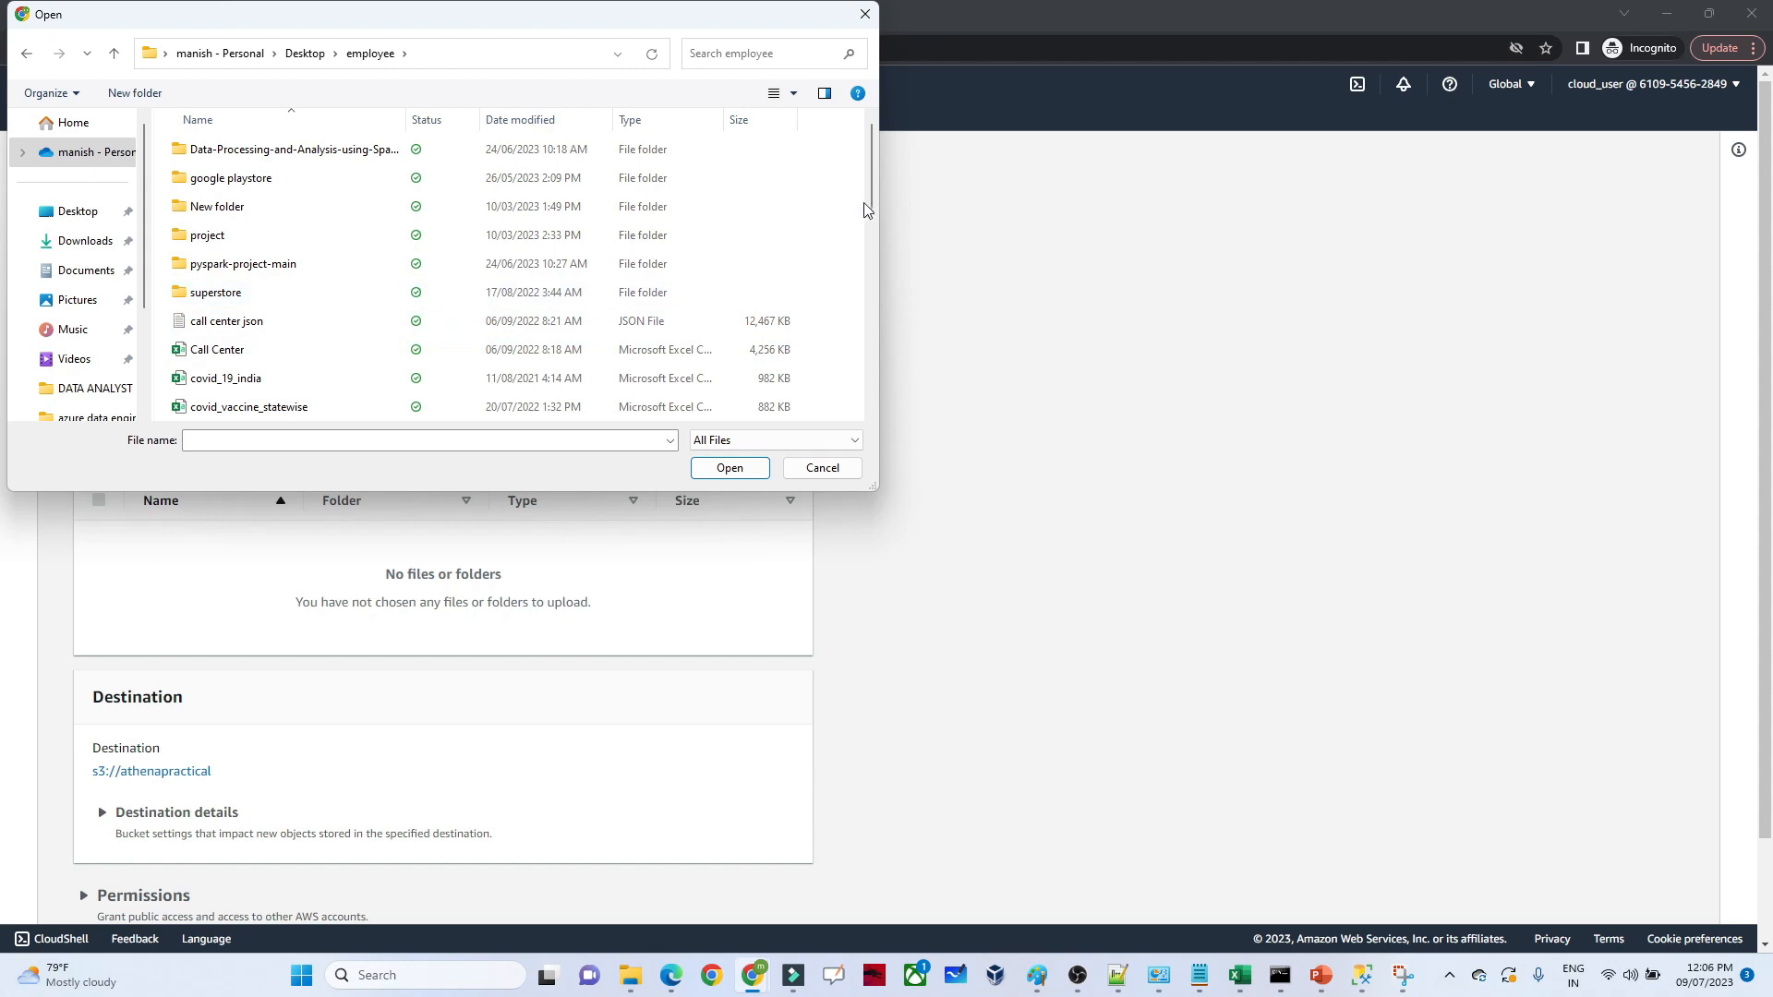
scroll(231, 277, "down", 4)
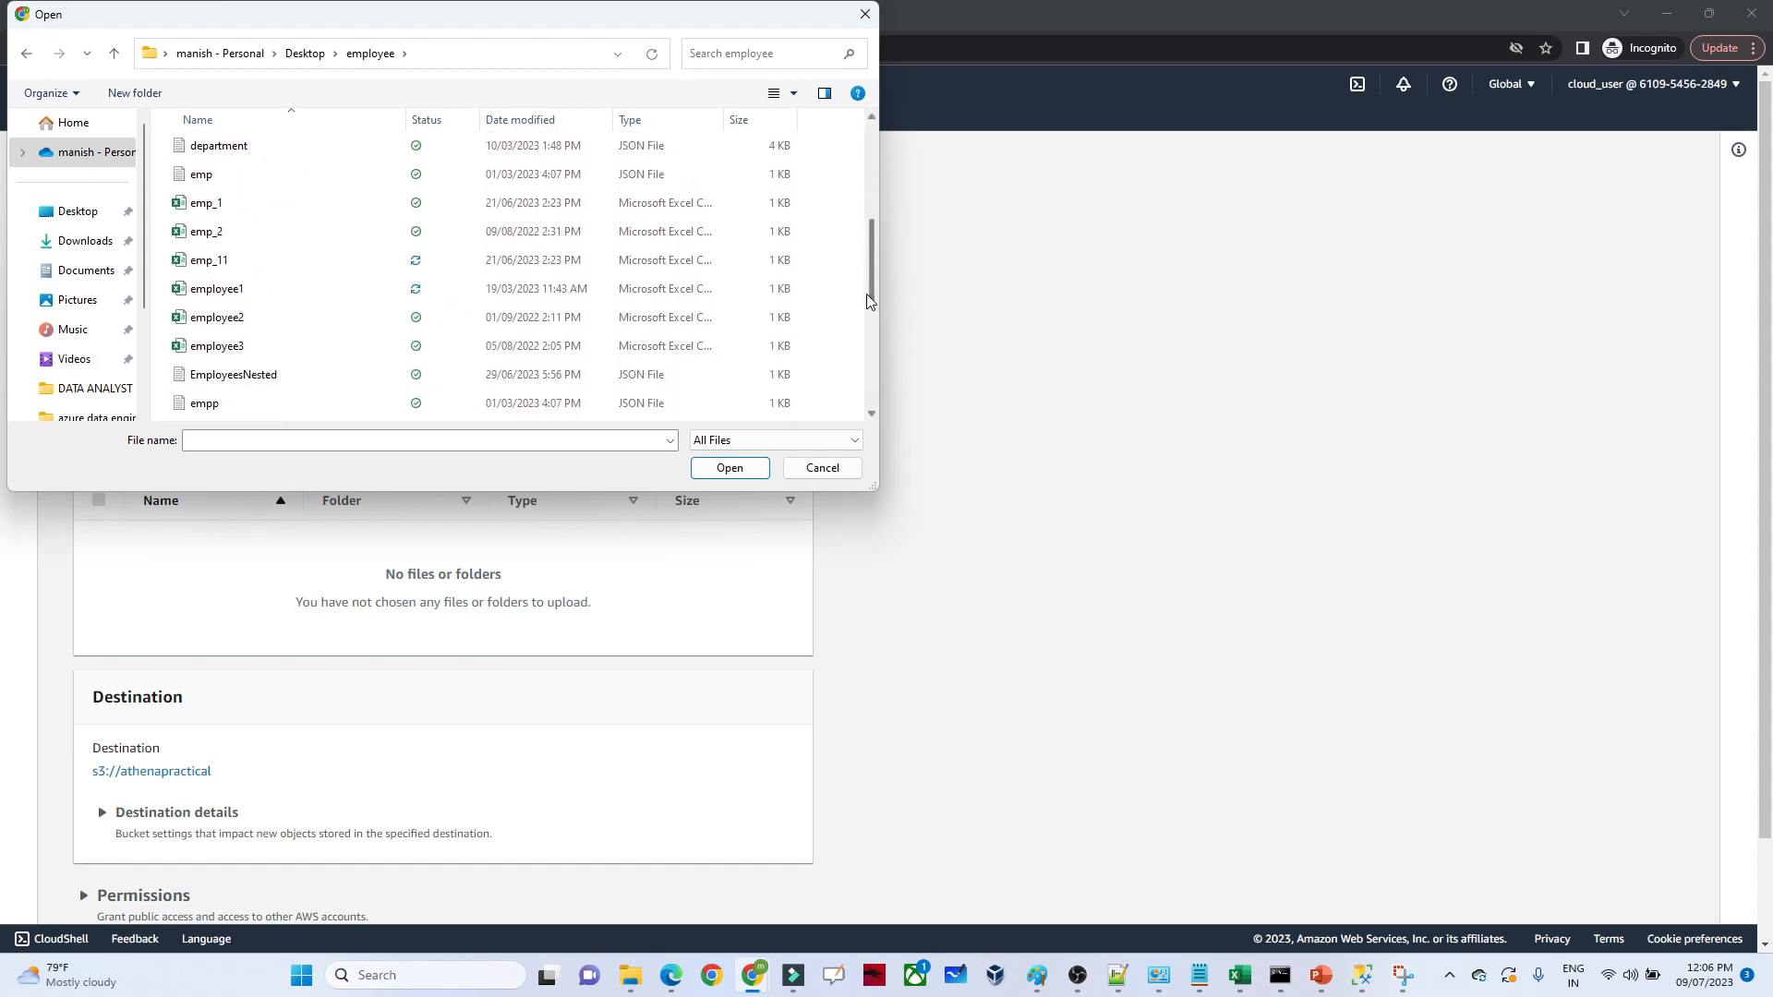
double_click(220, 282)
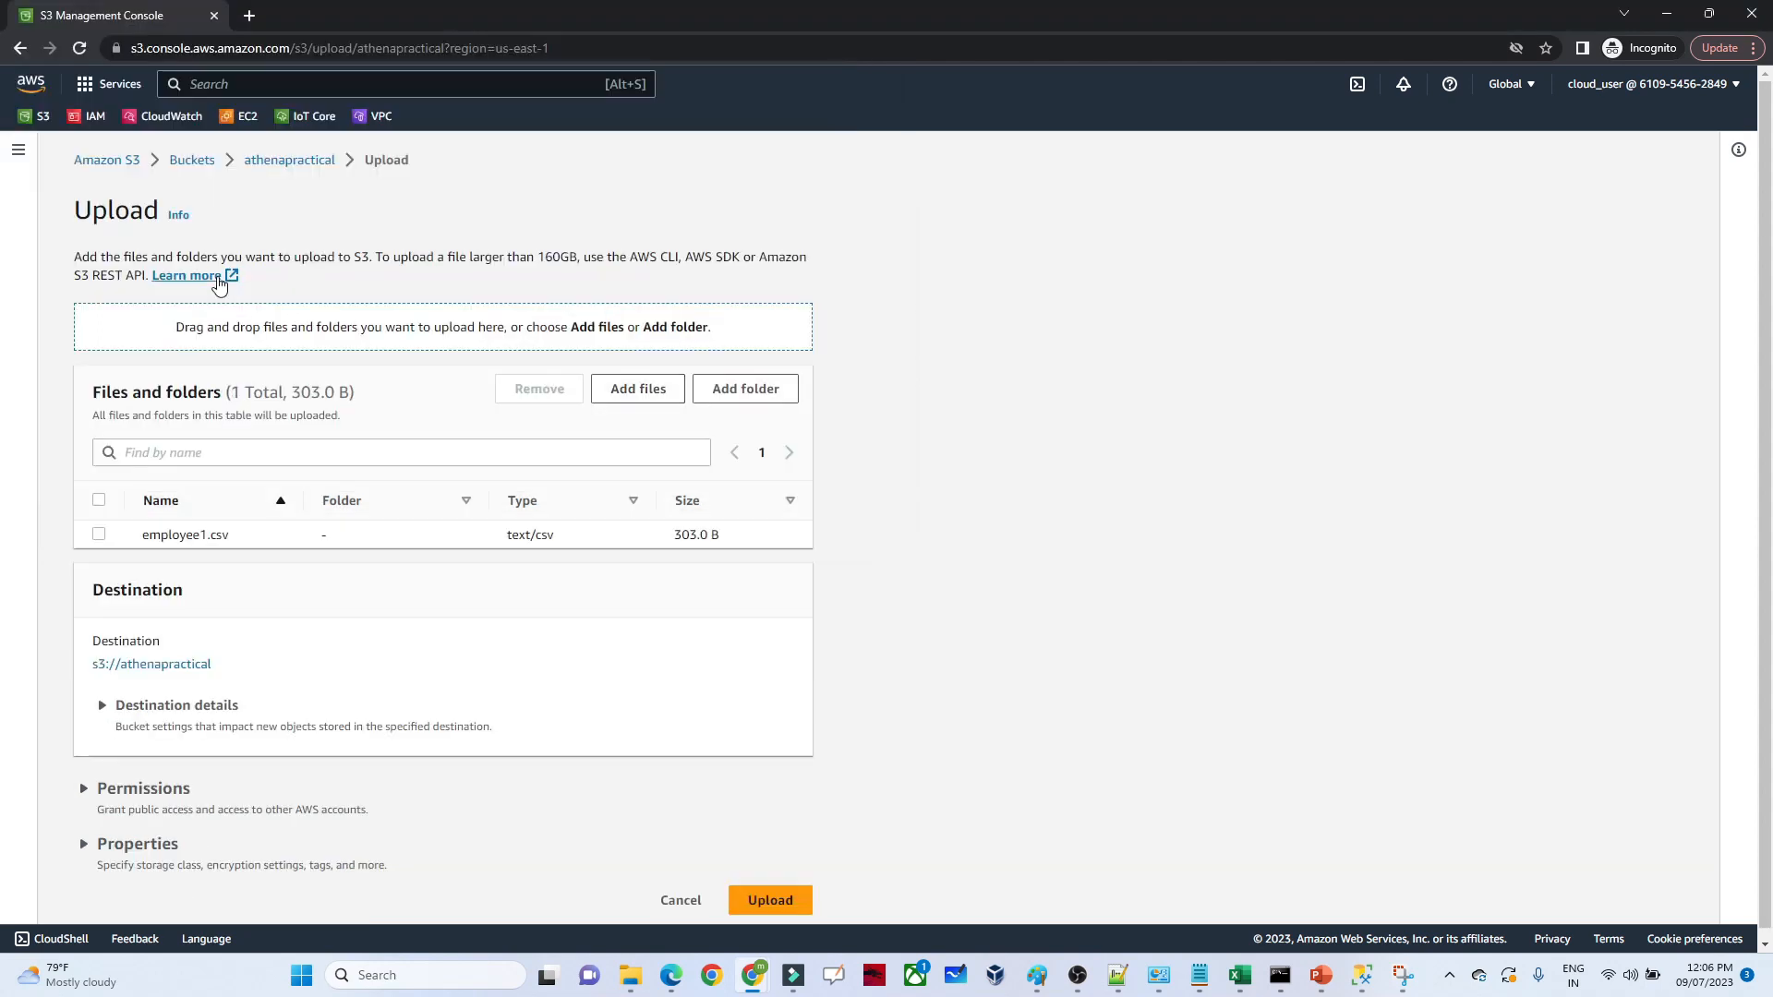
left_click(771, 901)
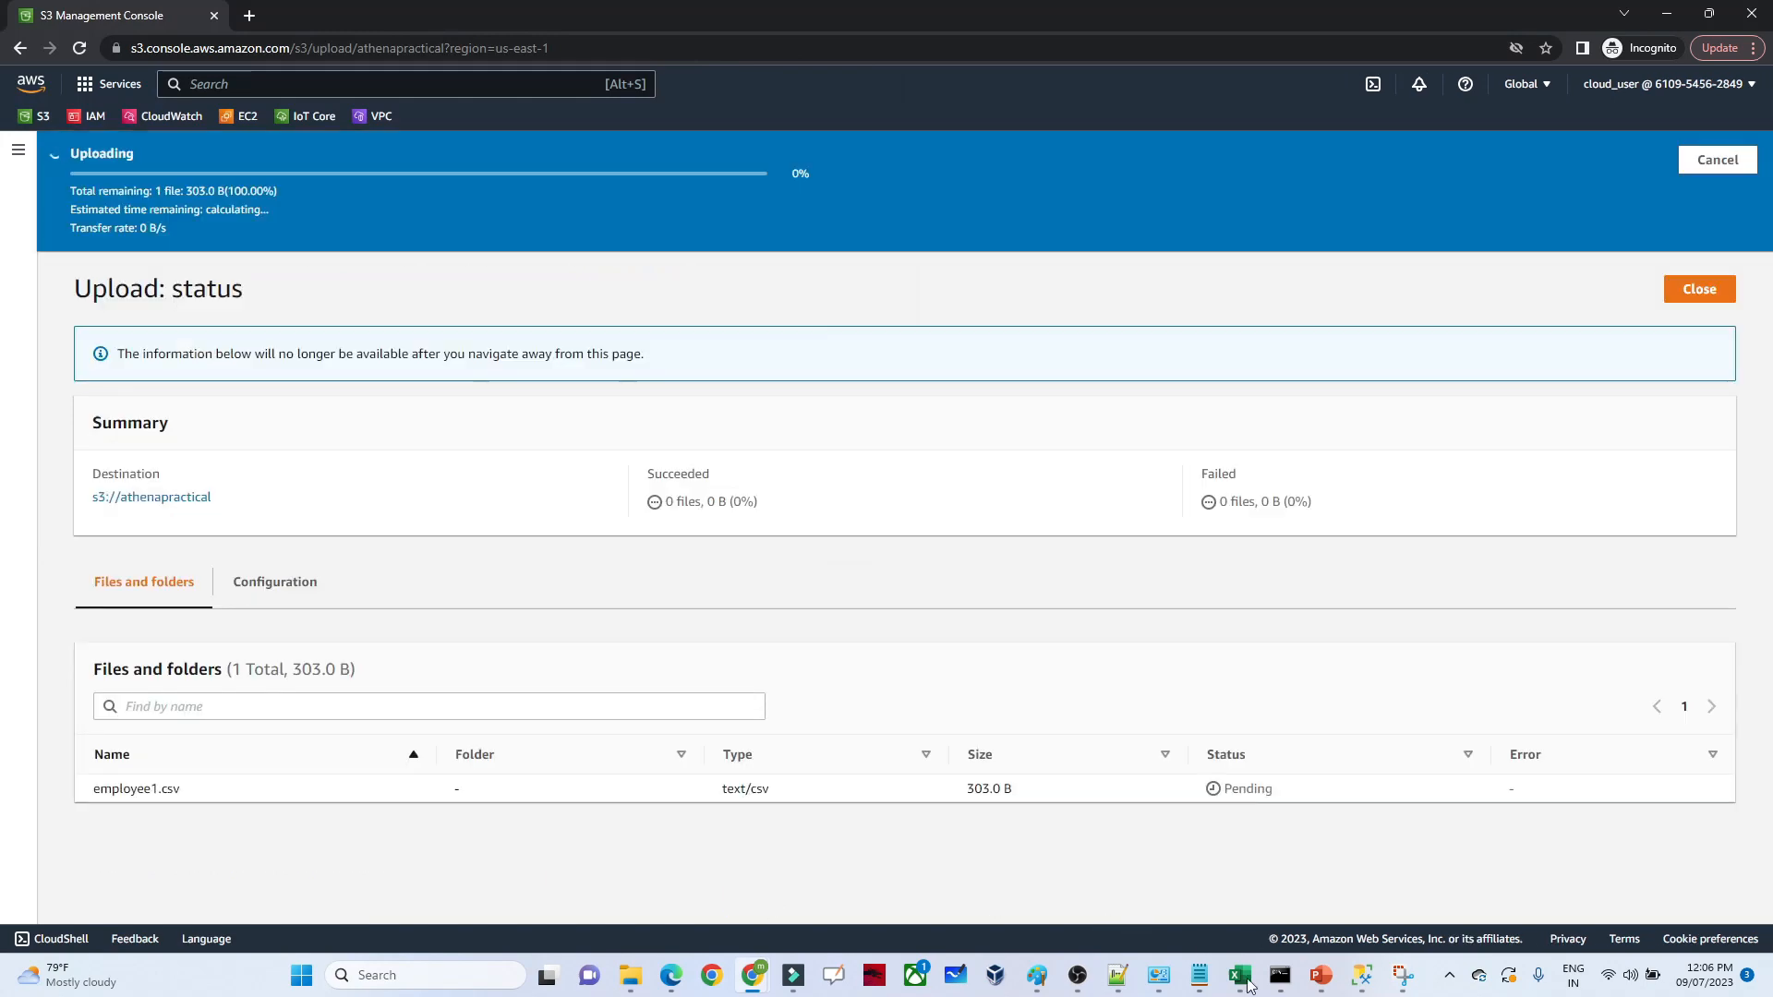
Switch to the employee1 workbook in Excel, examine its column headings, and return to the browser
mouse_move(1247, 992)
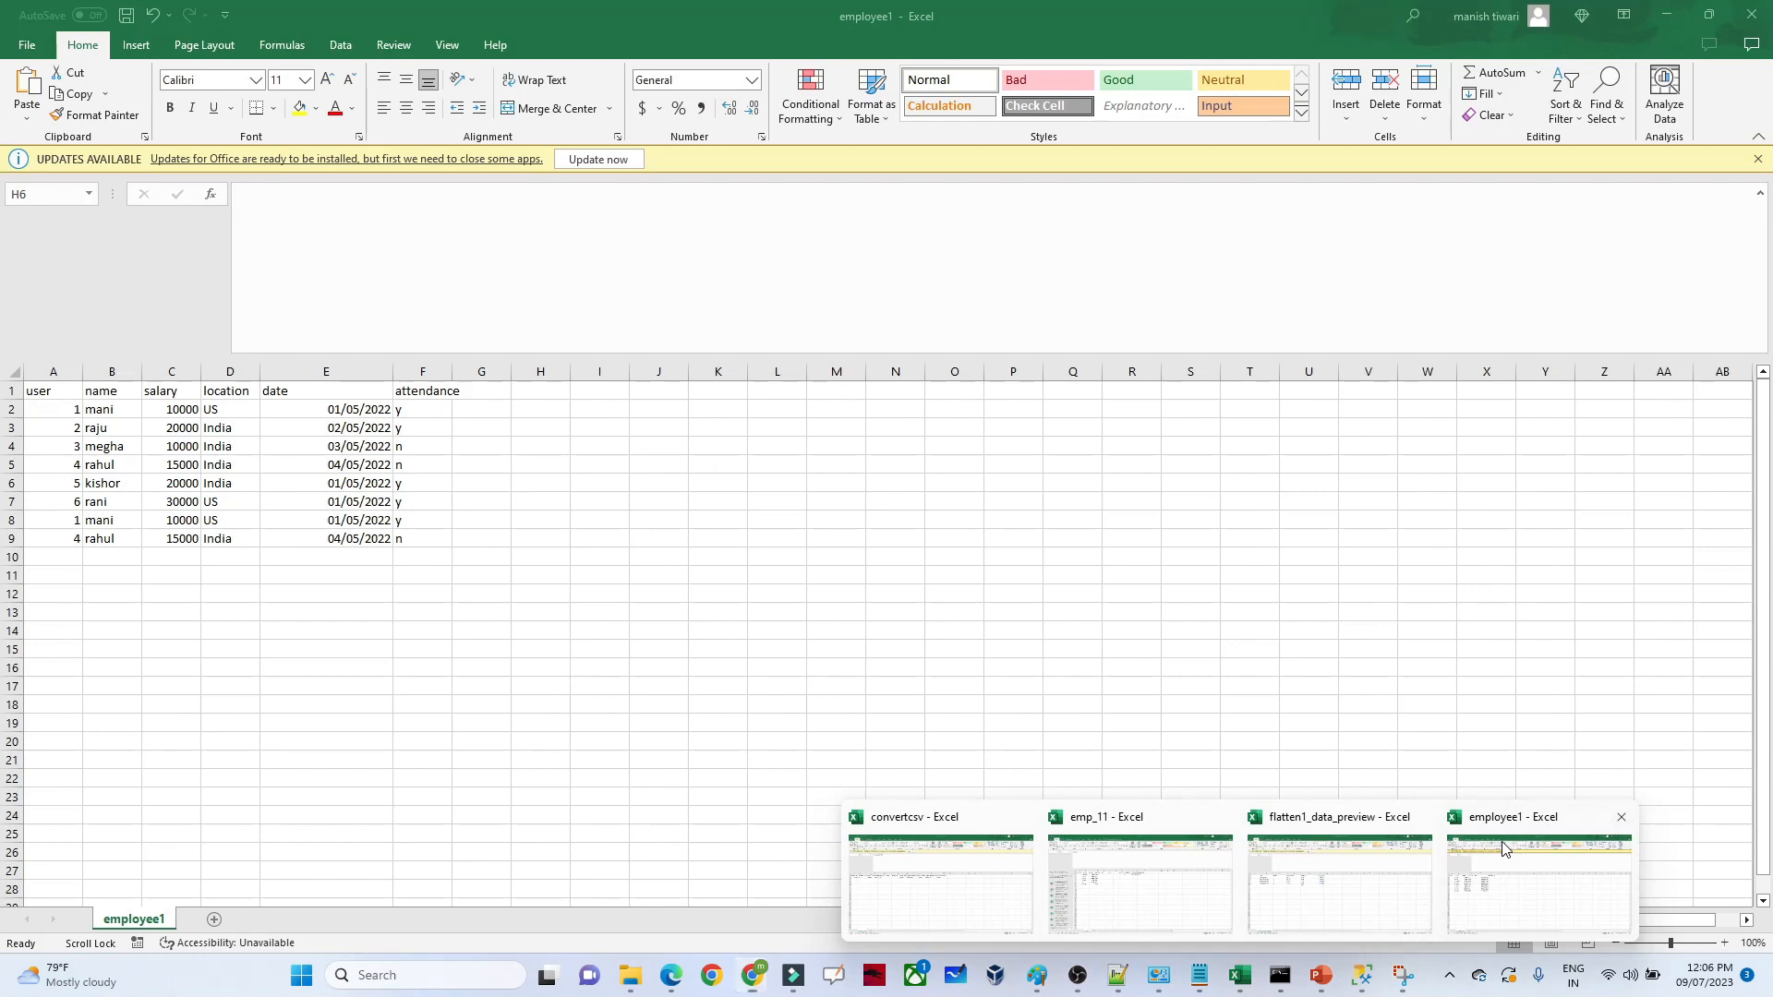
left_click(1502, 848)
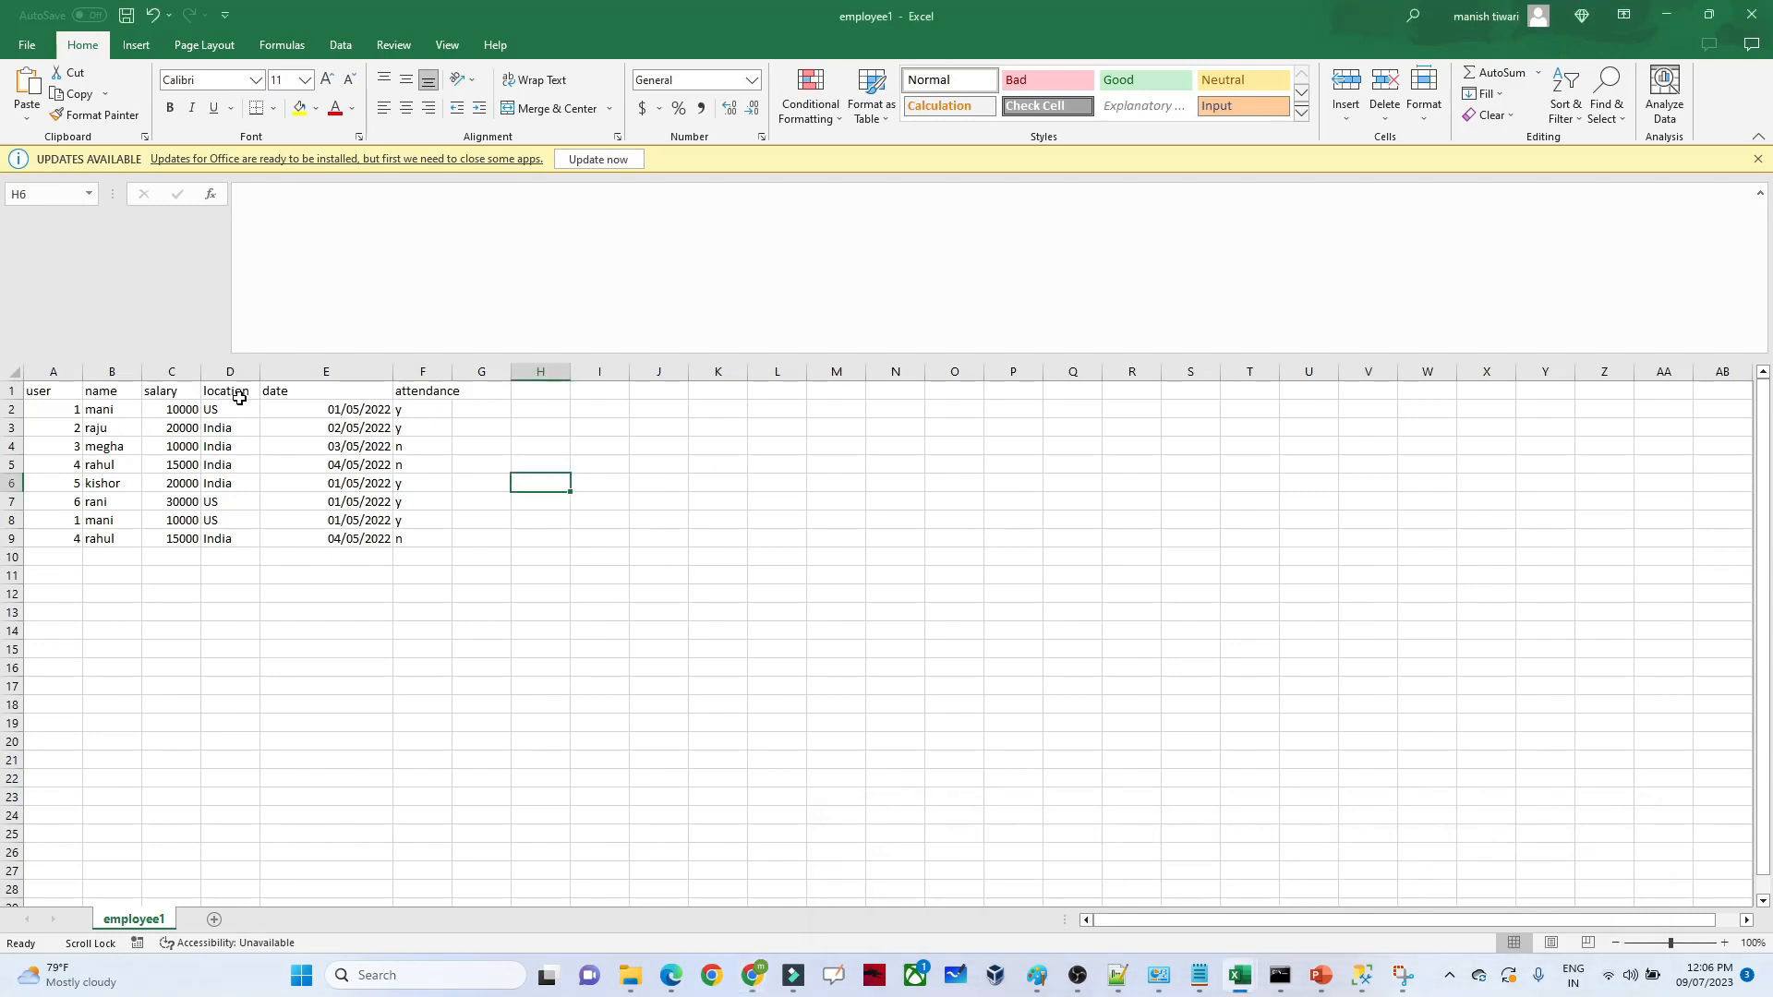
left_click(444, 399)
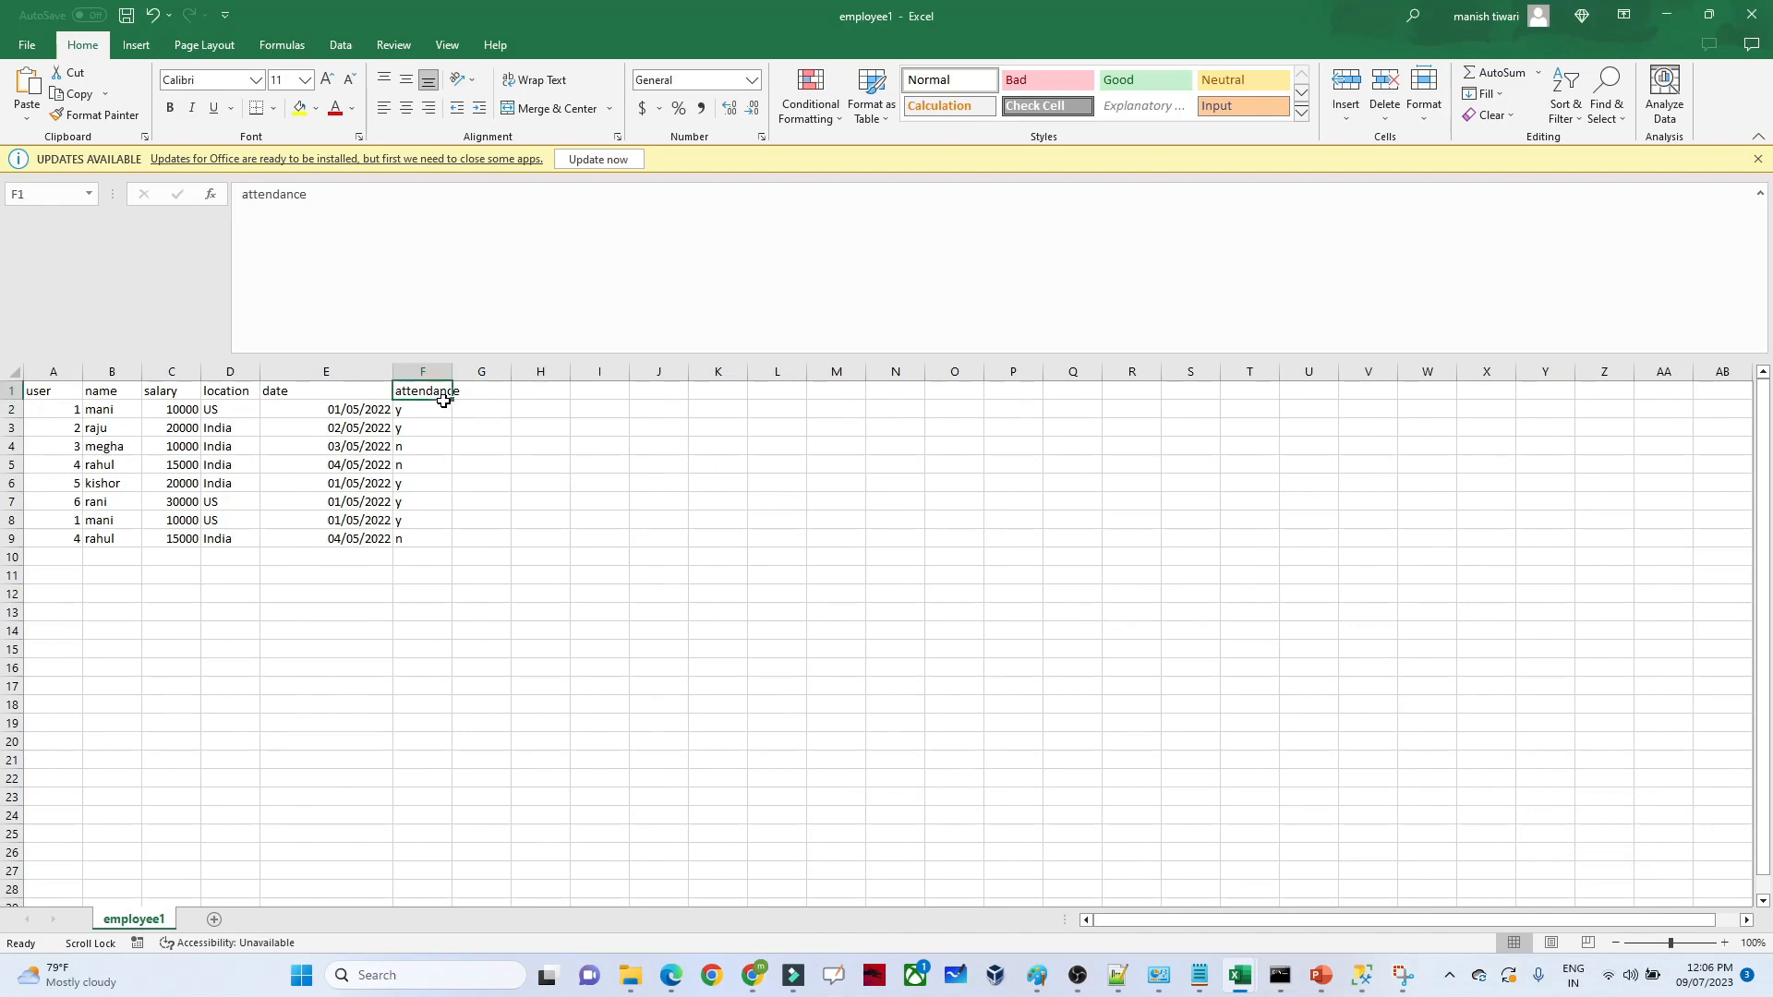
key("alt+Tab")
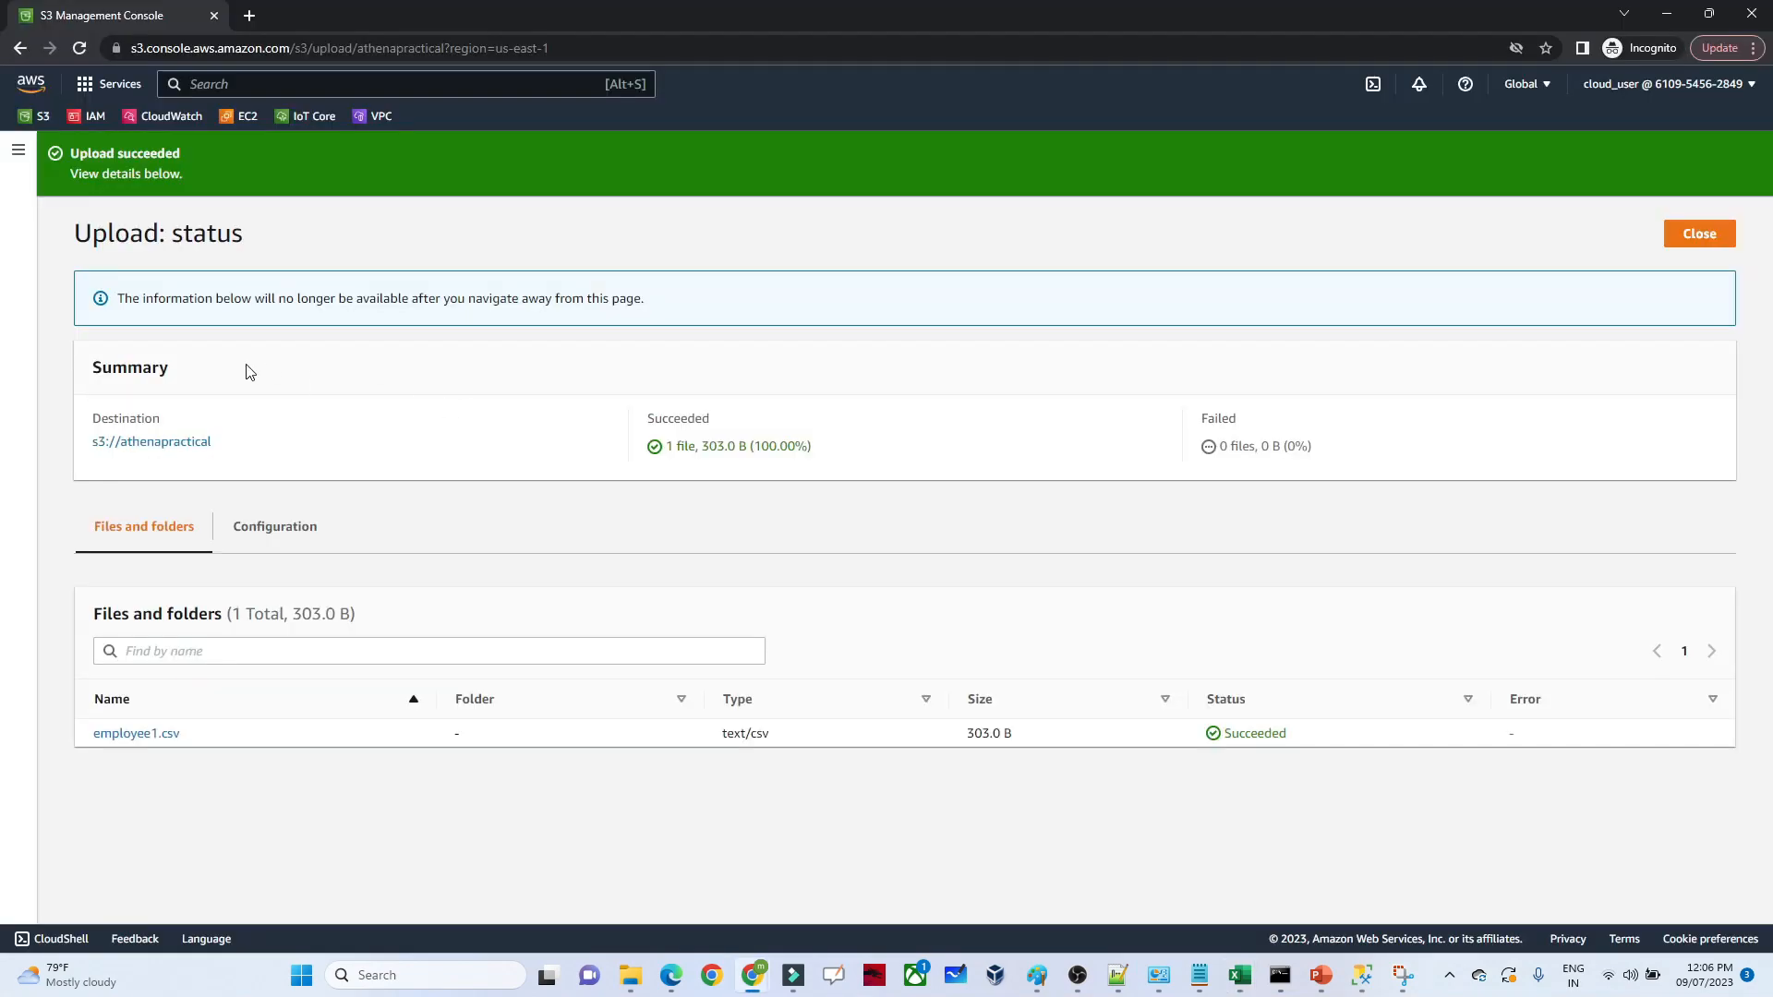
Close the upload status and reopen athenapractical from the bucket list to check its objects
left_click(1673, 234)
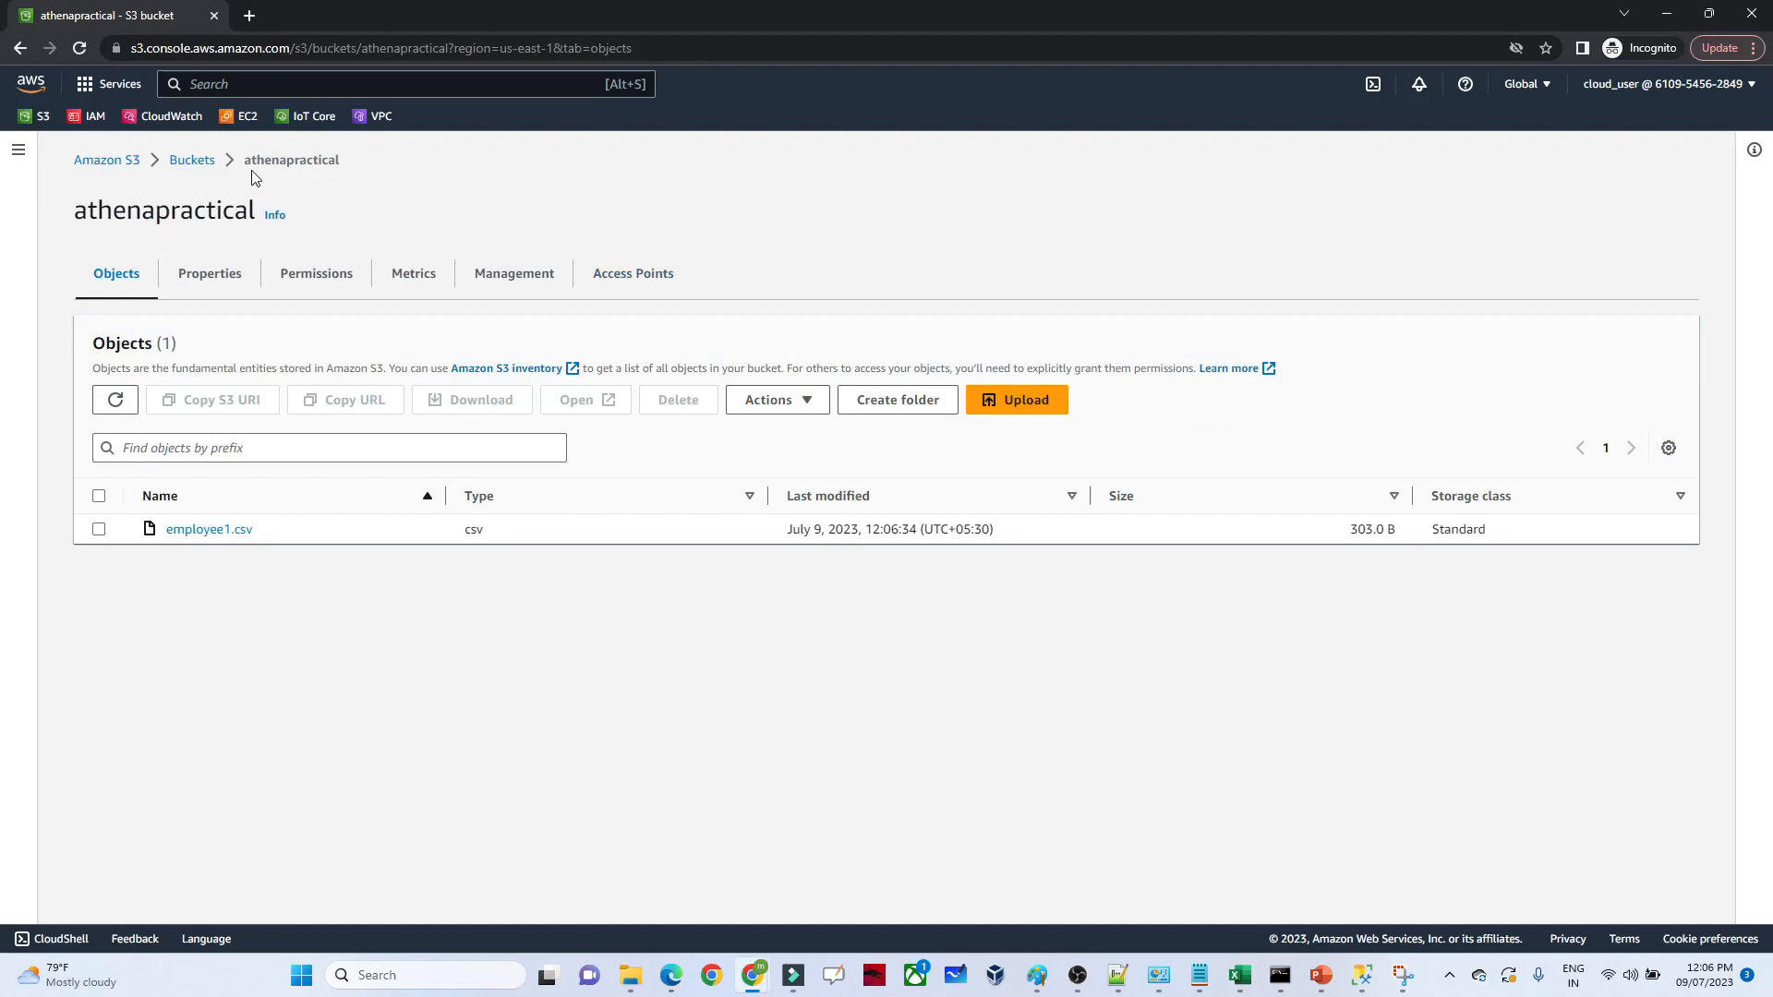
left_click(123, 164)
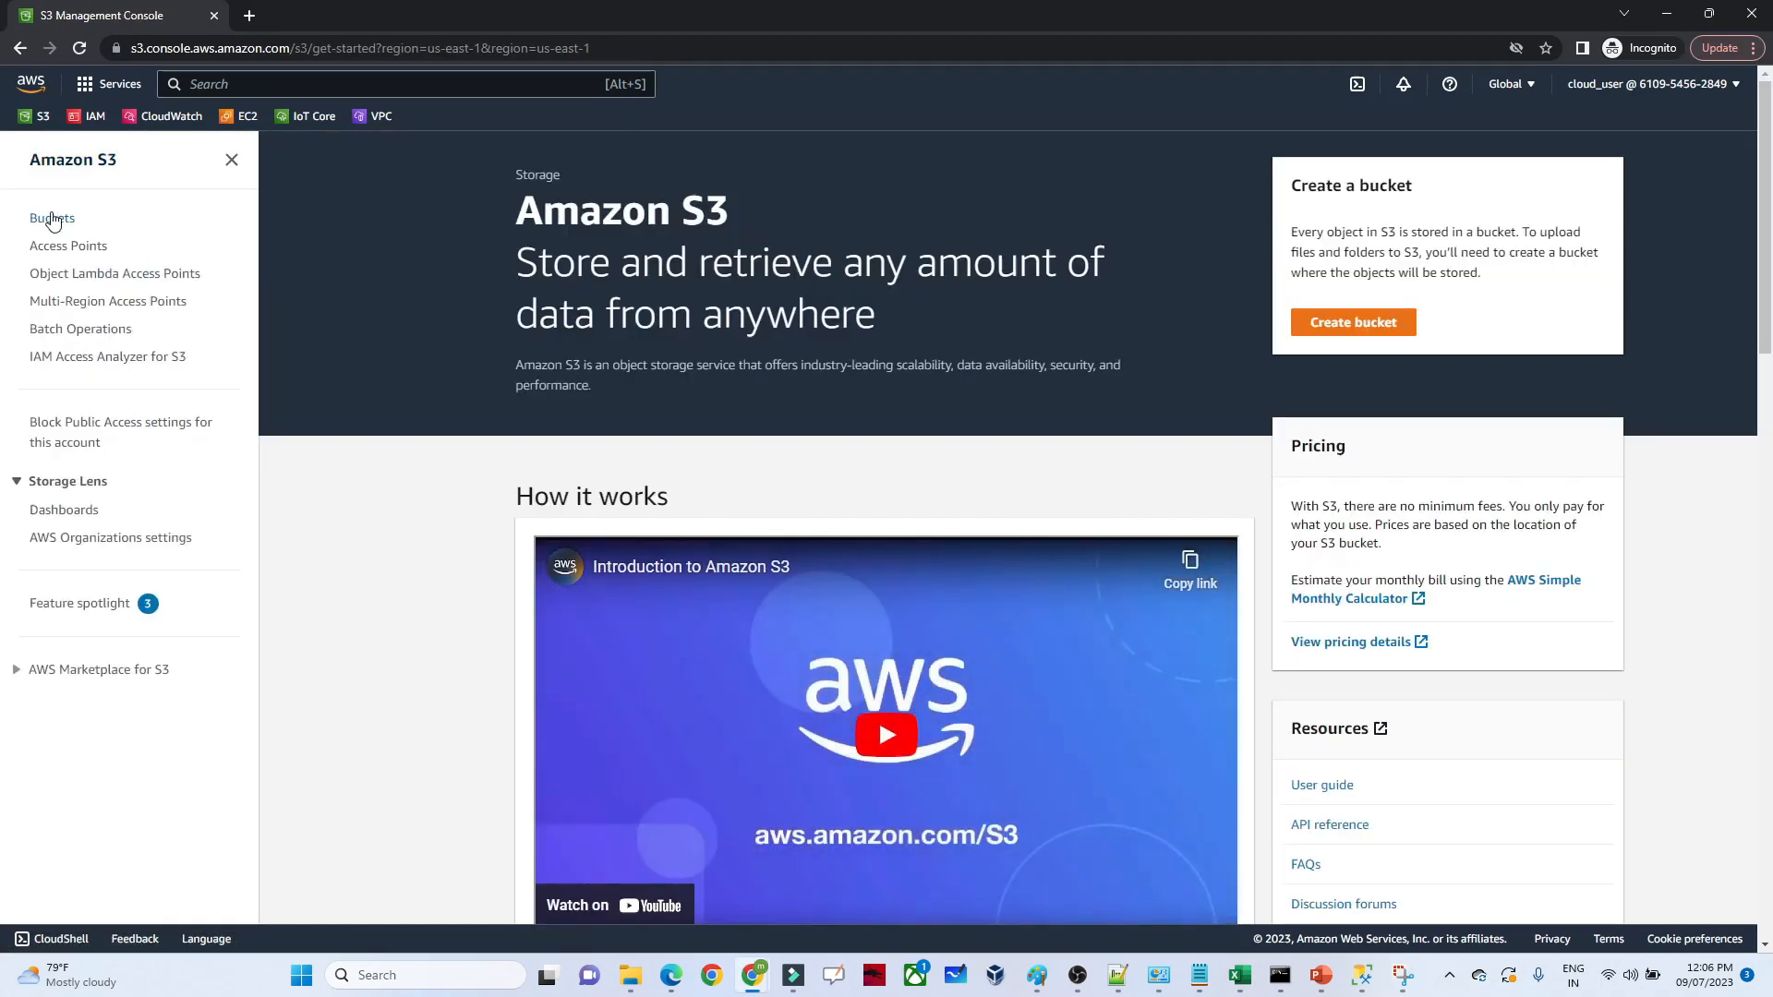
left_click(53, 219)
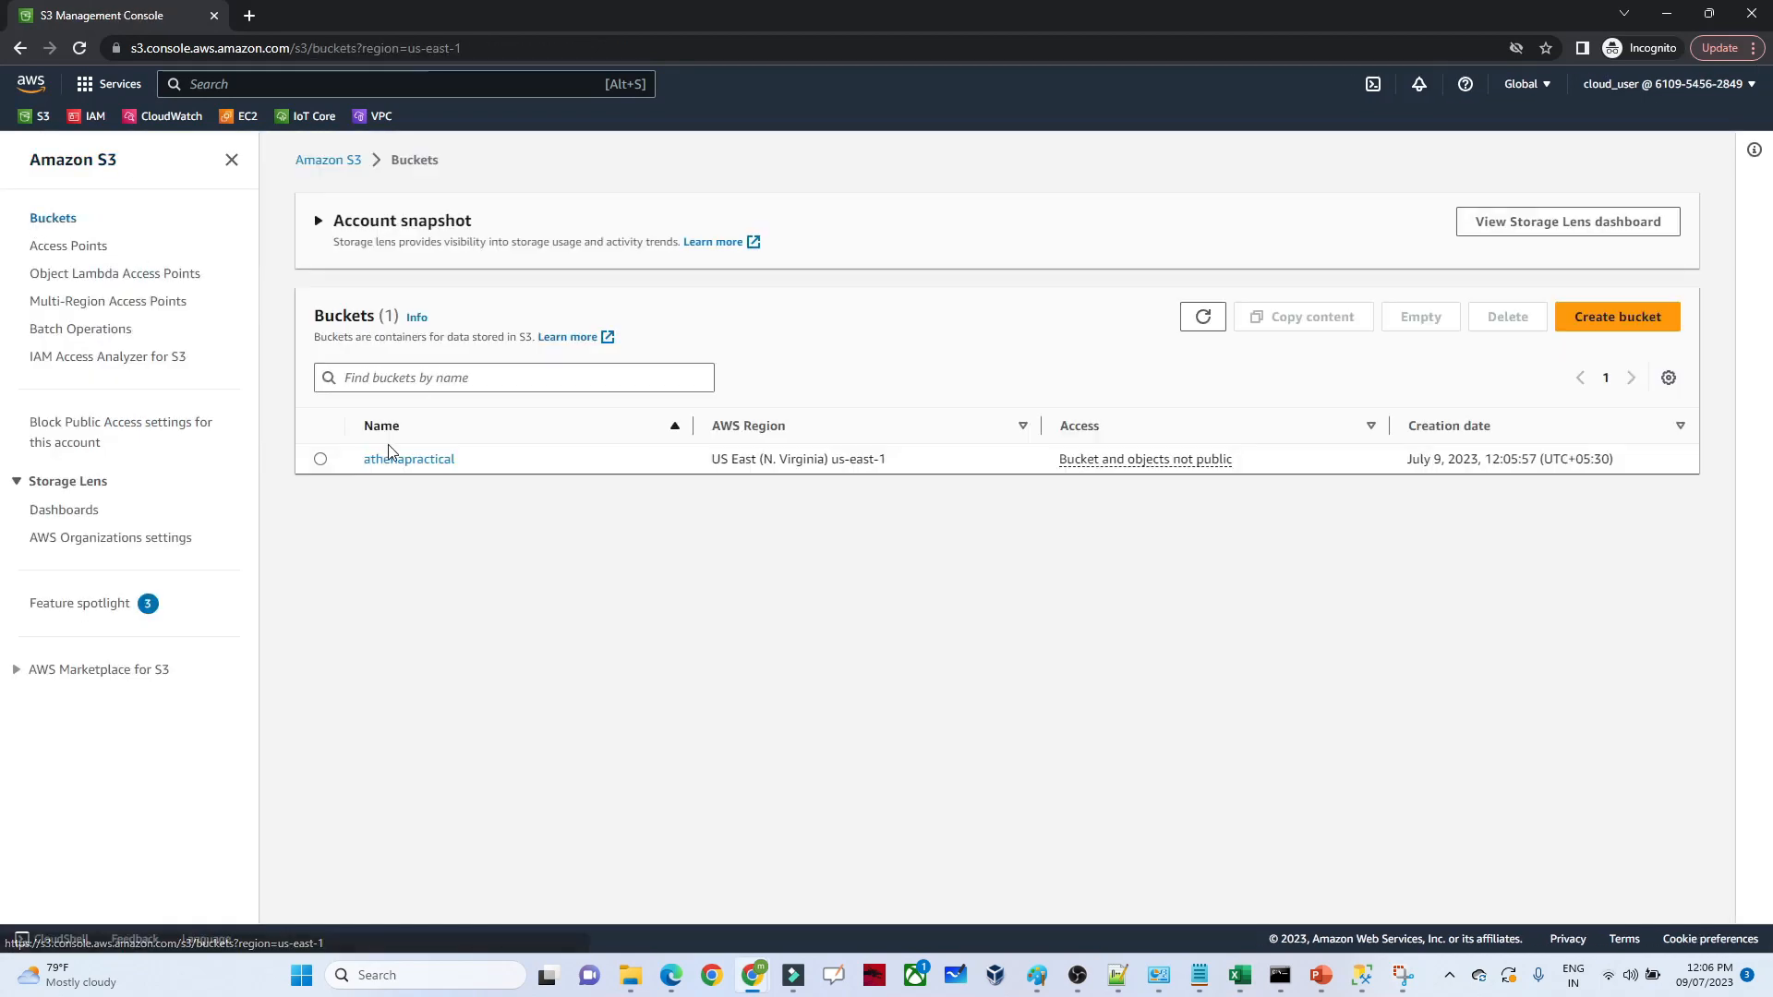
left_click(397, 459)
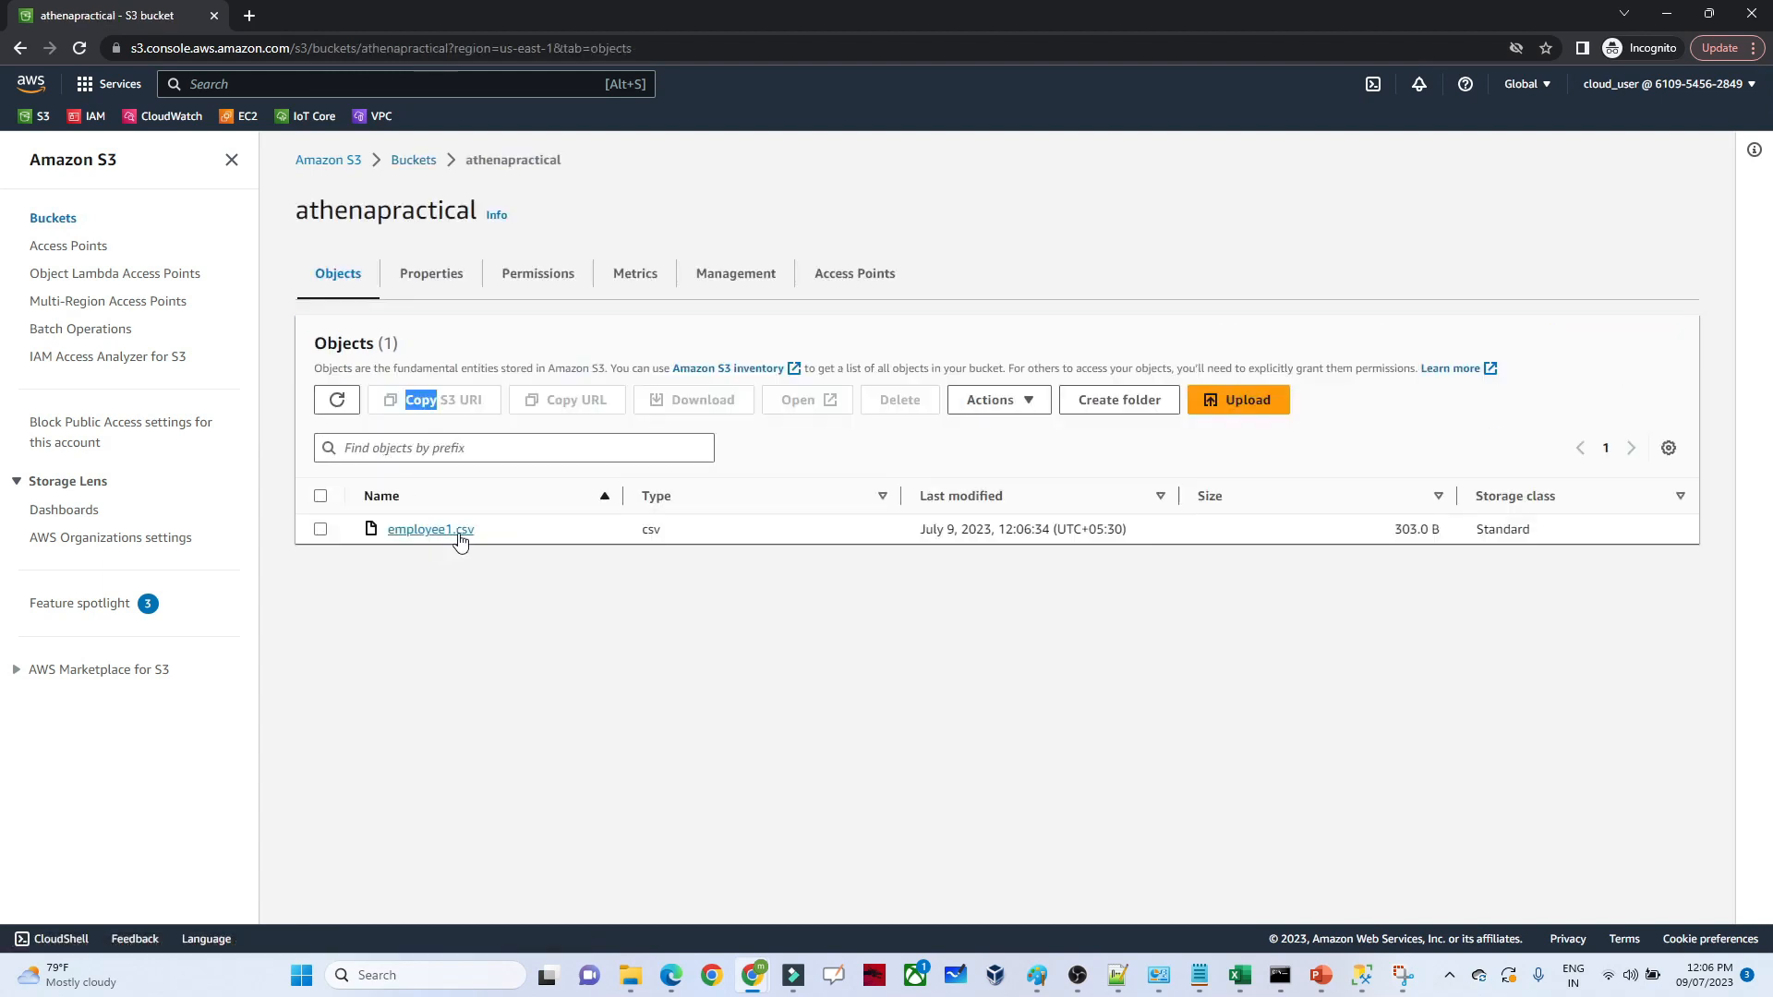
Search the AWS console for glue, open AWS Glue and go to the Data Catalog's crawlers
left_click(24, 85)
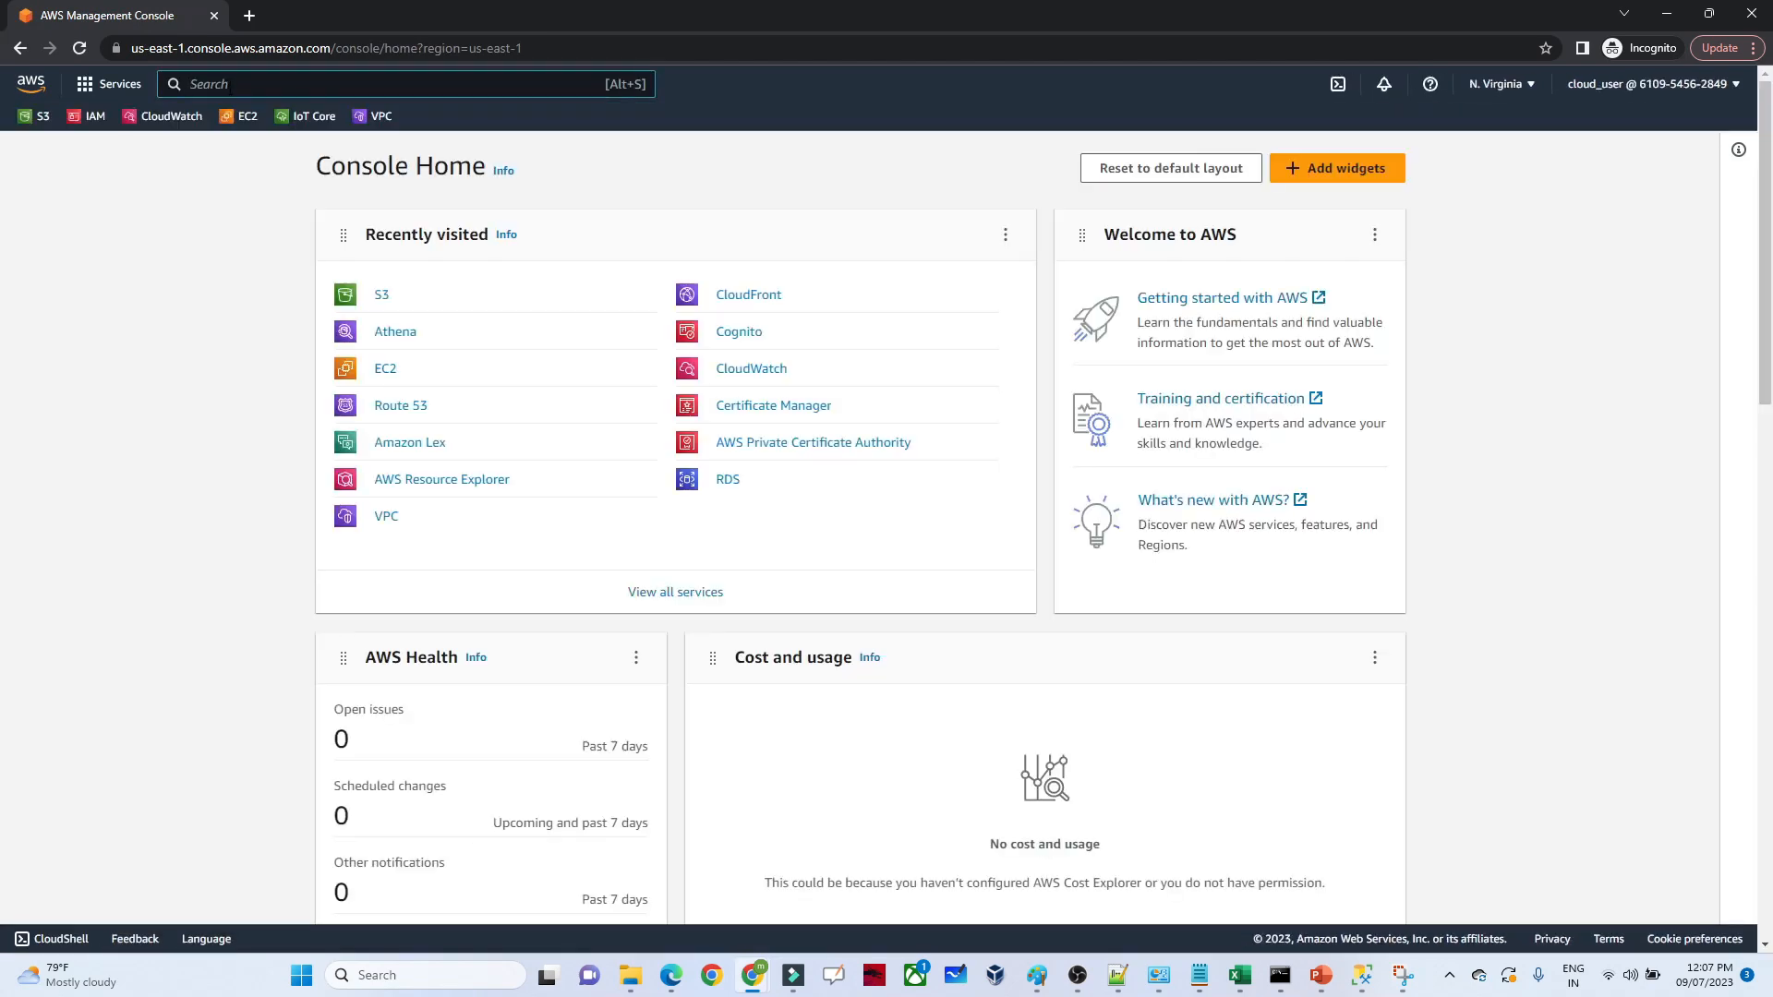
type("glue")
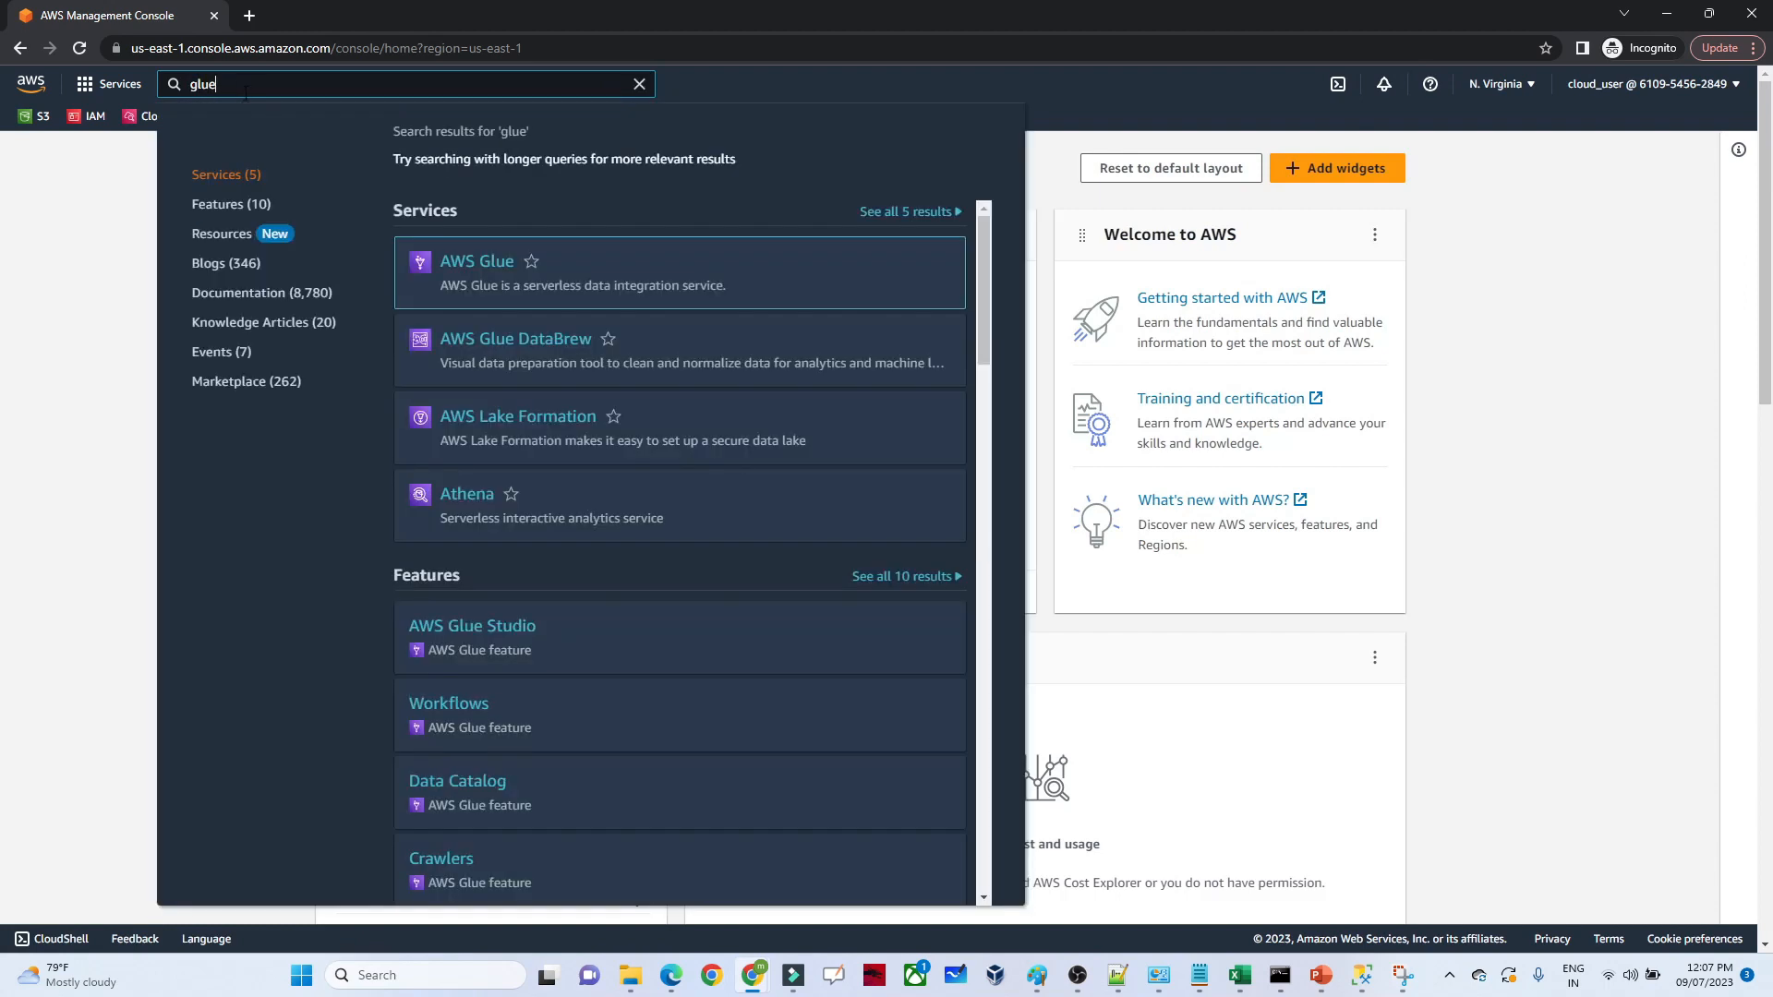
left_click(458, 267)
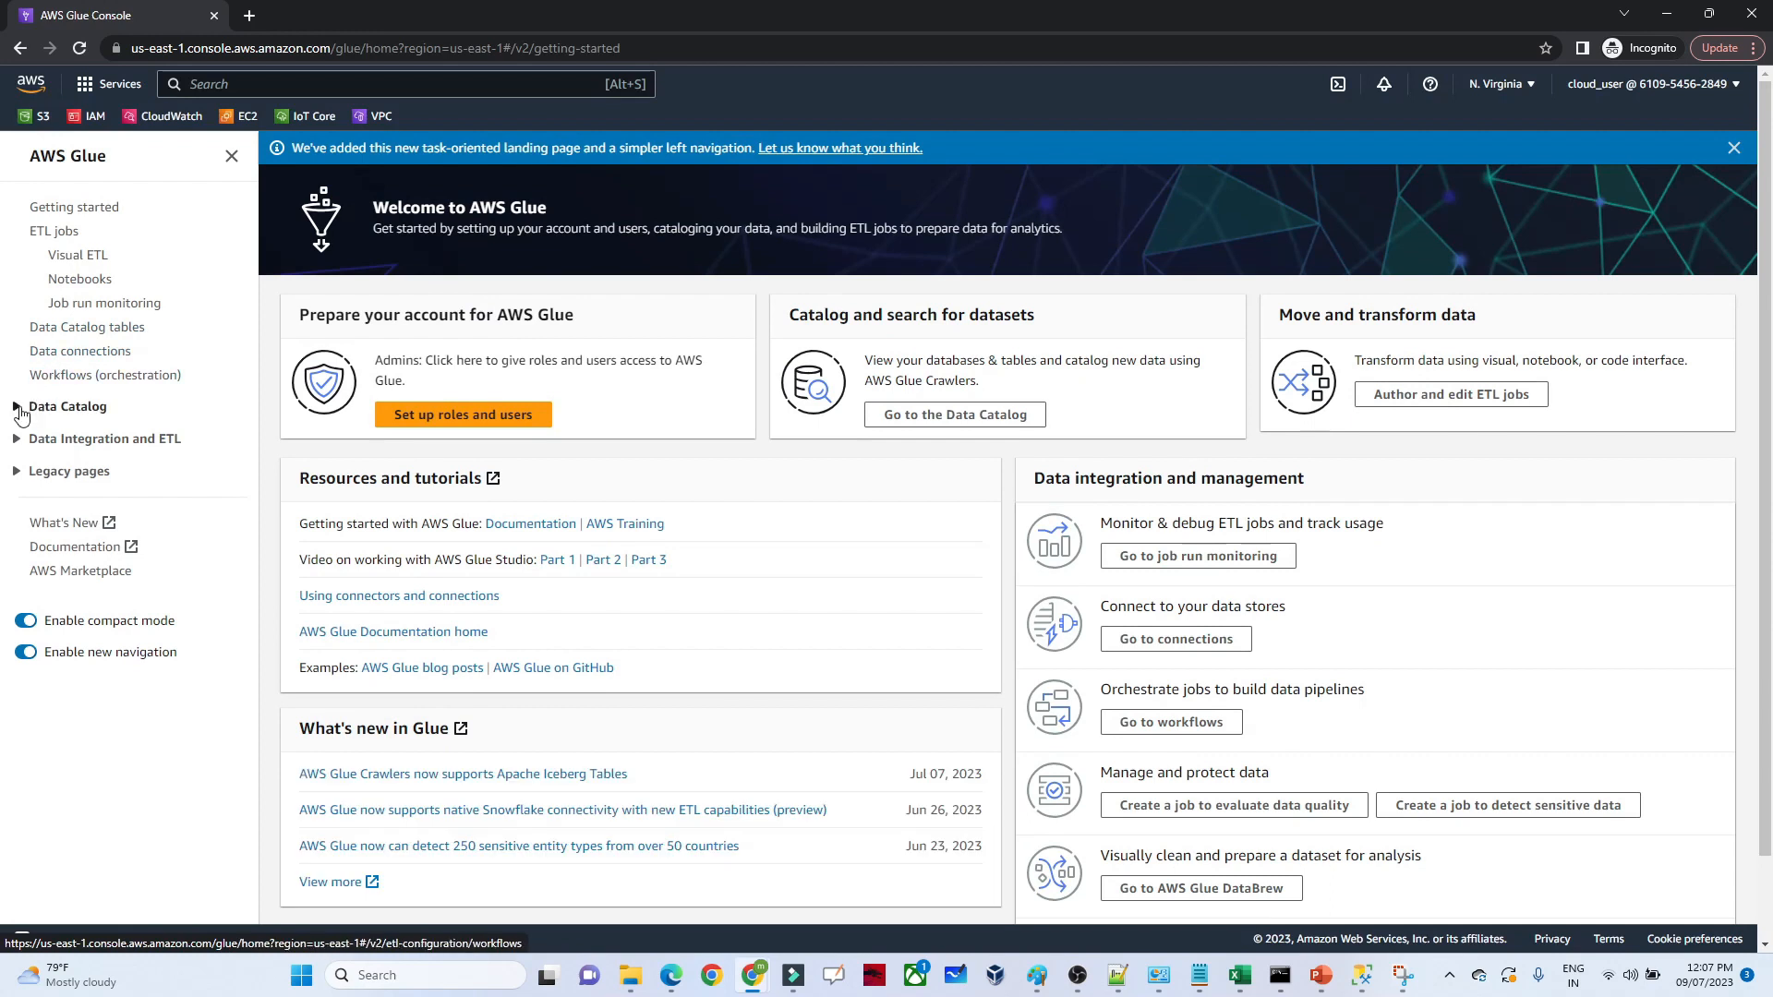
left_click(17, 411)
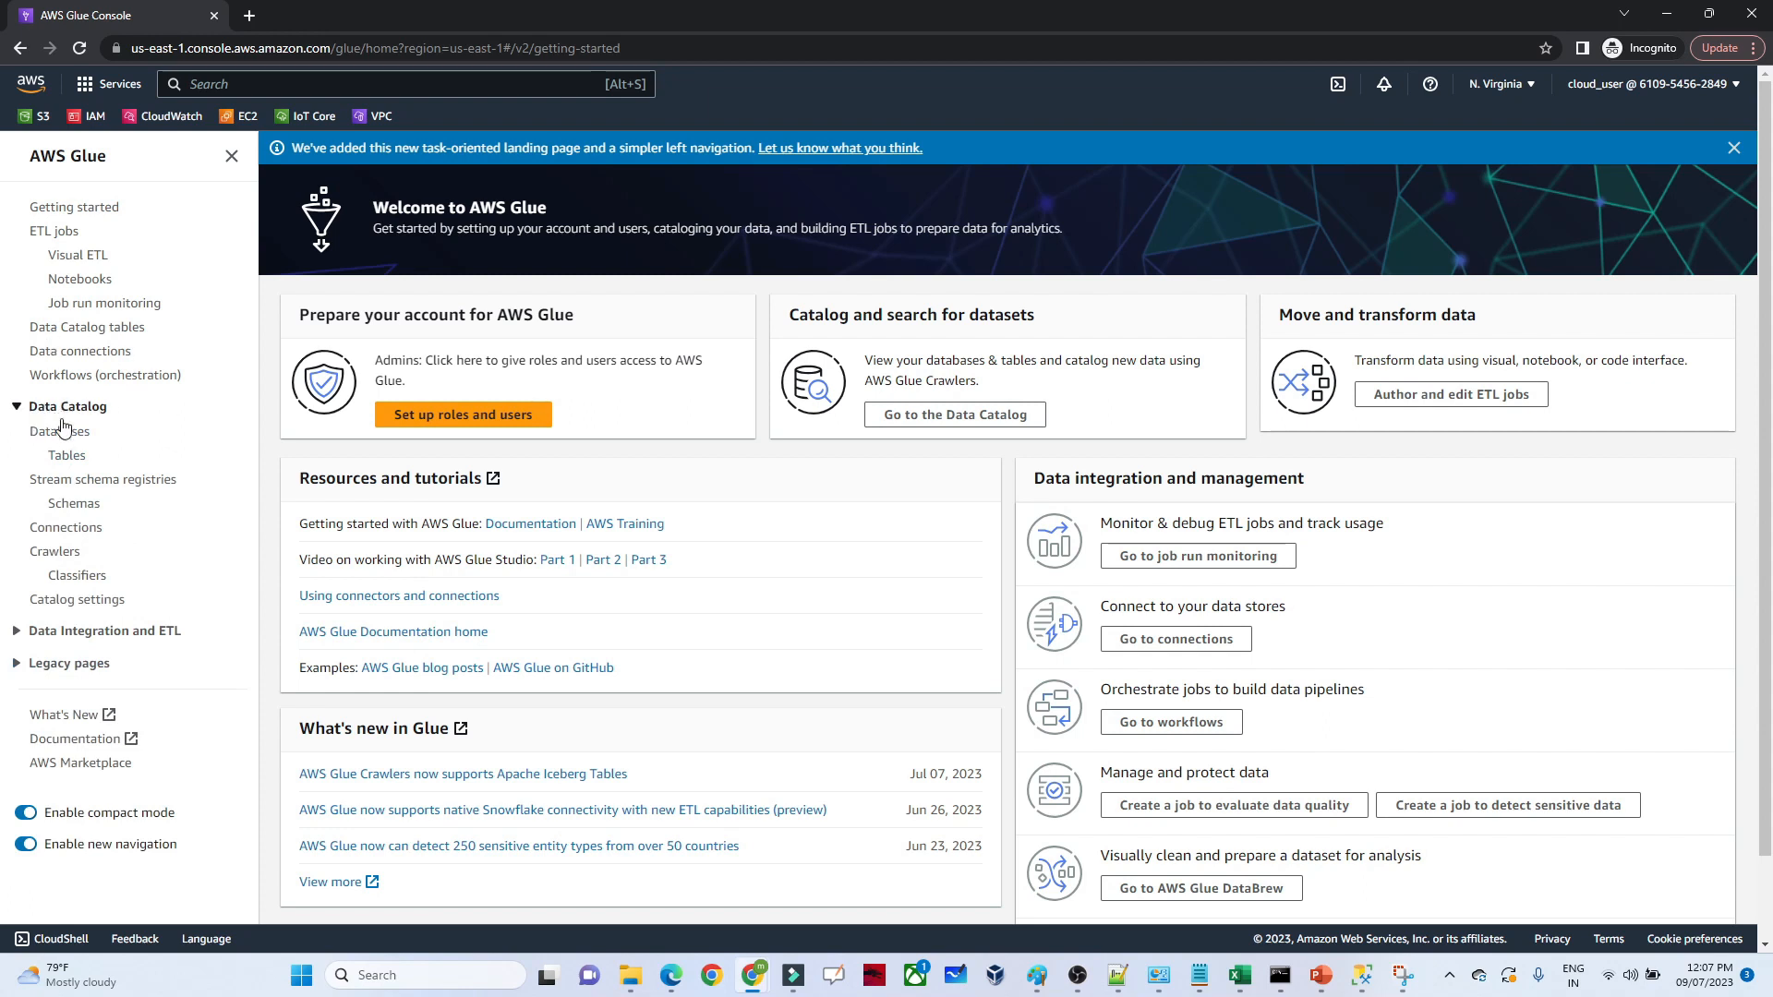
left_click(54, 554)
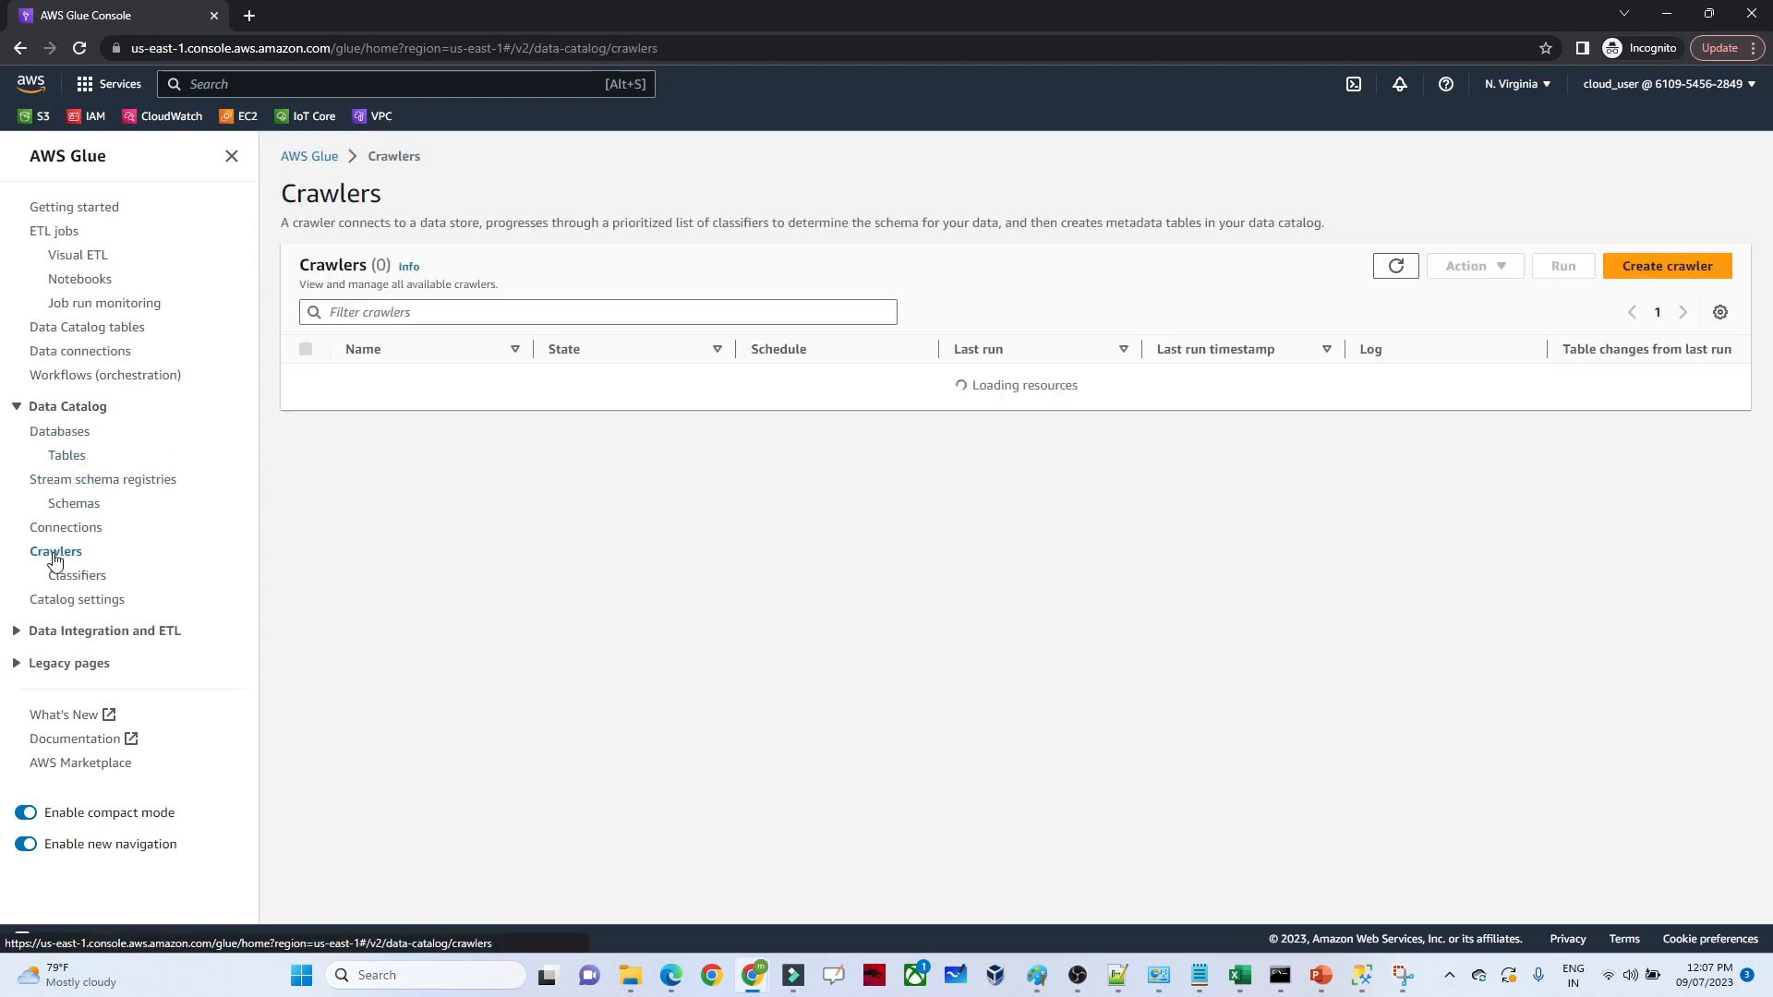
Start a new crawler, enter its name and continue to the data source settings
left_click(1641, 273)
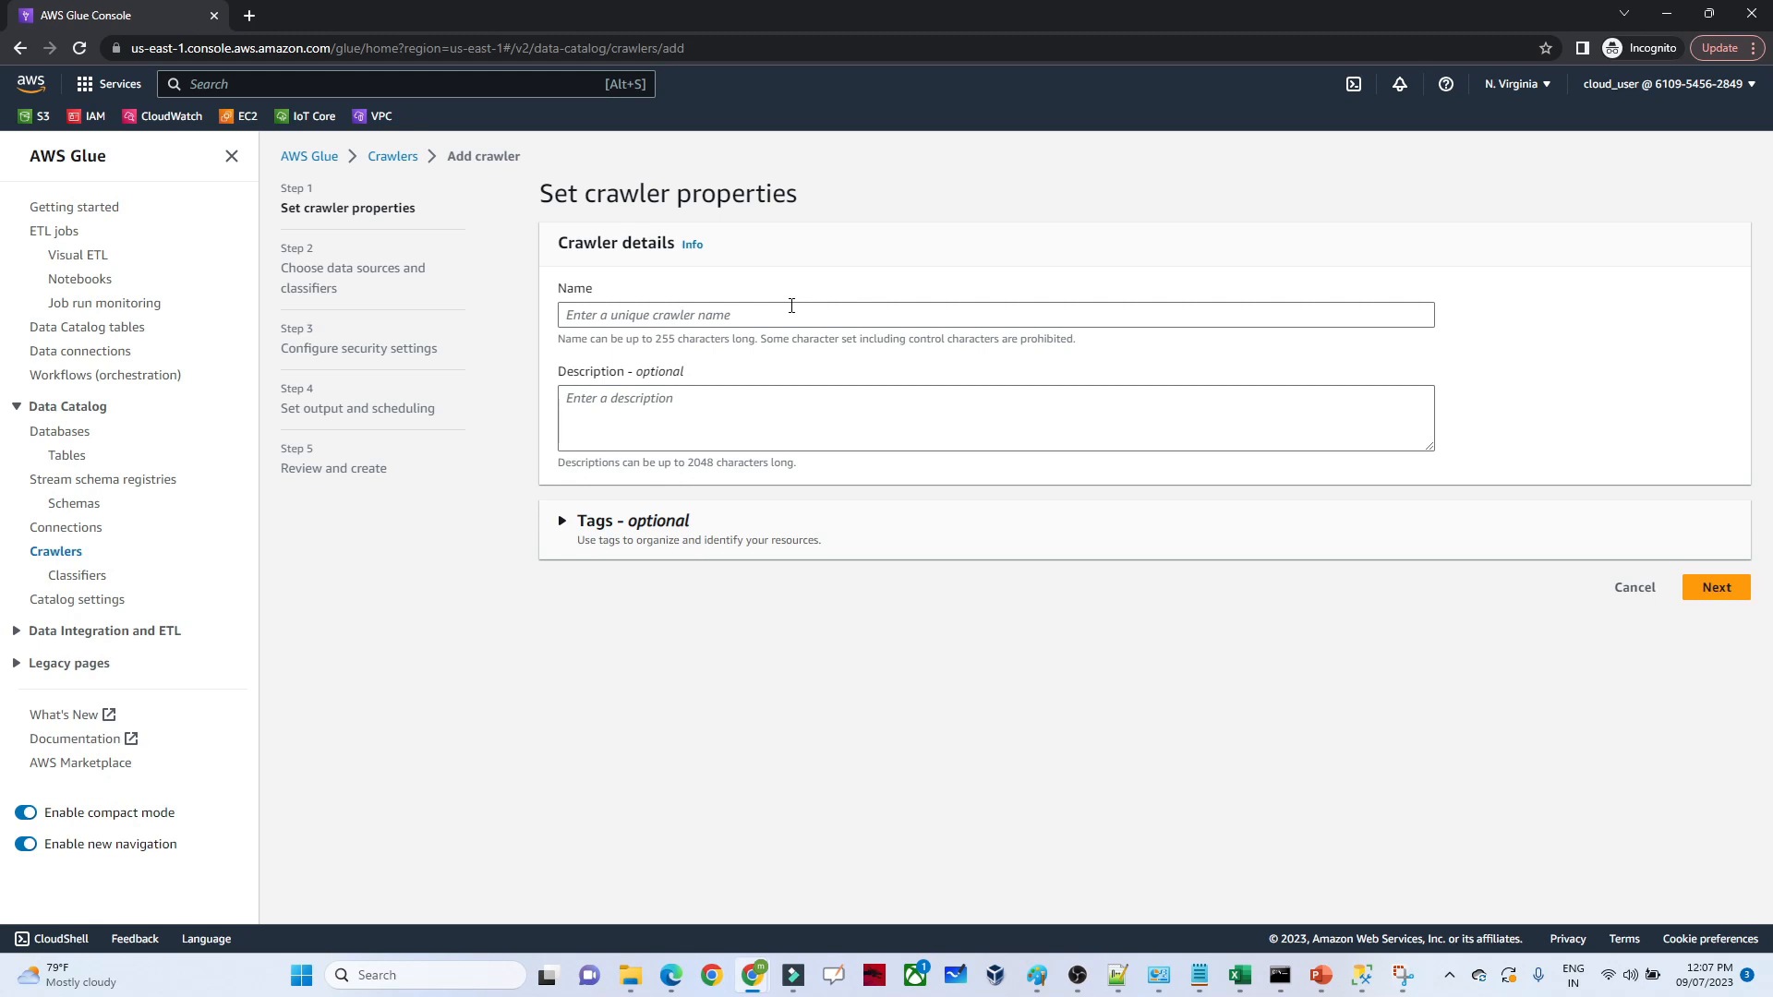
left_click(696, 320)
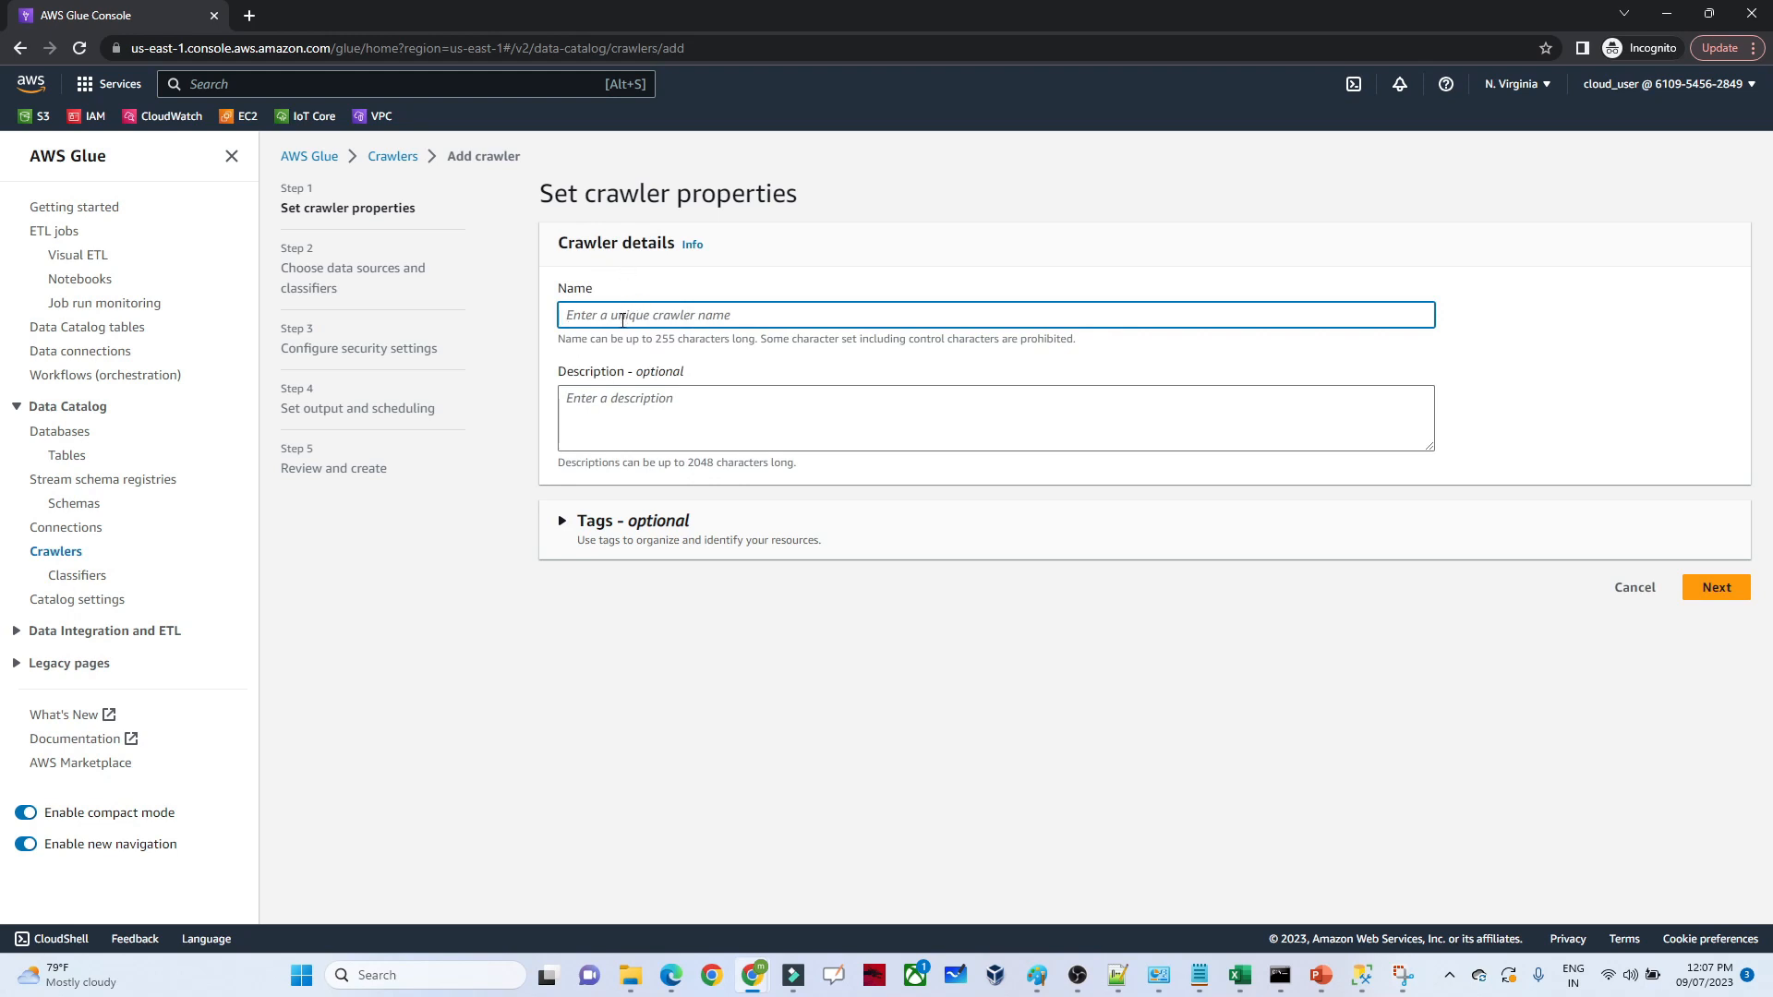
type("athenaproject")
left_click(1712, 591)
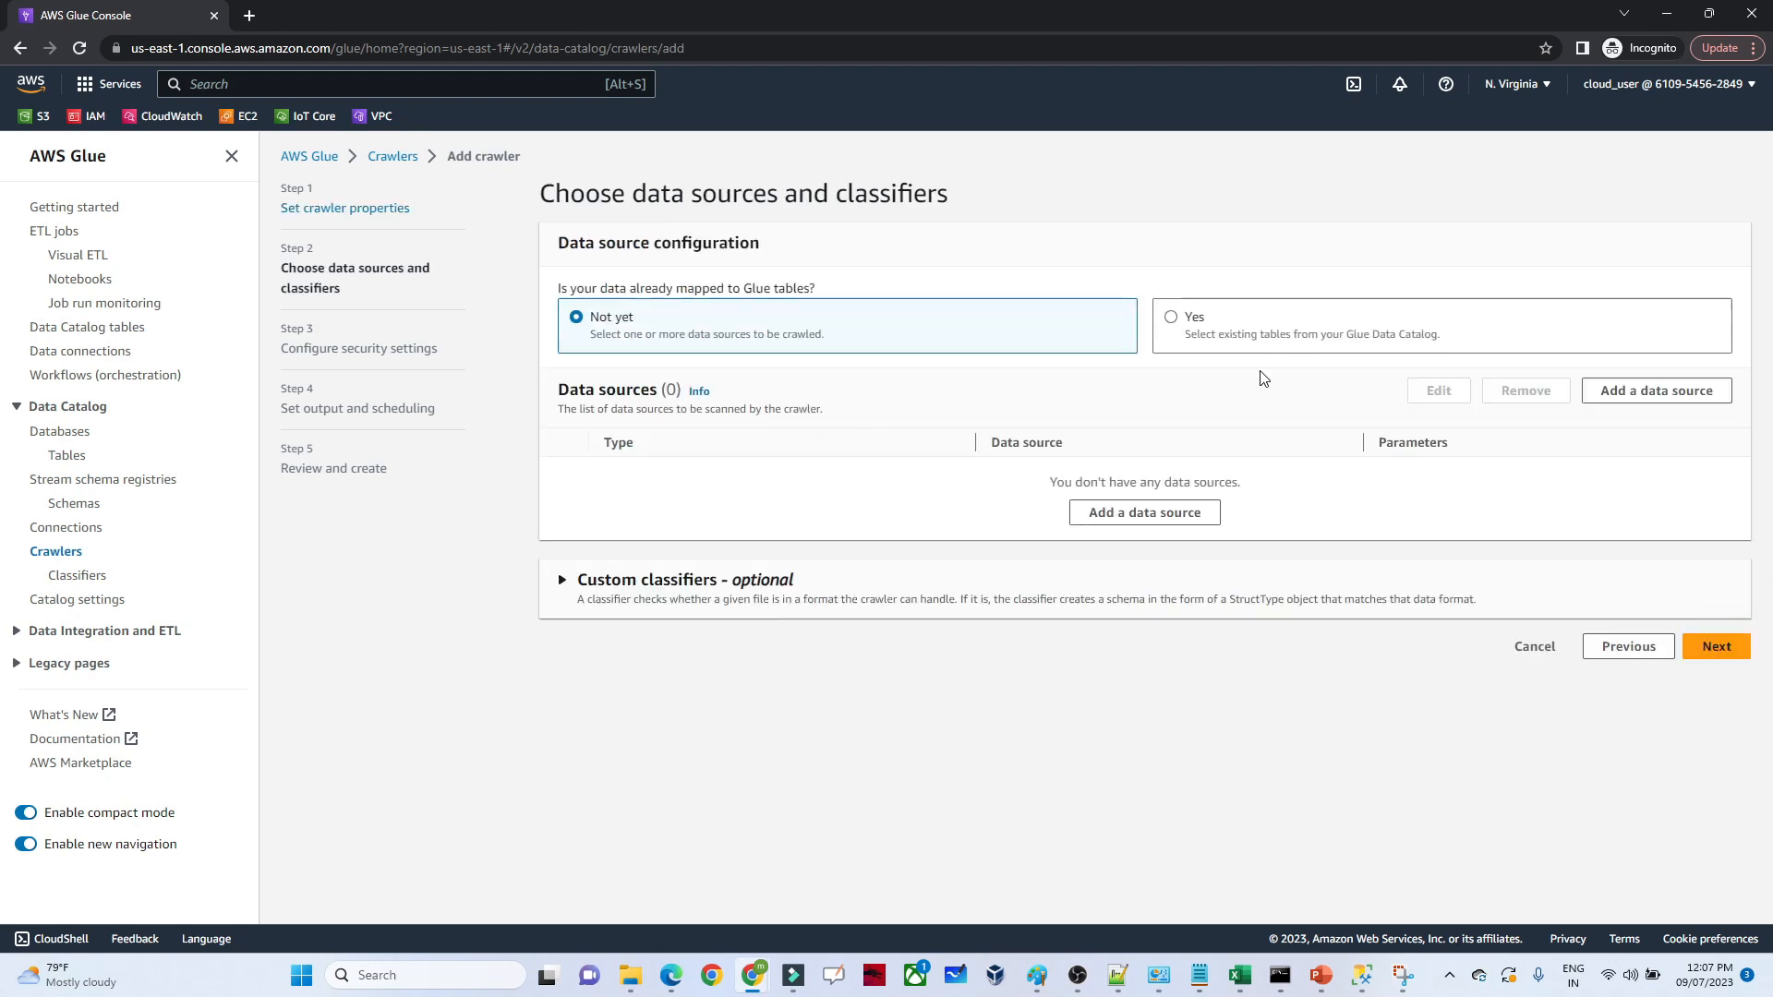
Start adding a data source to the crawler and review the available source types, keeping S3
left_click(1617, 396)
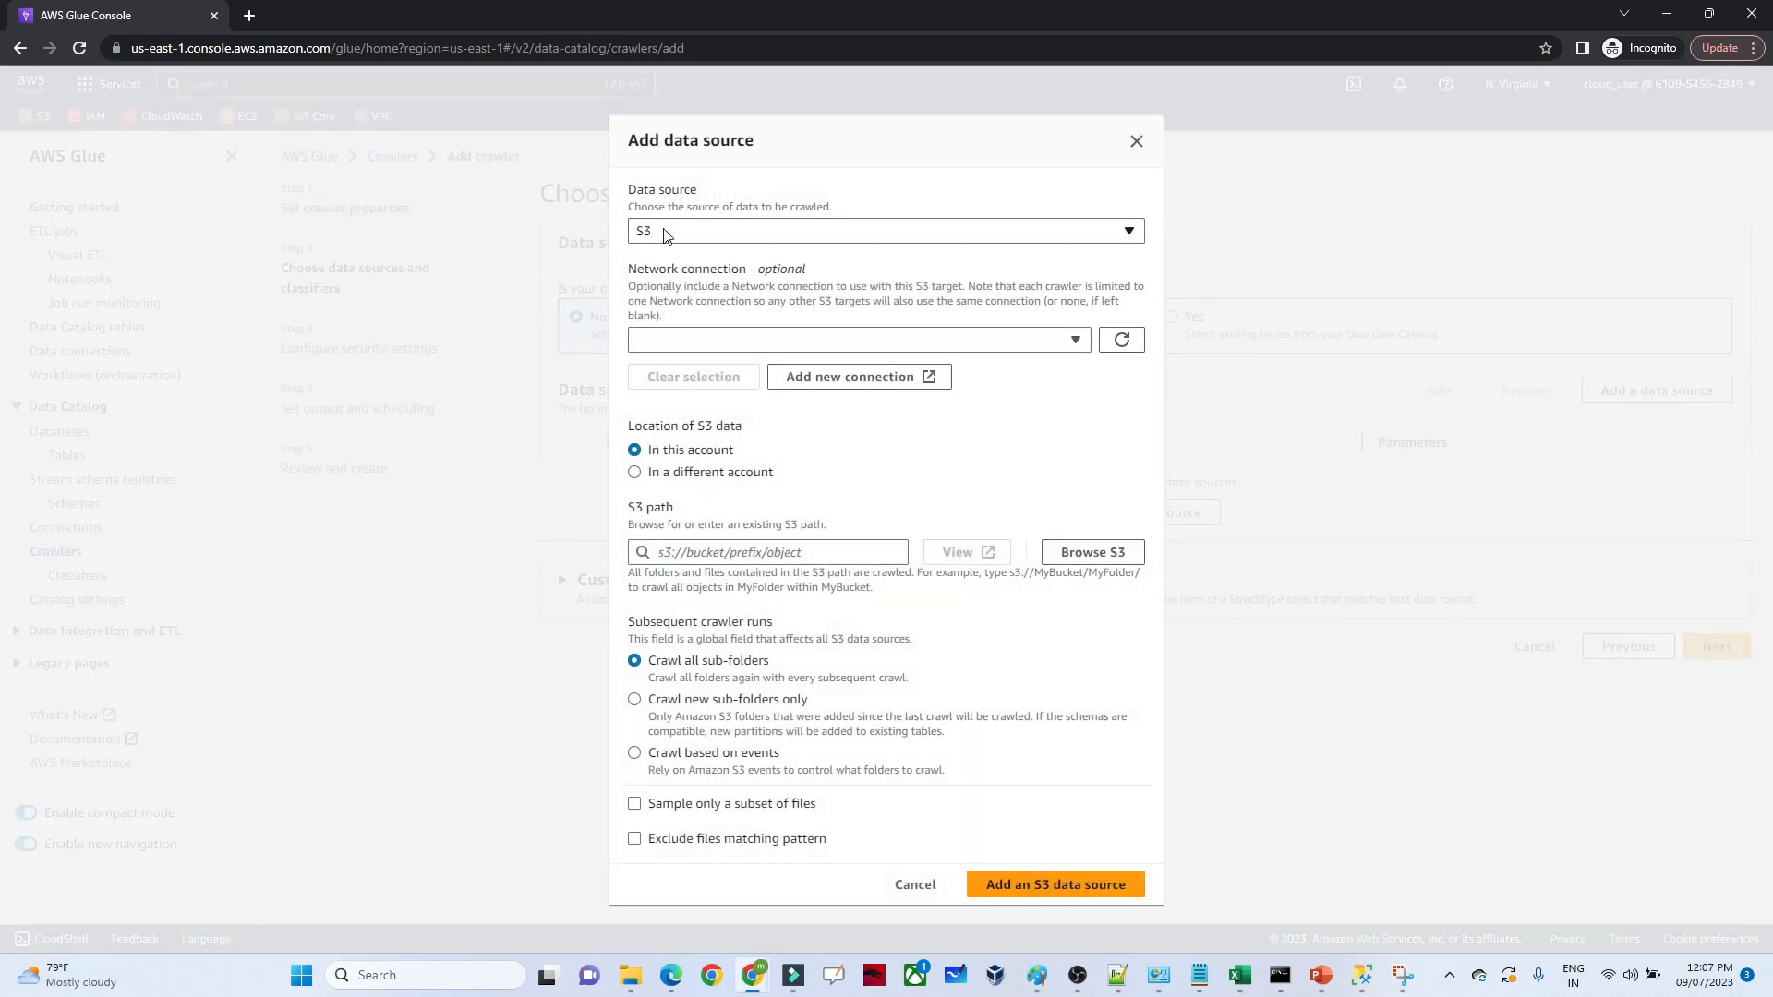
left_click(661, 234)
left_click(661, 234)
left_click(661, 234)
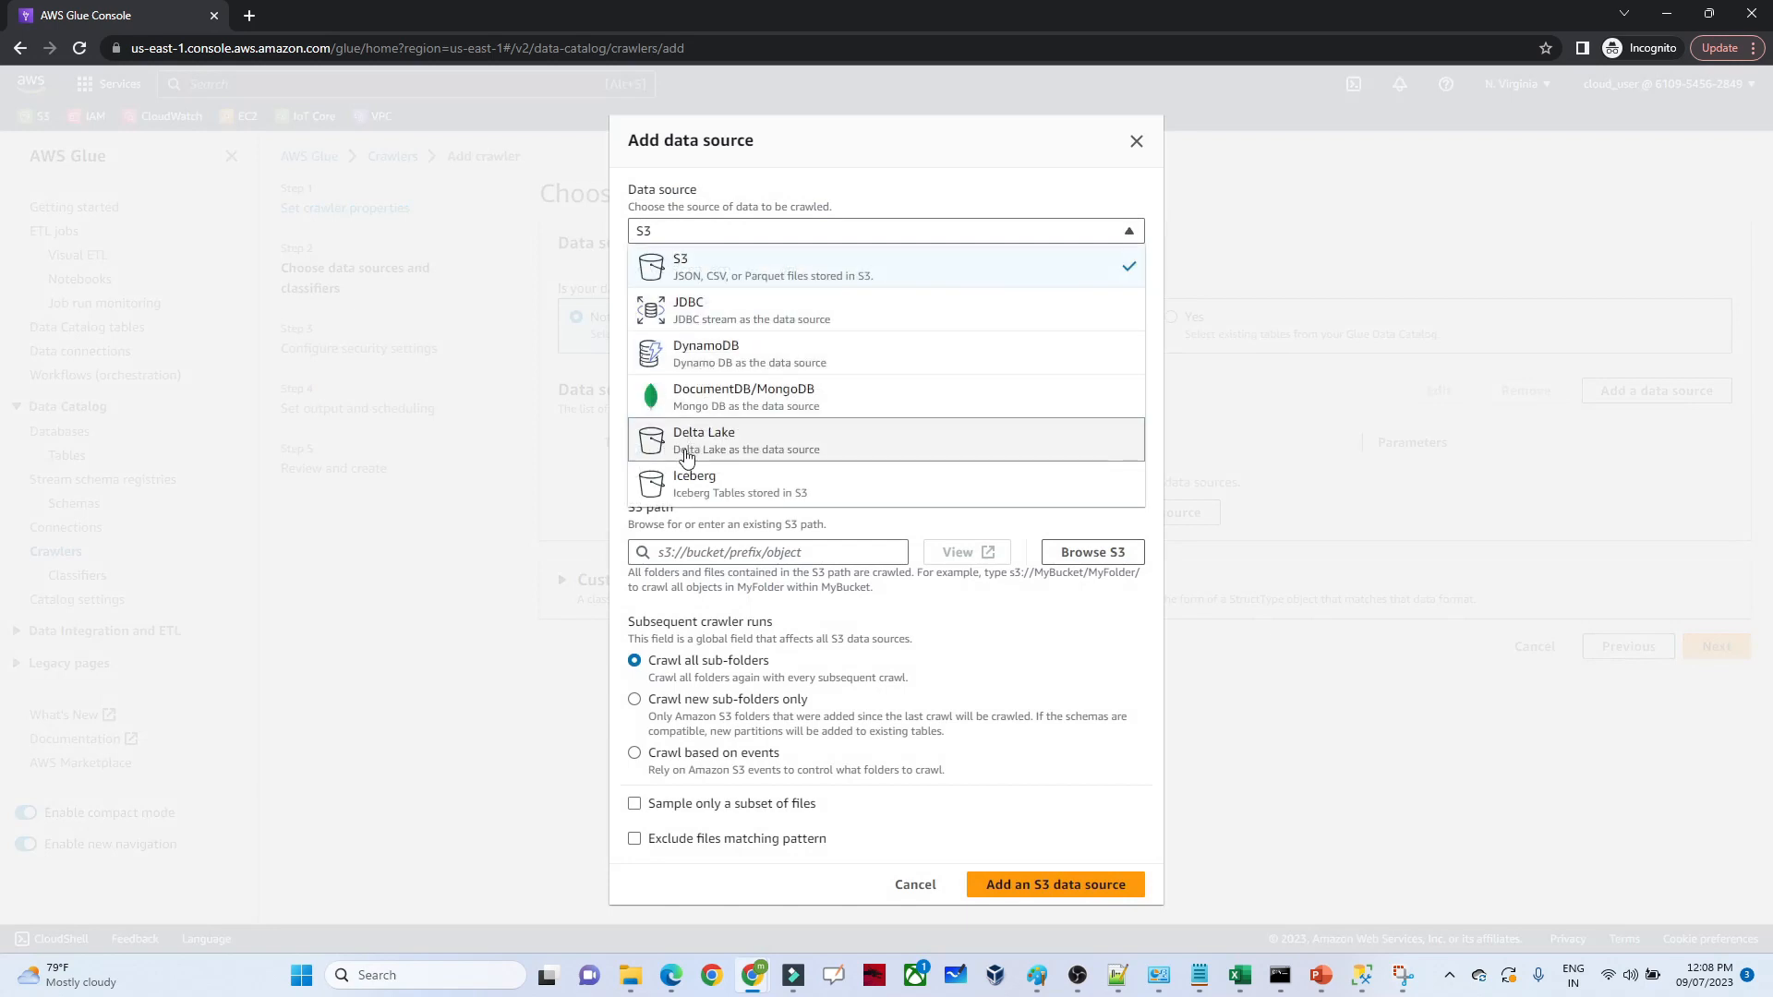
left_click(718, 229)
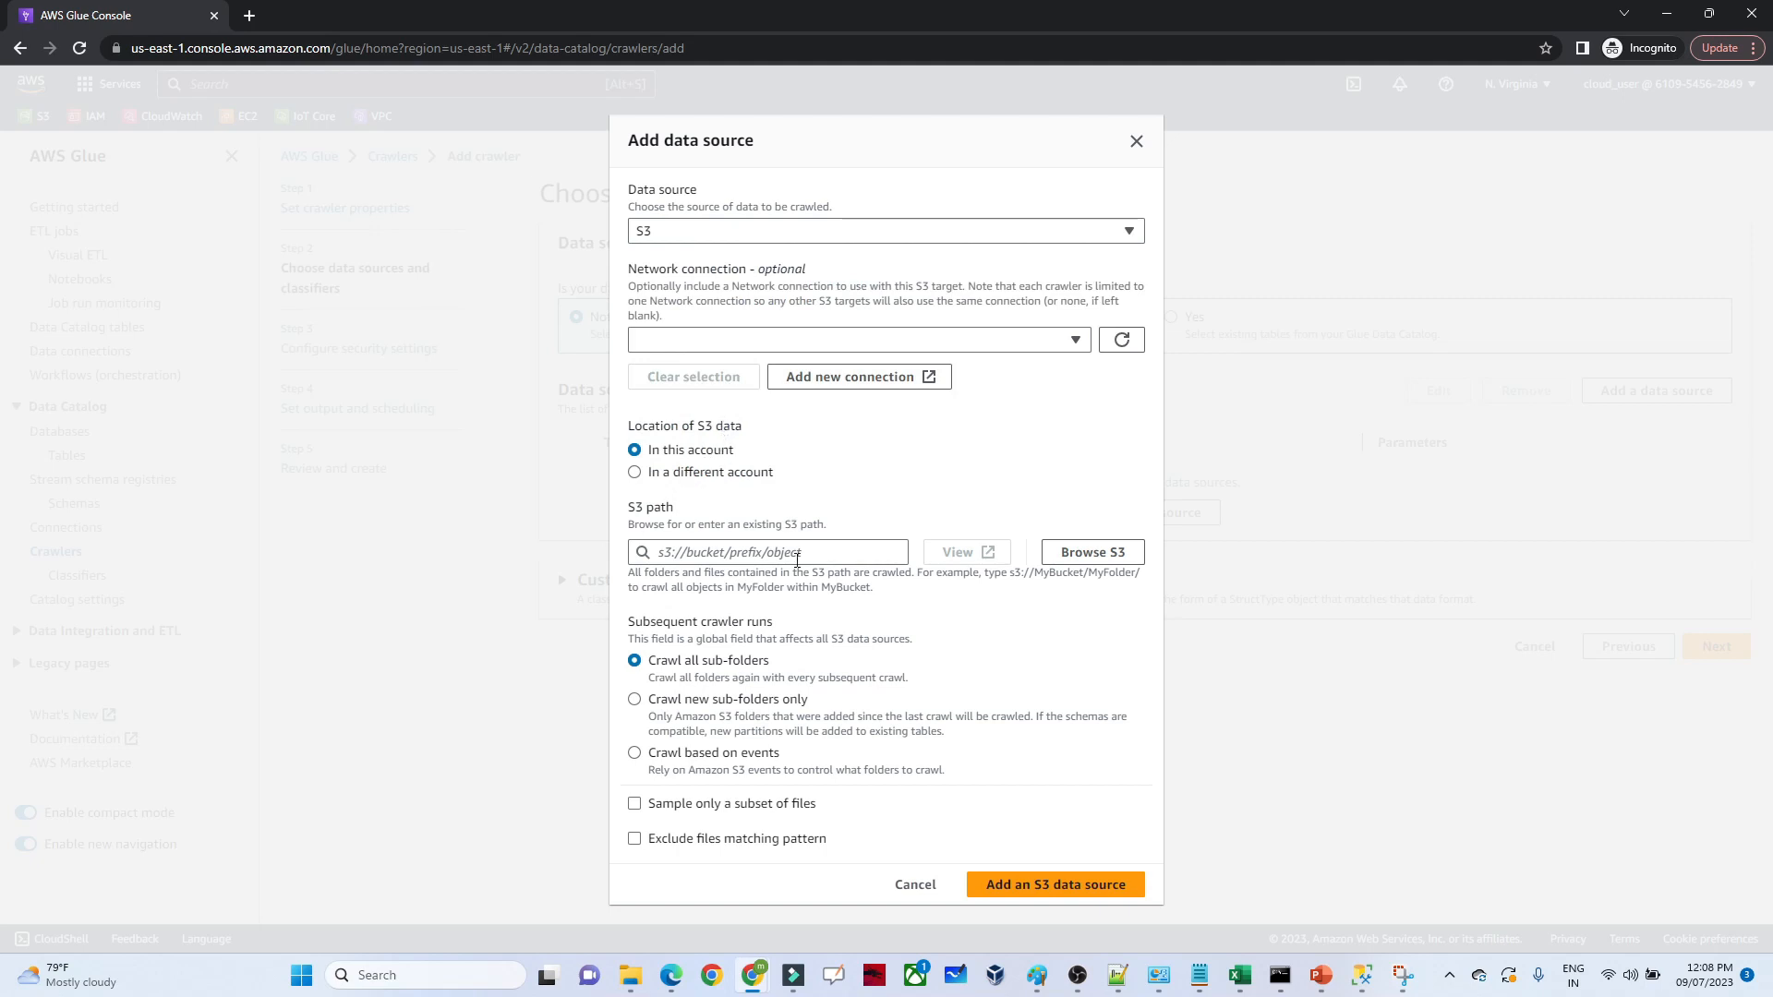
Choose the athenapractical bucket as the crawler's S3 path and complete the path as s3://athenapractical/
left_click(1071, 552)
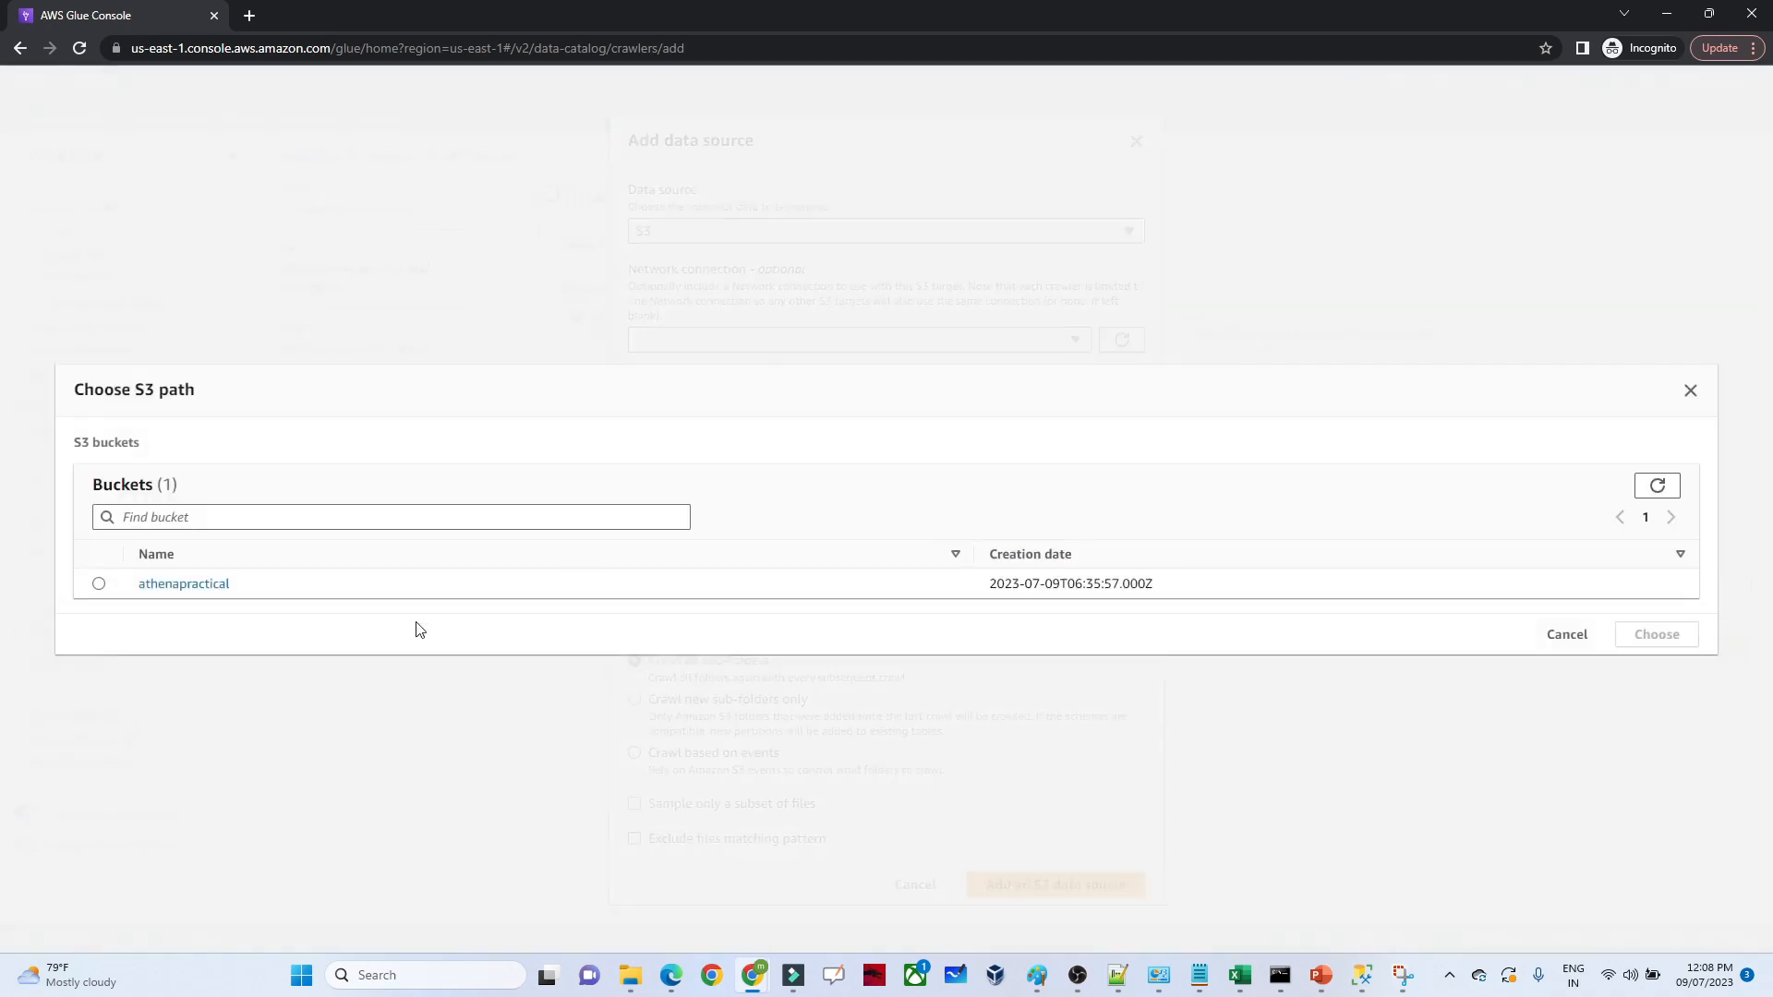
left_click(99, 584)
left_click(1640, 637)
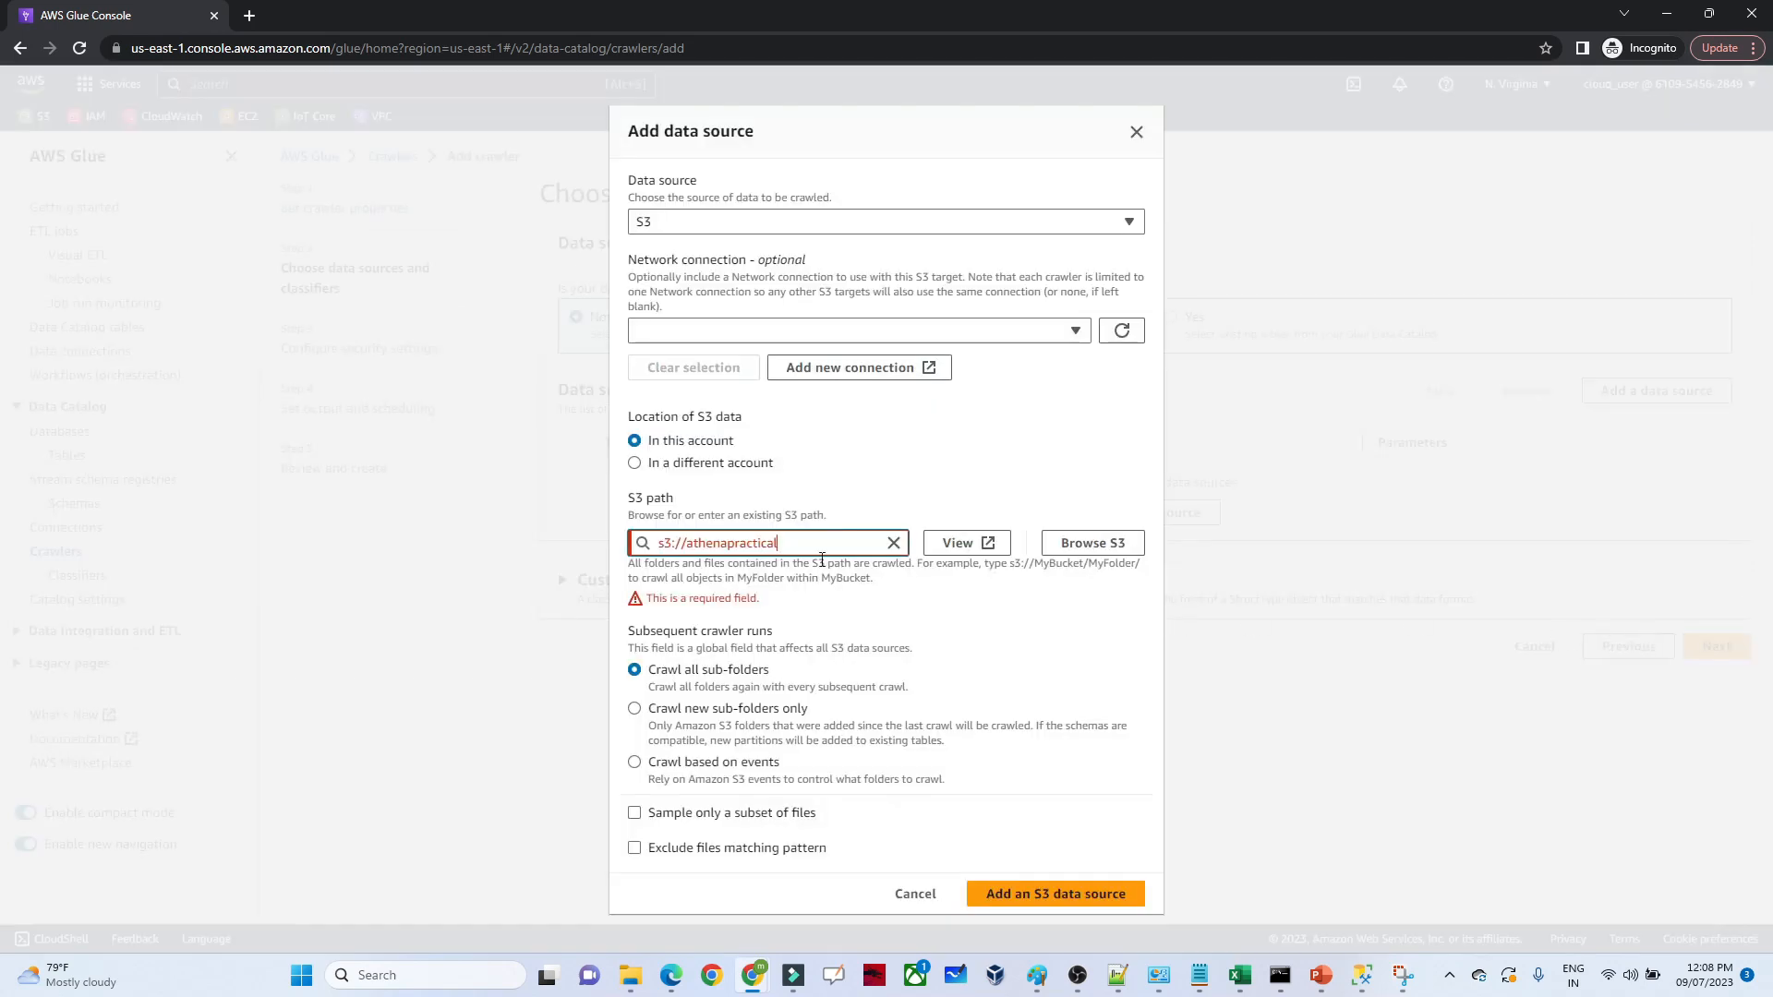
type("/")
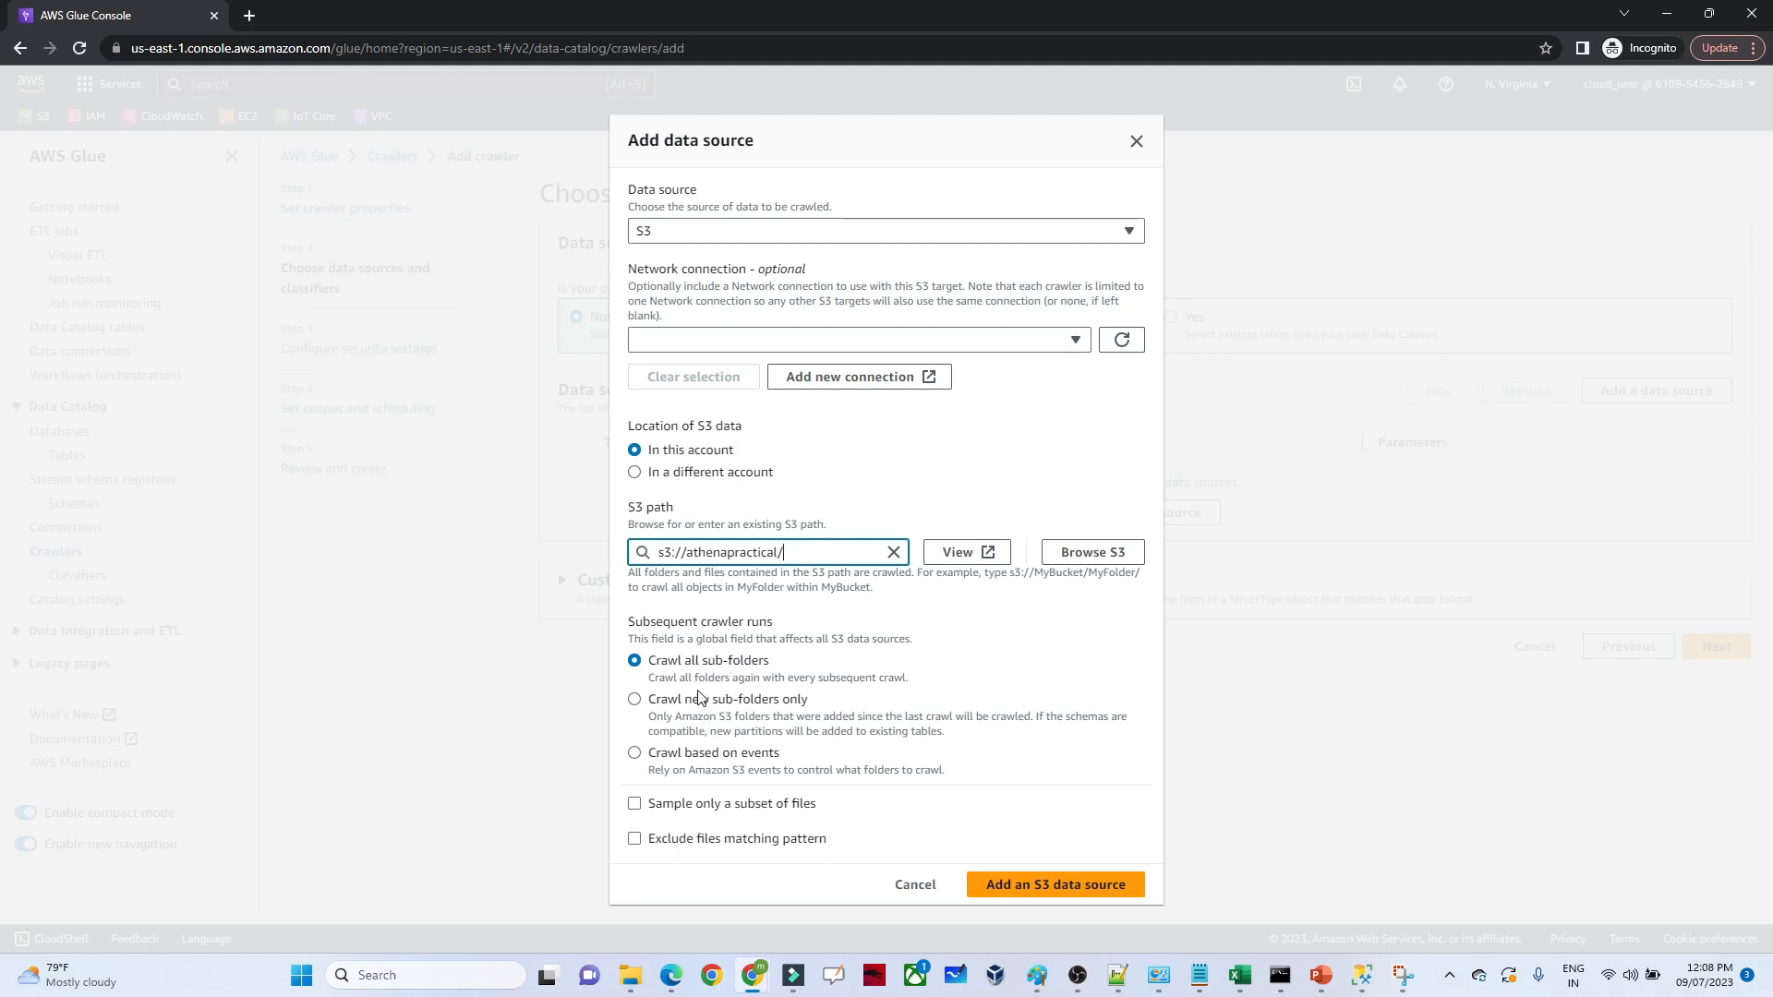
Add the s3://athenapractical/ data source to the crawler and continue to the security settings
left_click(1053, 889)
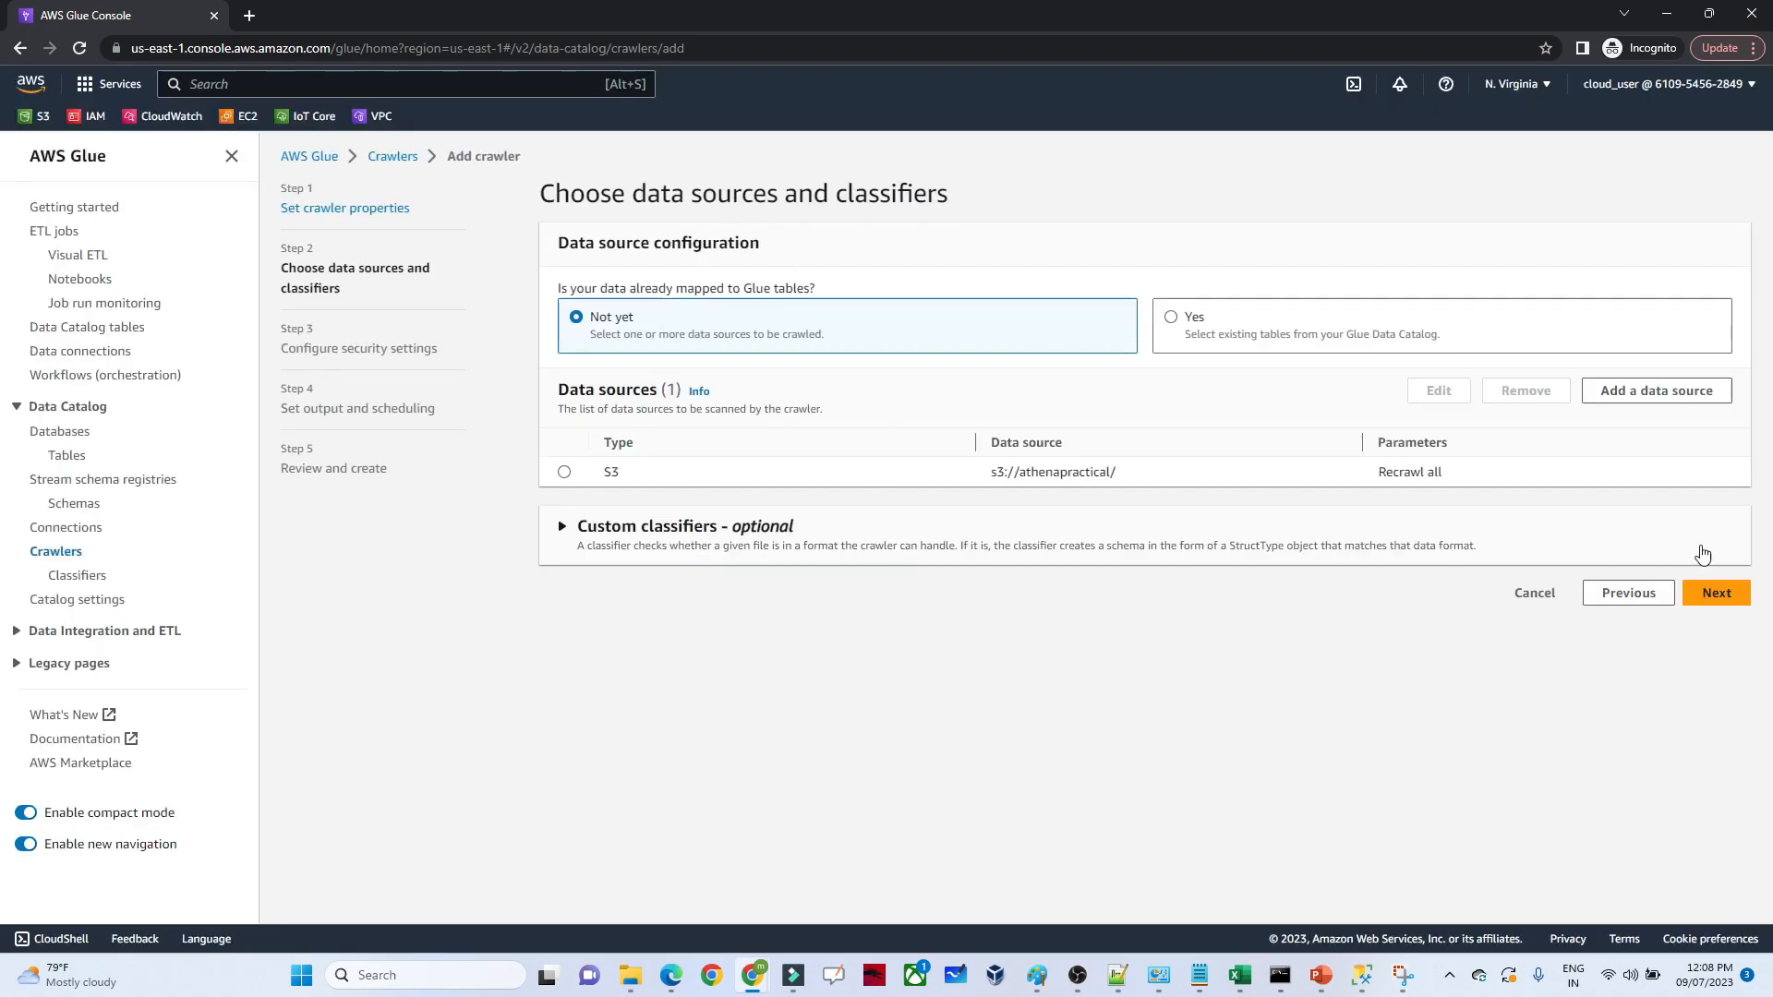
left_click(1716, 594)
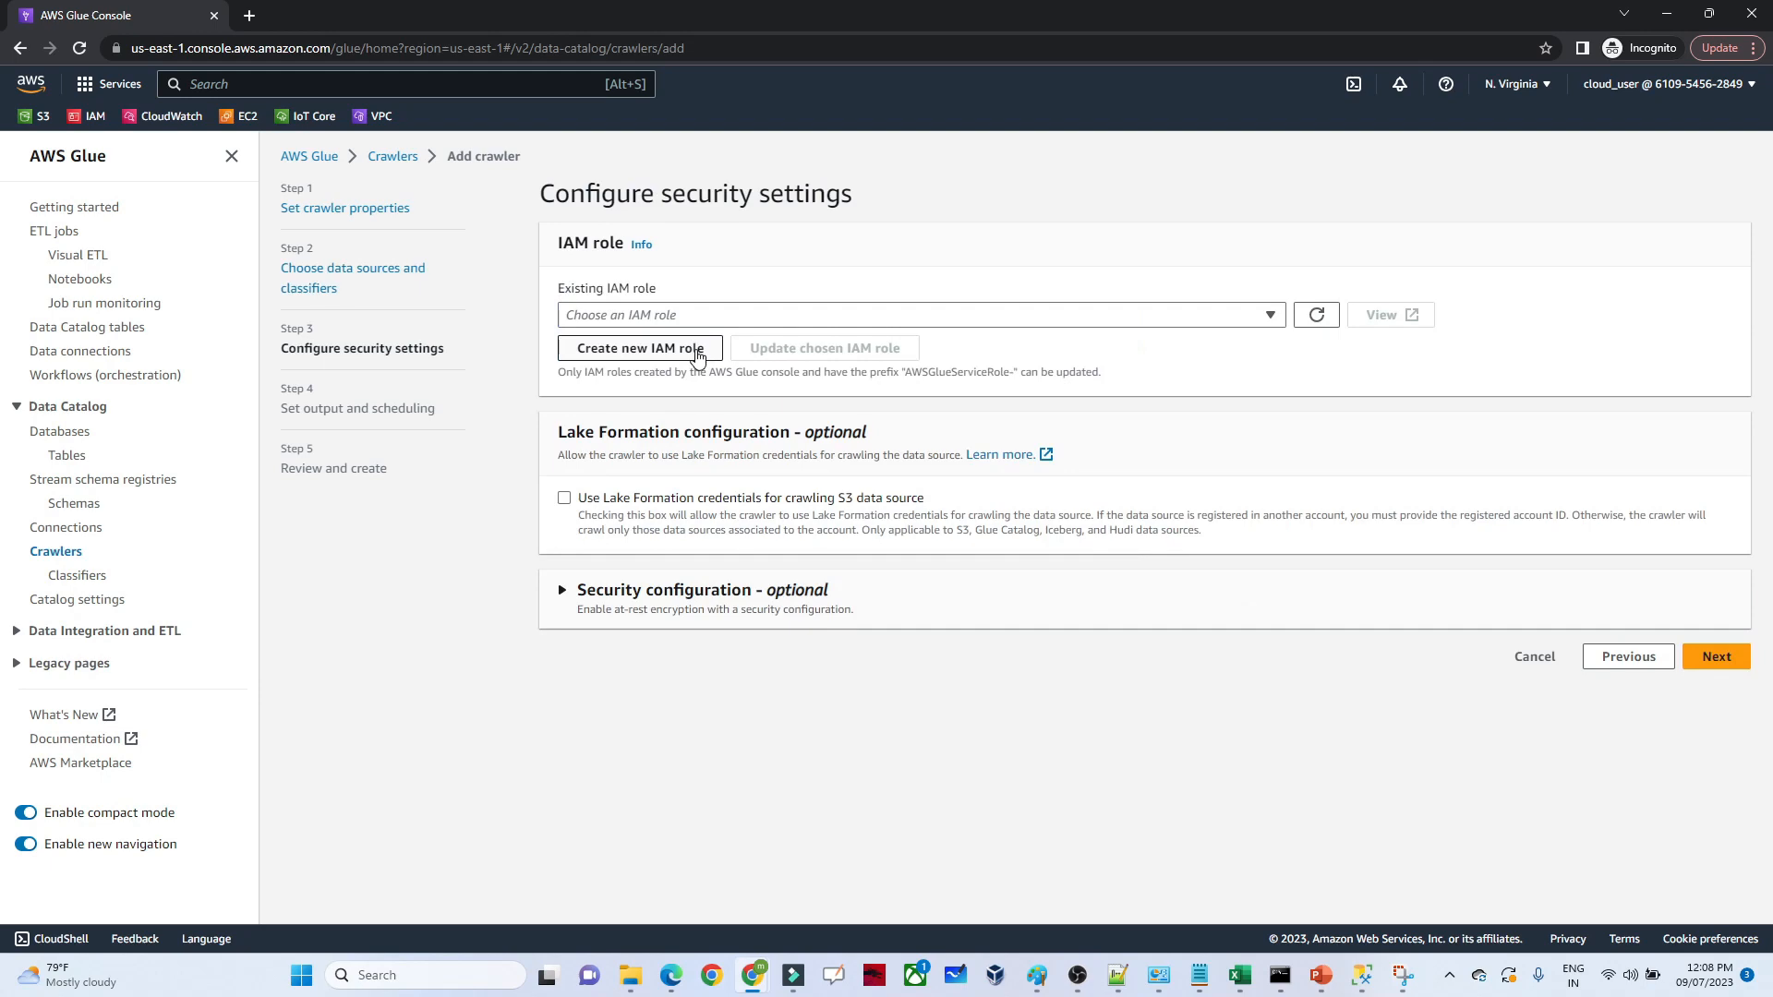
Create the IAM role AWSGlueServiceRole-athenaproject for the crawler and continue to the output and scheduling settings
left_click(697, 352)
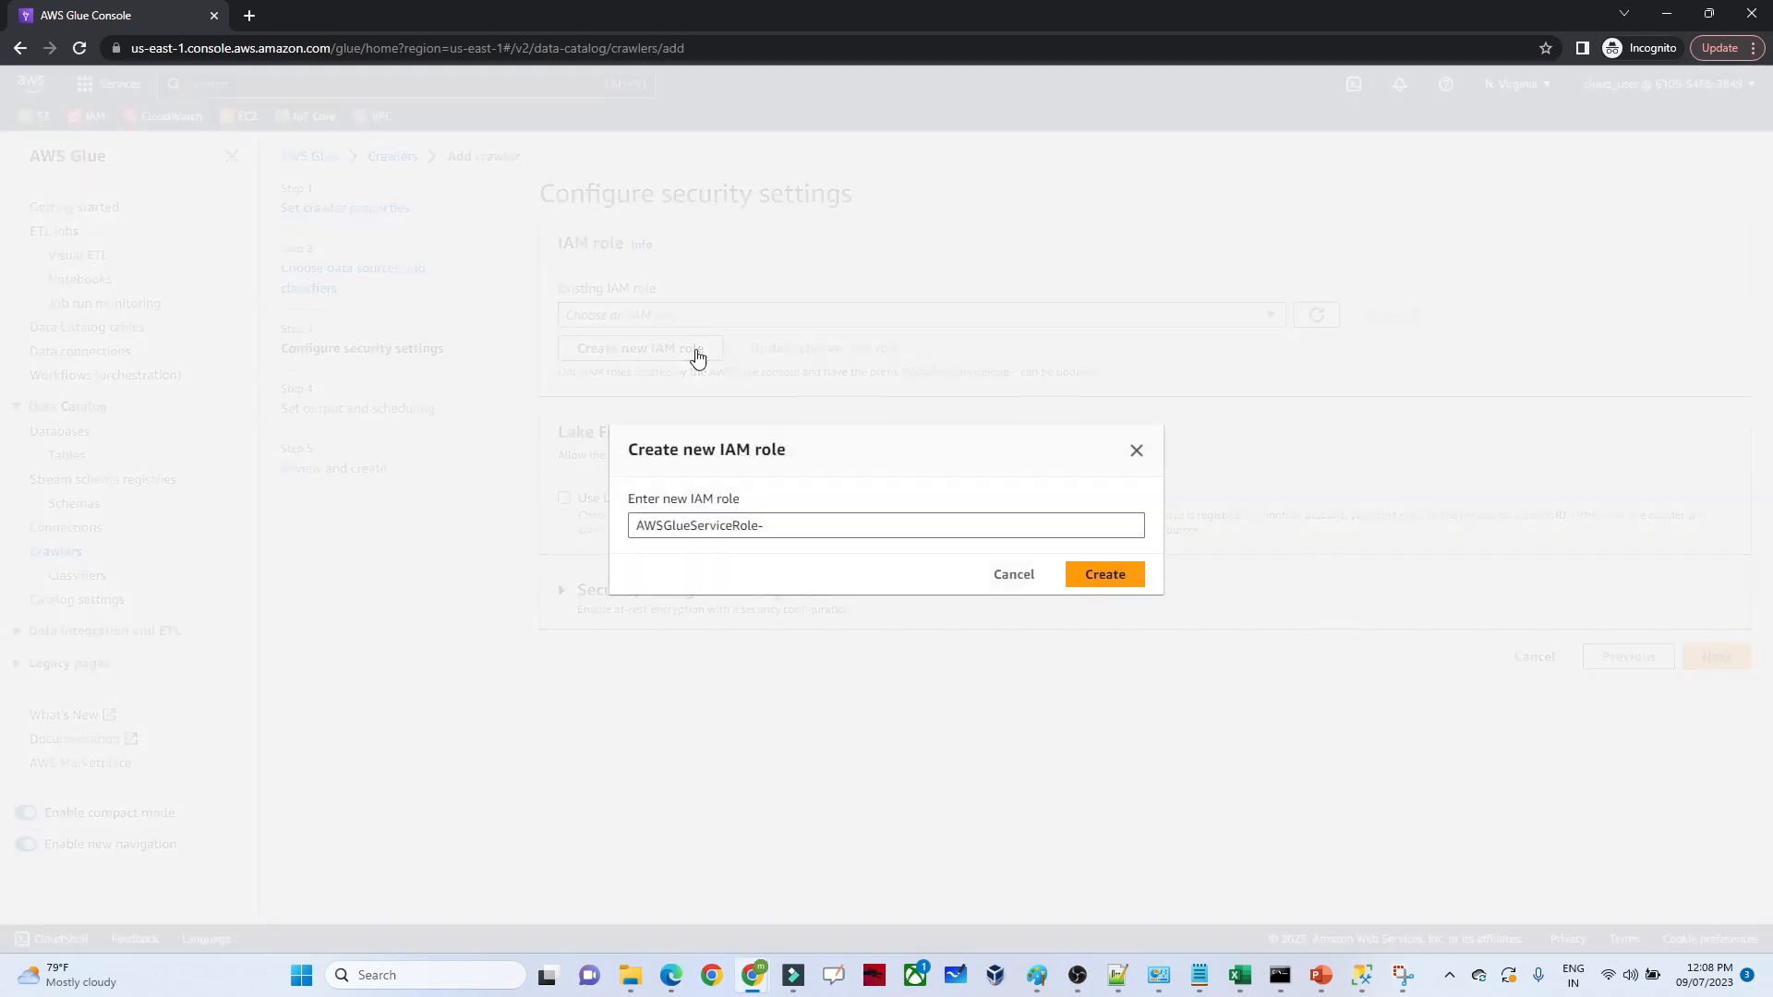
left_click(790, 536)
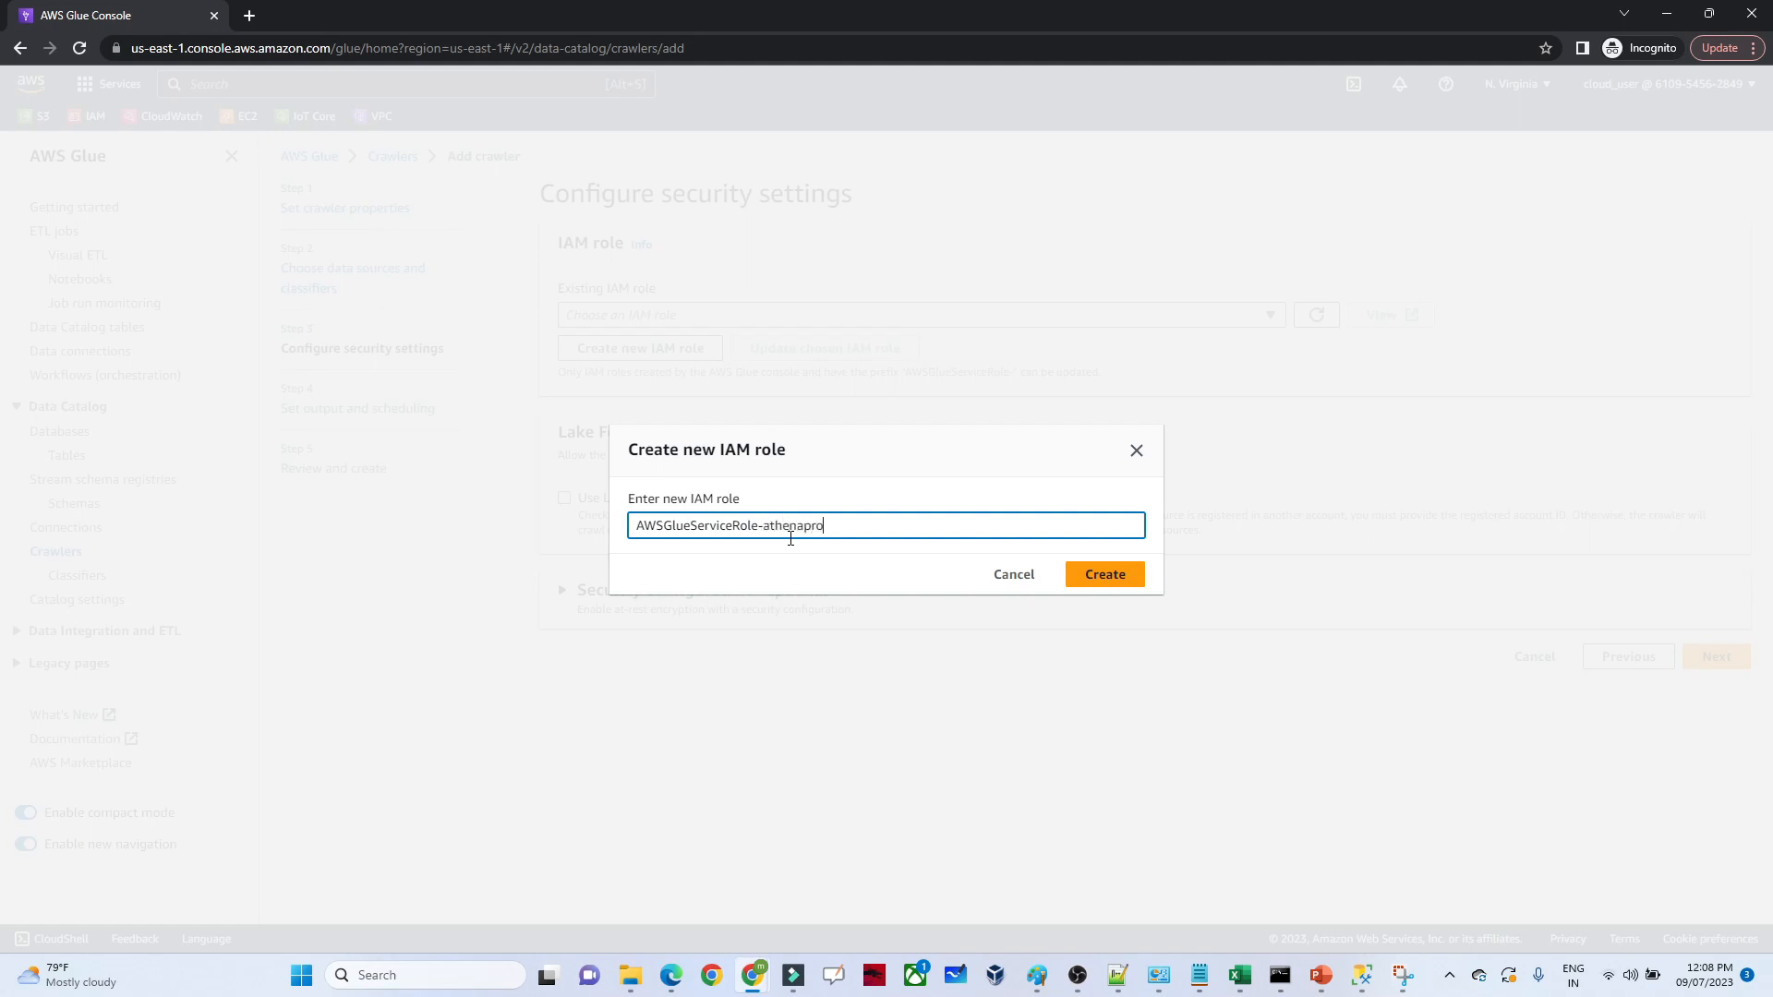
type("athenaproject")
left_click(1103, 578)
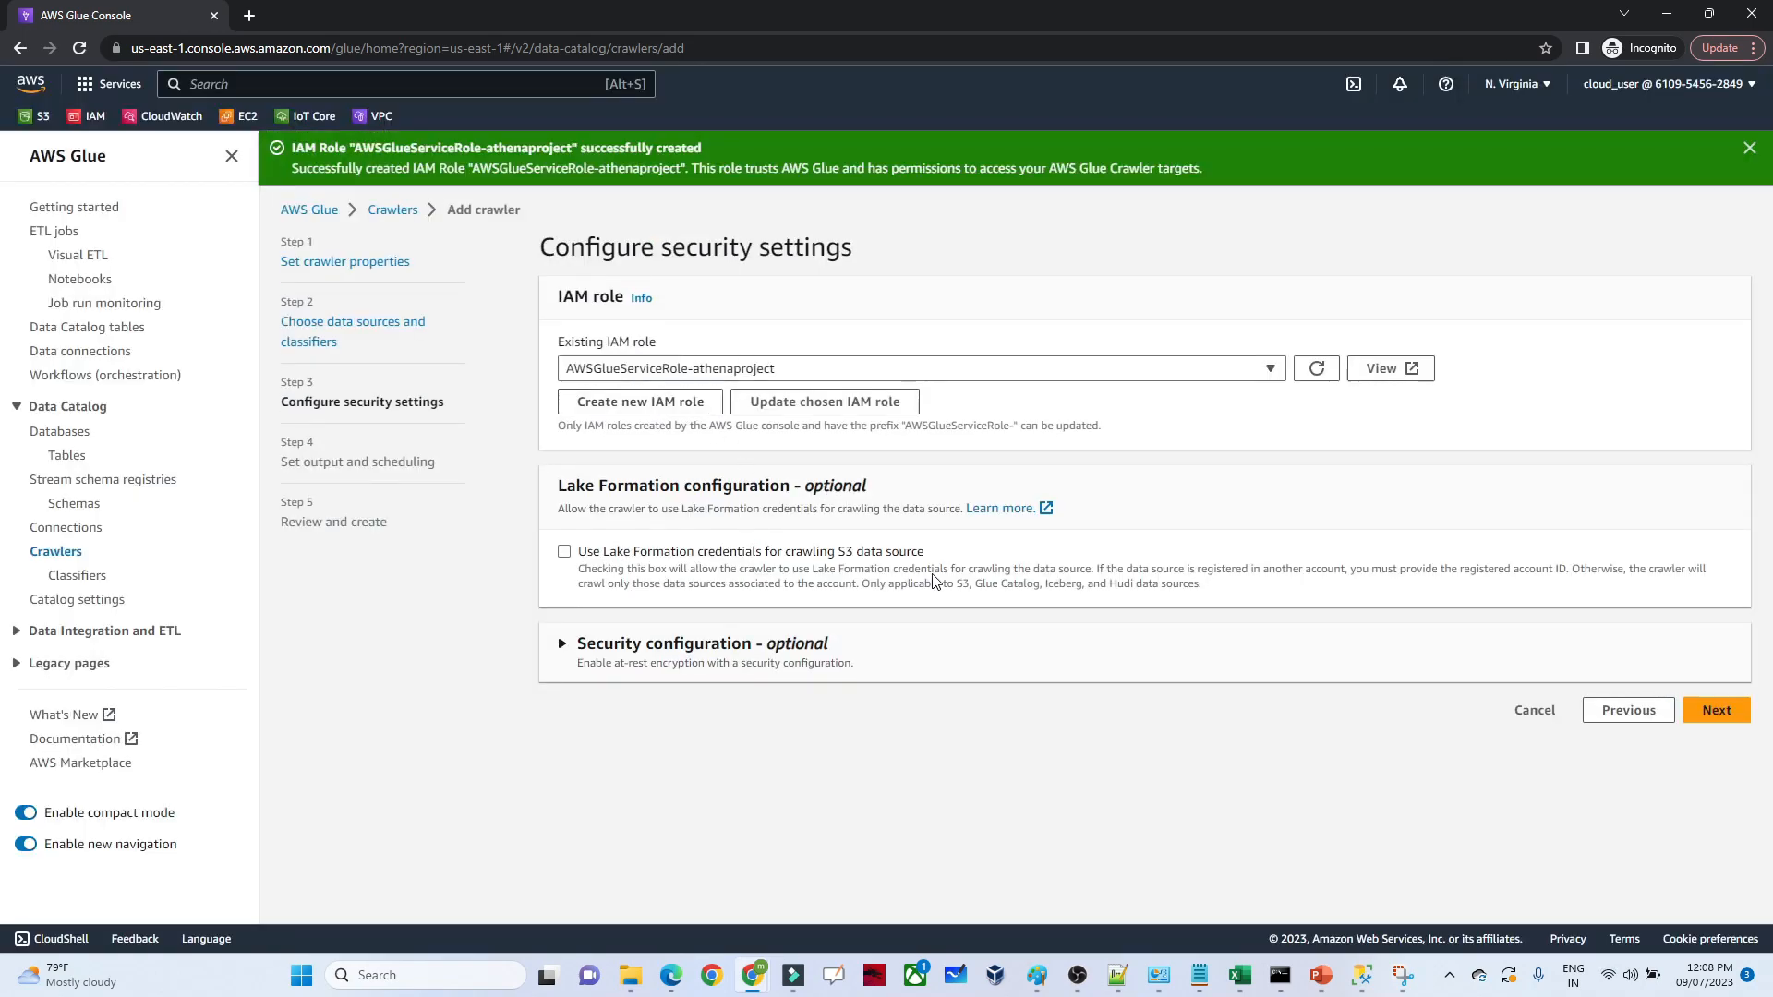
left_click(1718, 713)
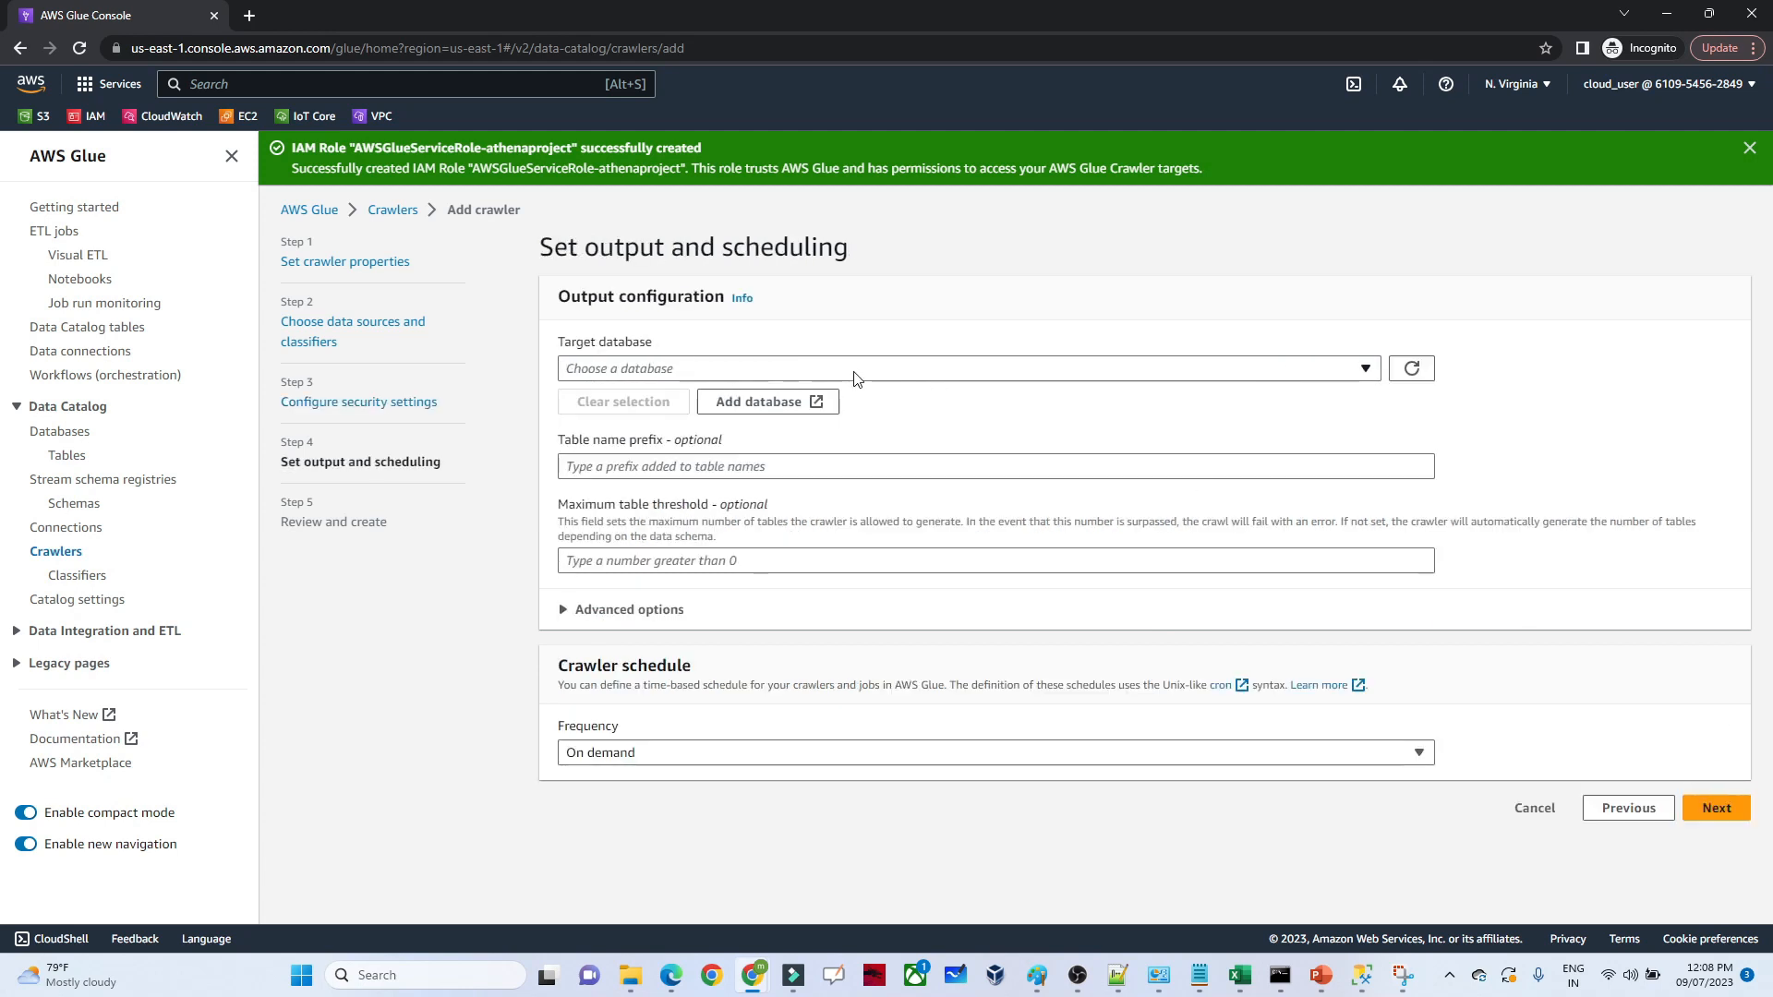
Add a new Glue Data Catalog database named athena for the crawler's output
left_click(748, 403)
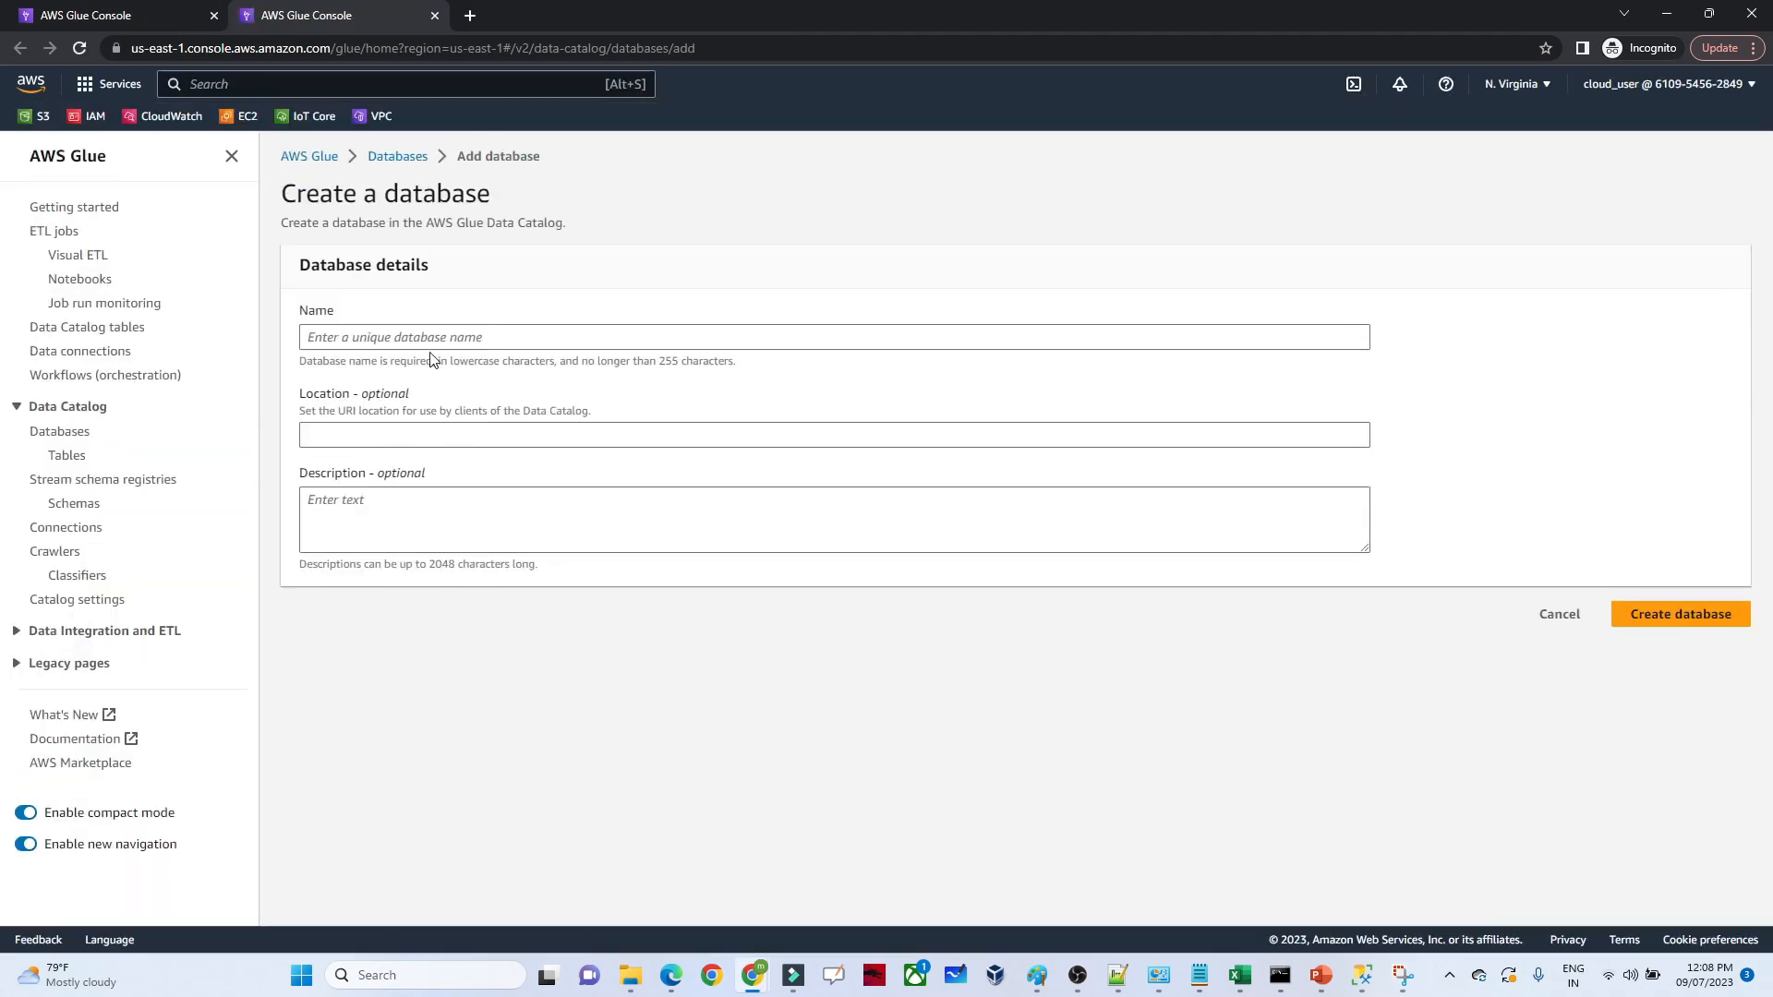
left_click(398, 327)
type("athena")
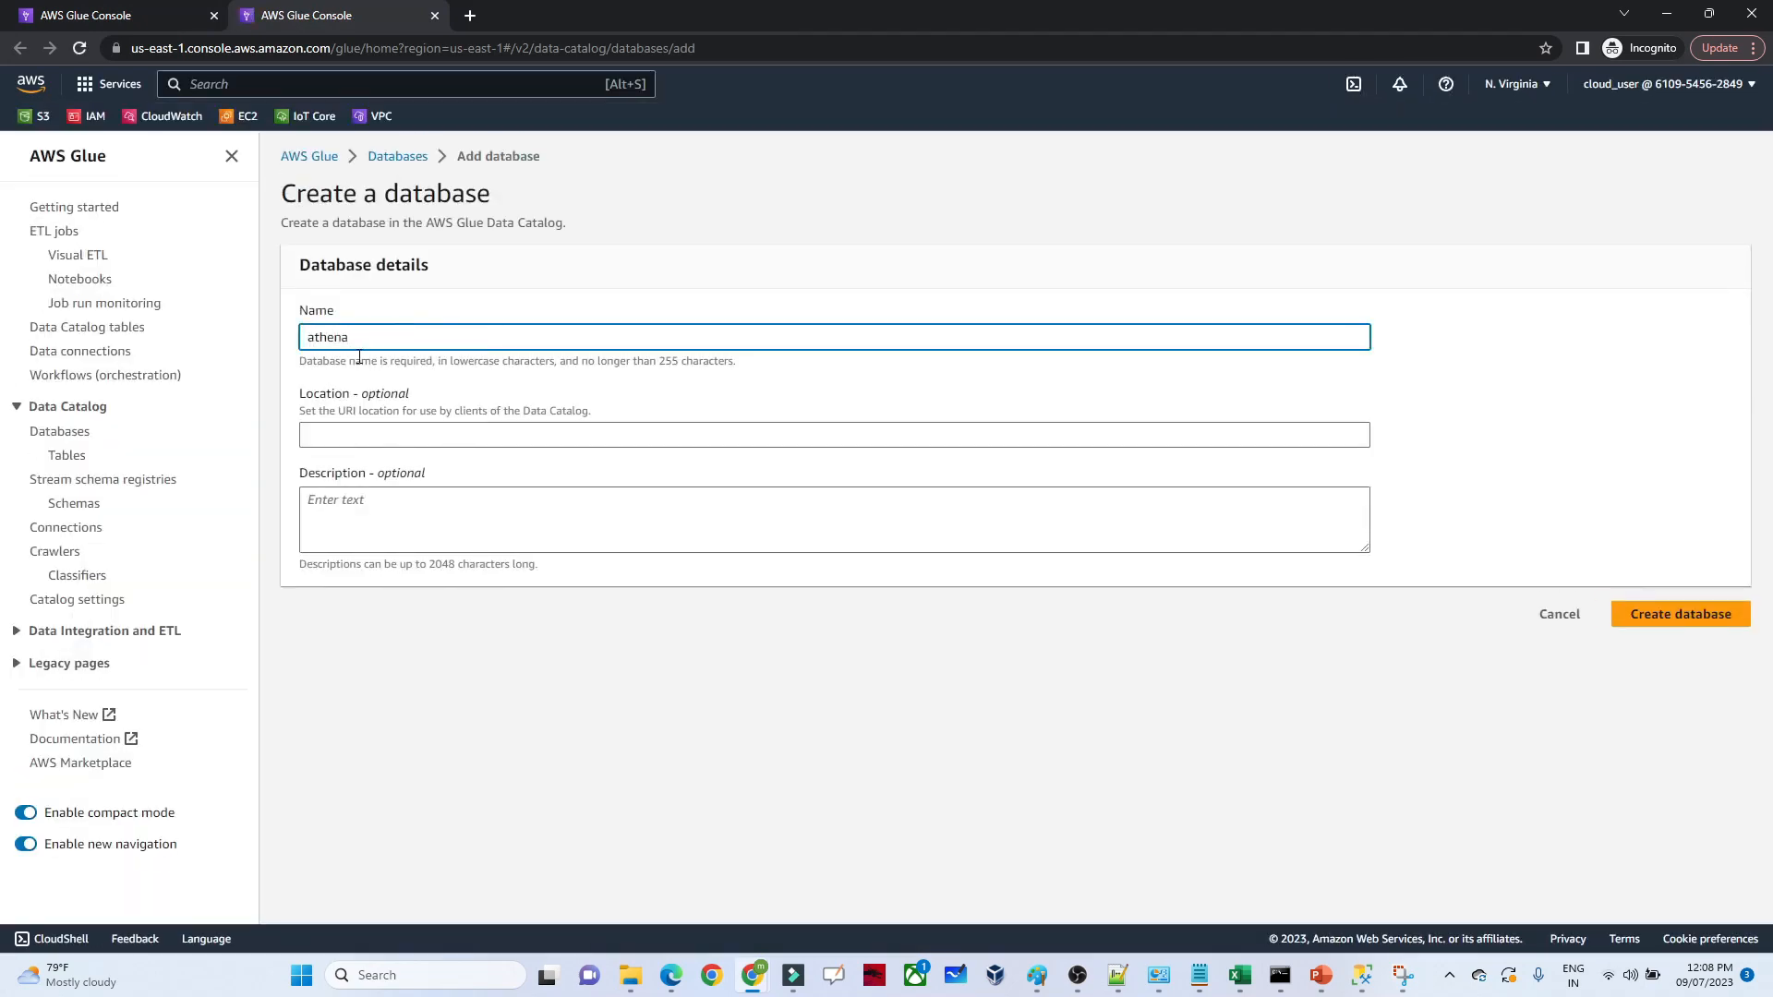
left_click(1667, 618)
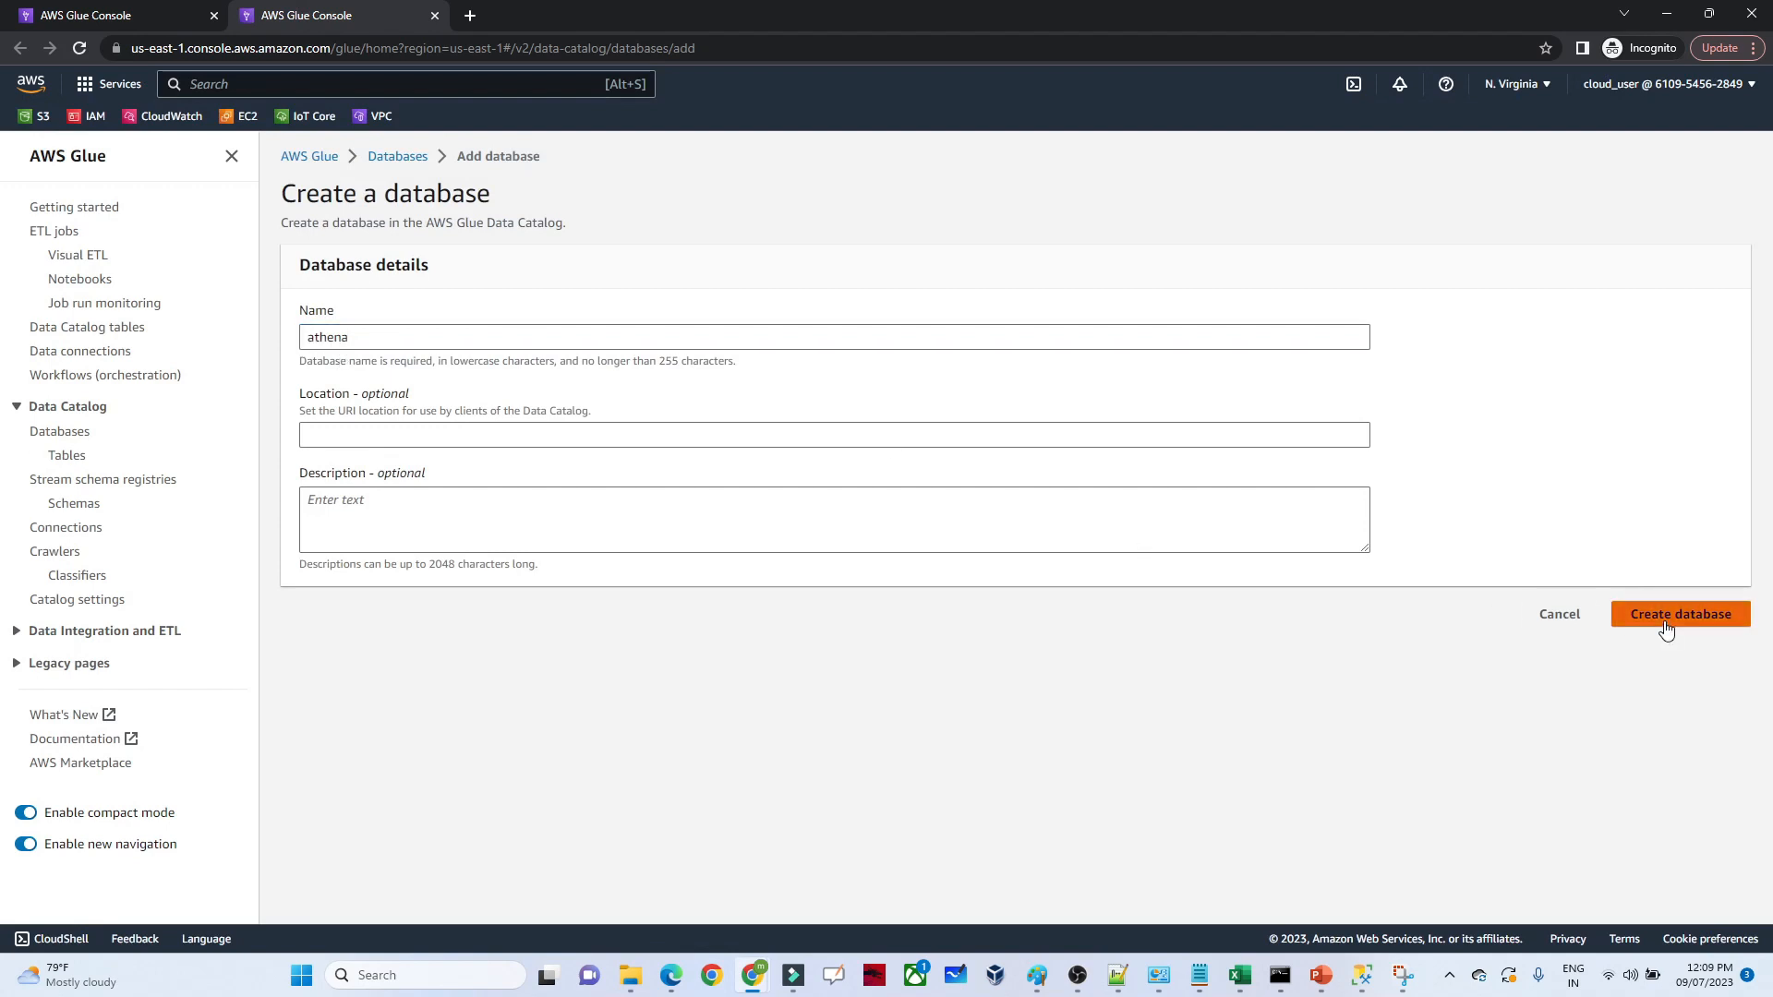
Return to the crawler setup, refresh the available databases and set athena as the target database
left_click(73, 13)
left_click(685, 369)
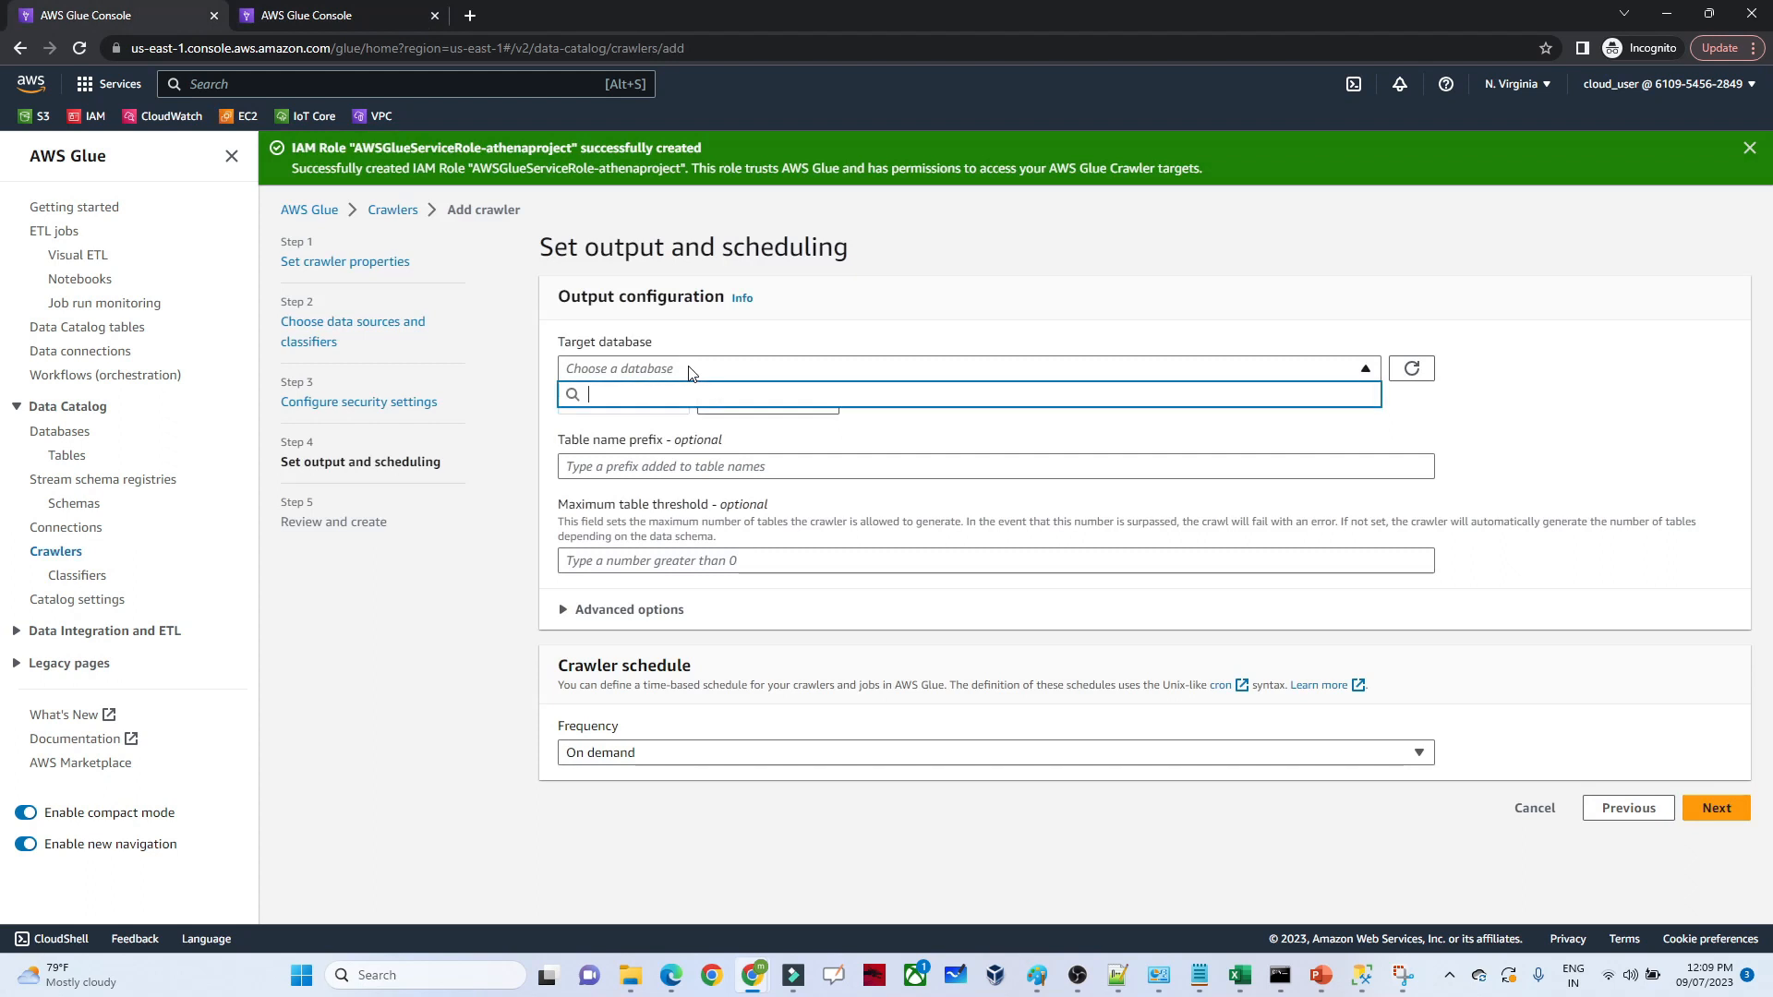
left_click(1428, 370)
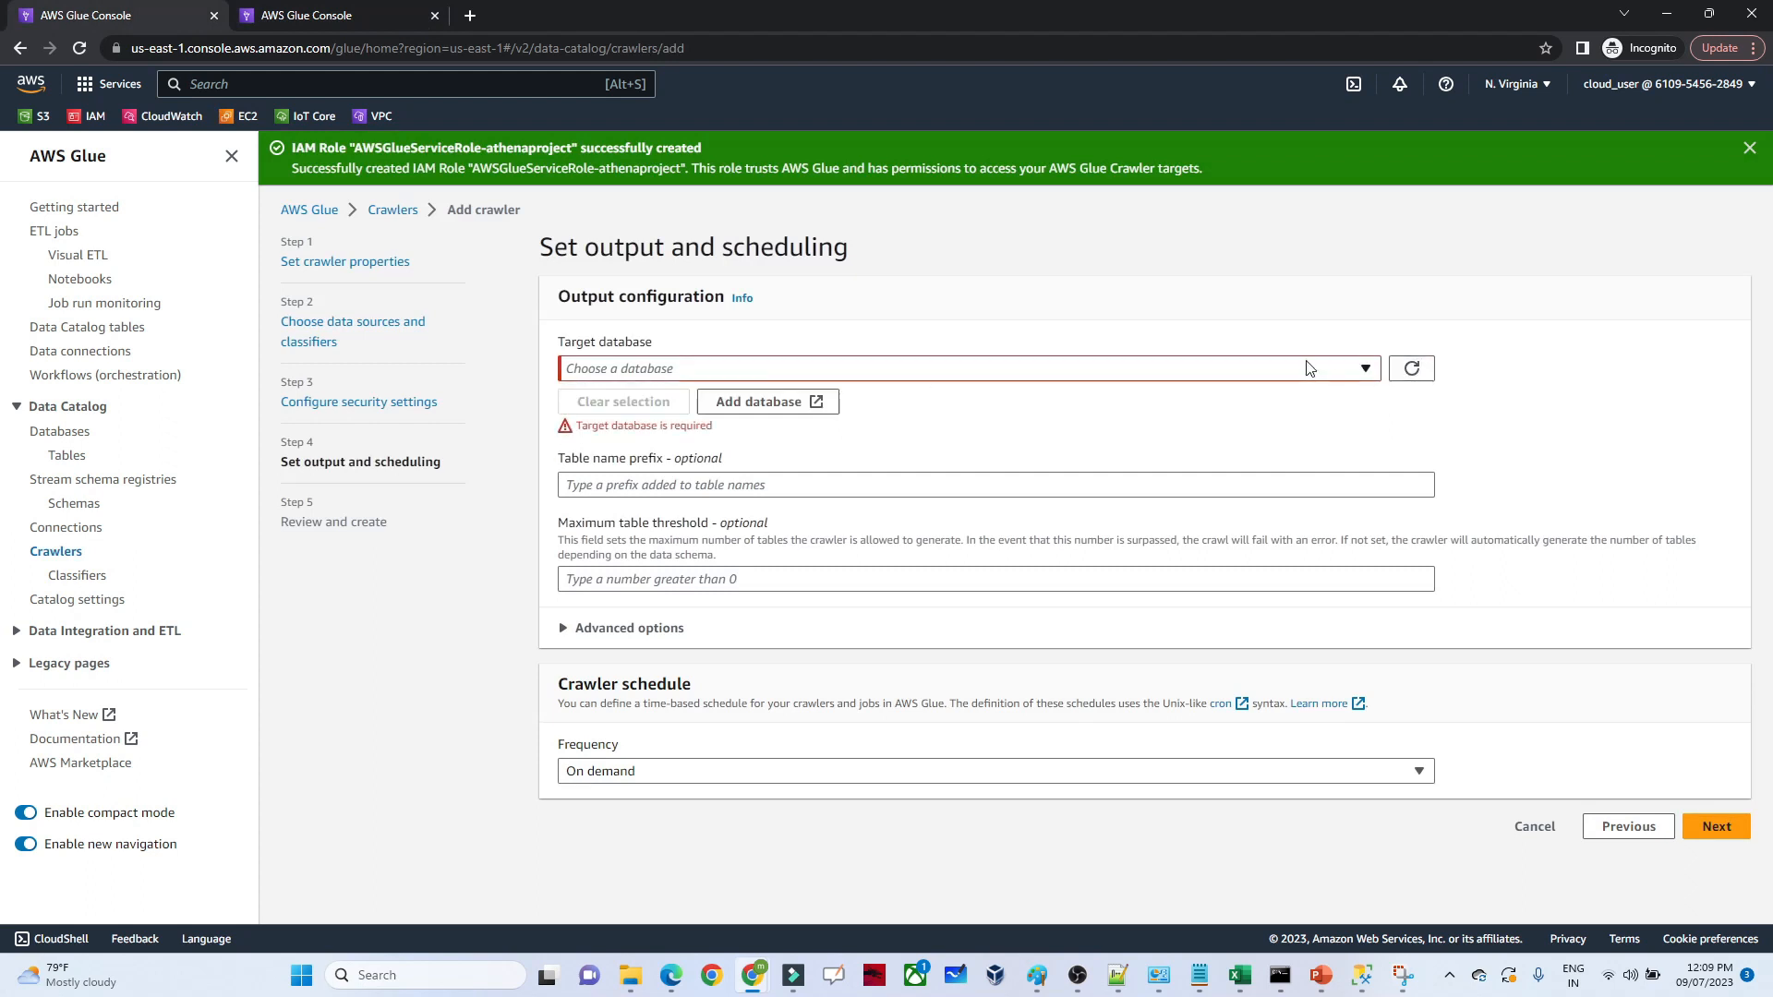
left_click(1369, 370)
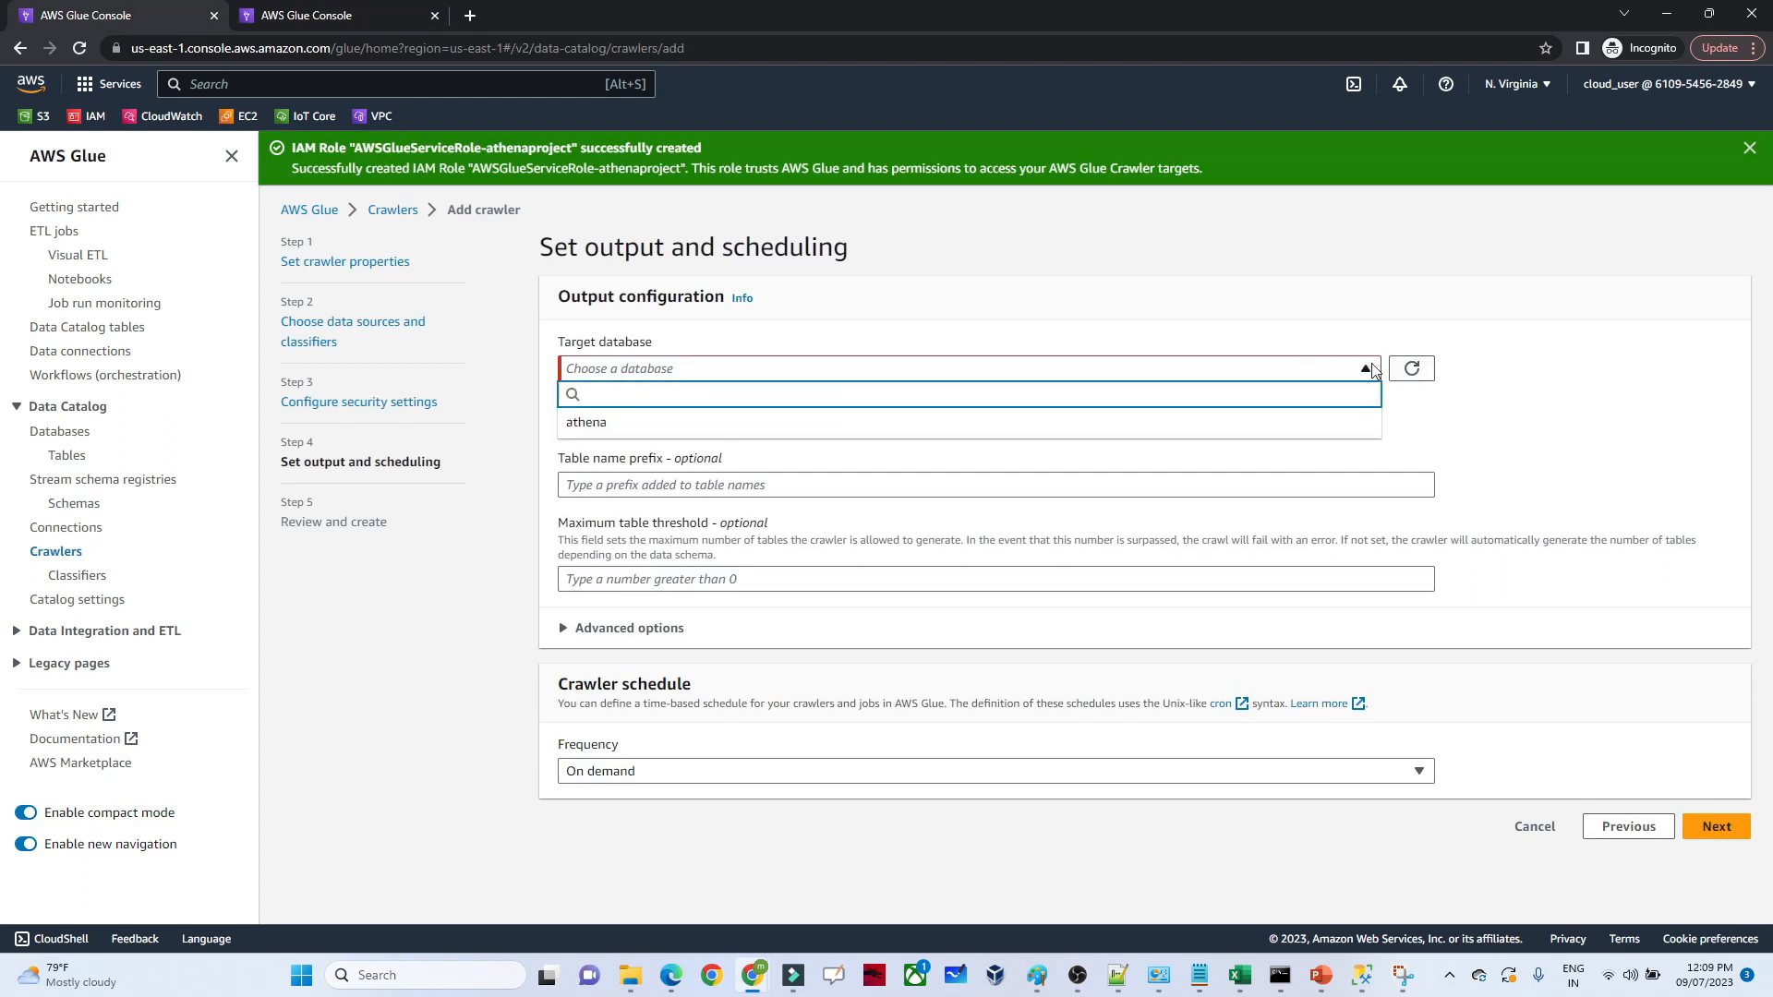
left_click(1187, 423)
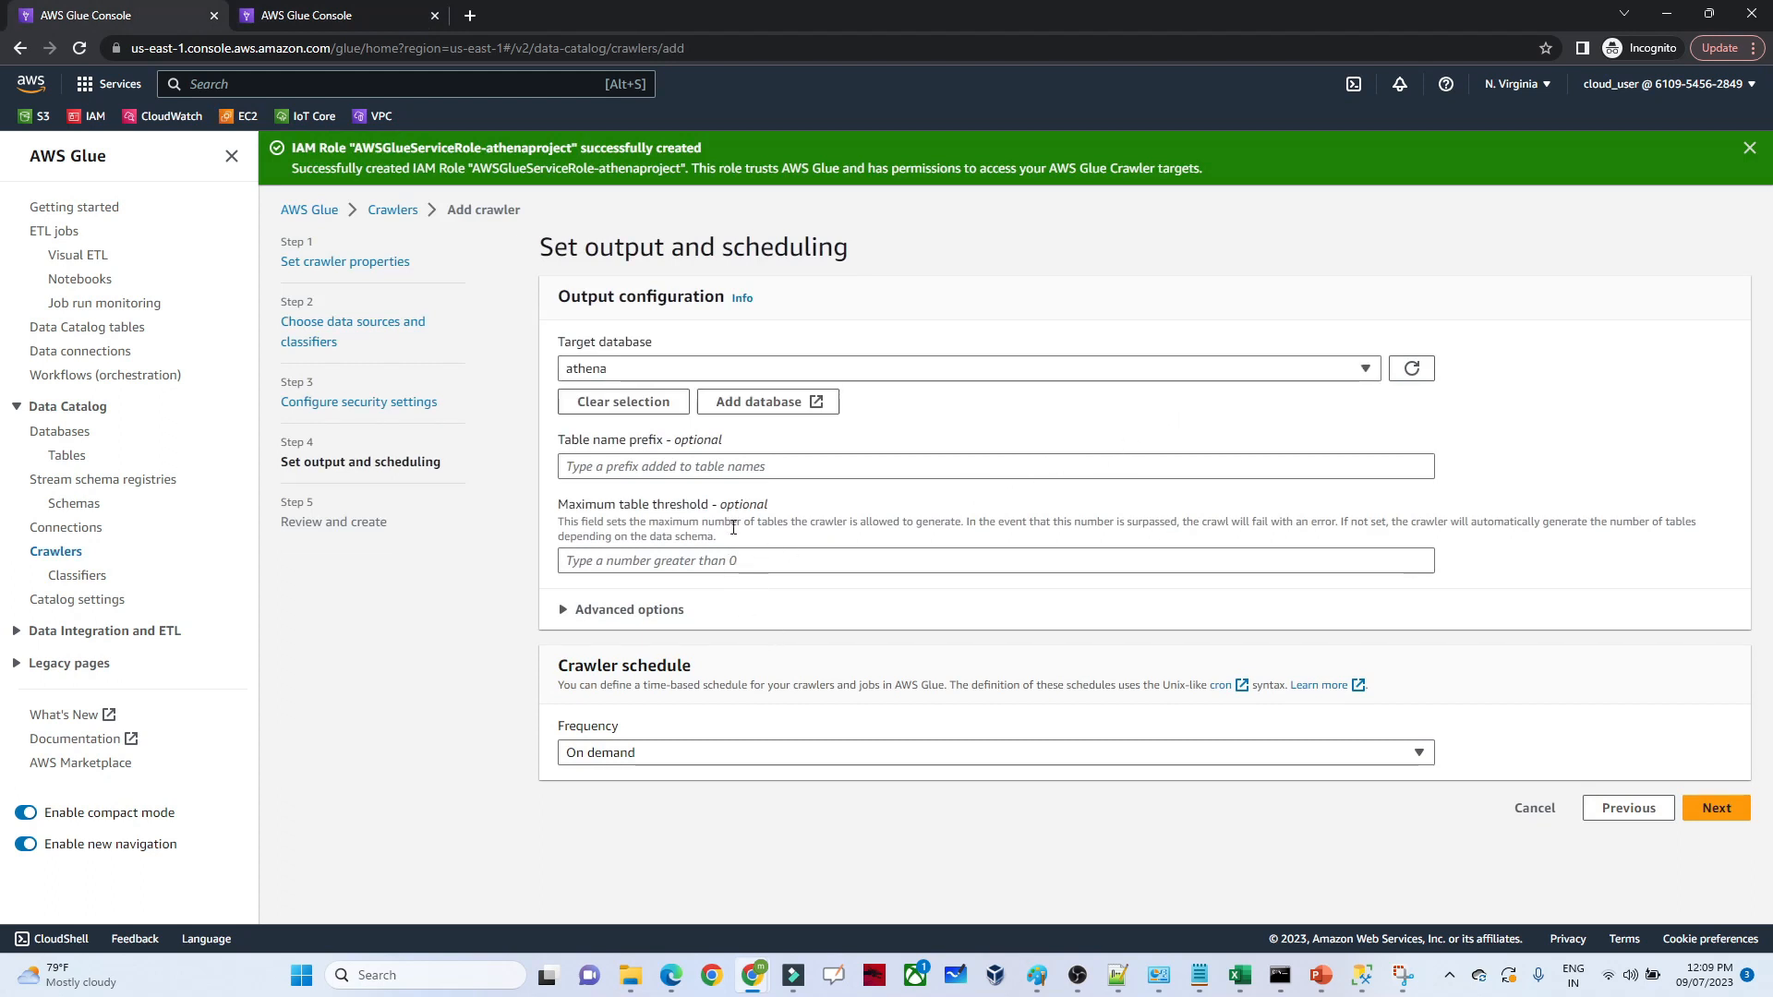
Keep the crawler's frequency on demand, continue to the review and create the crawler
left_click(695, 763)
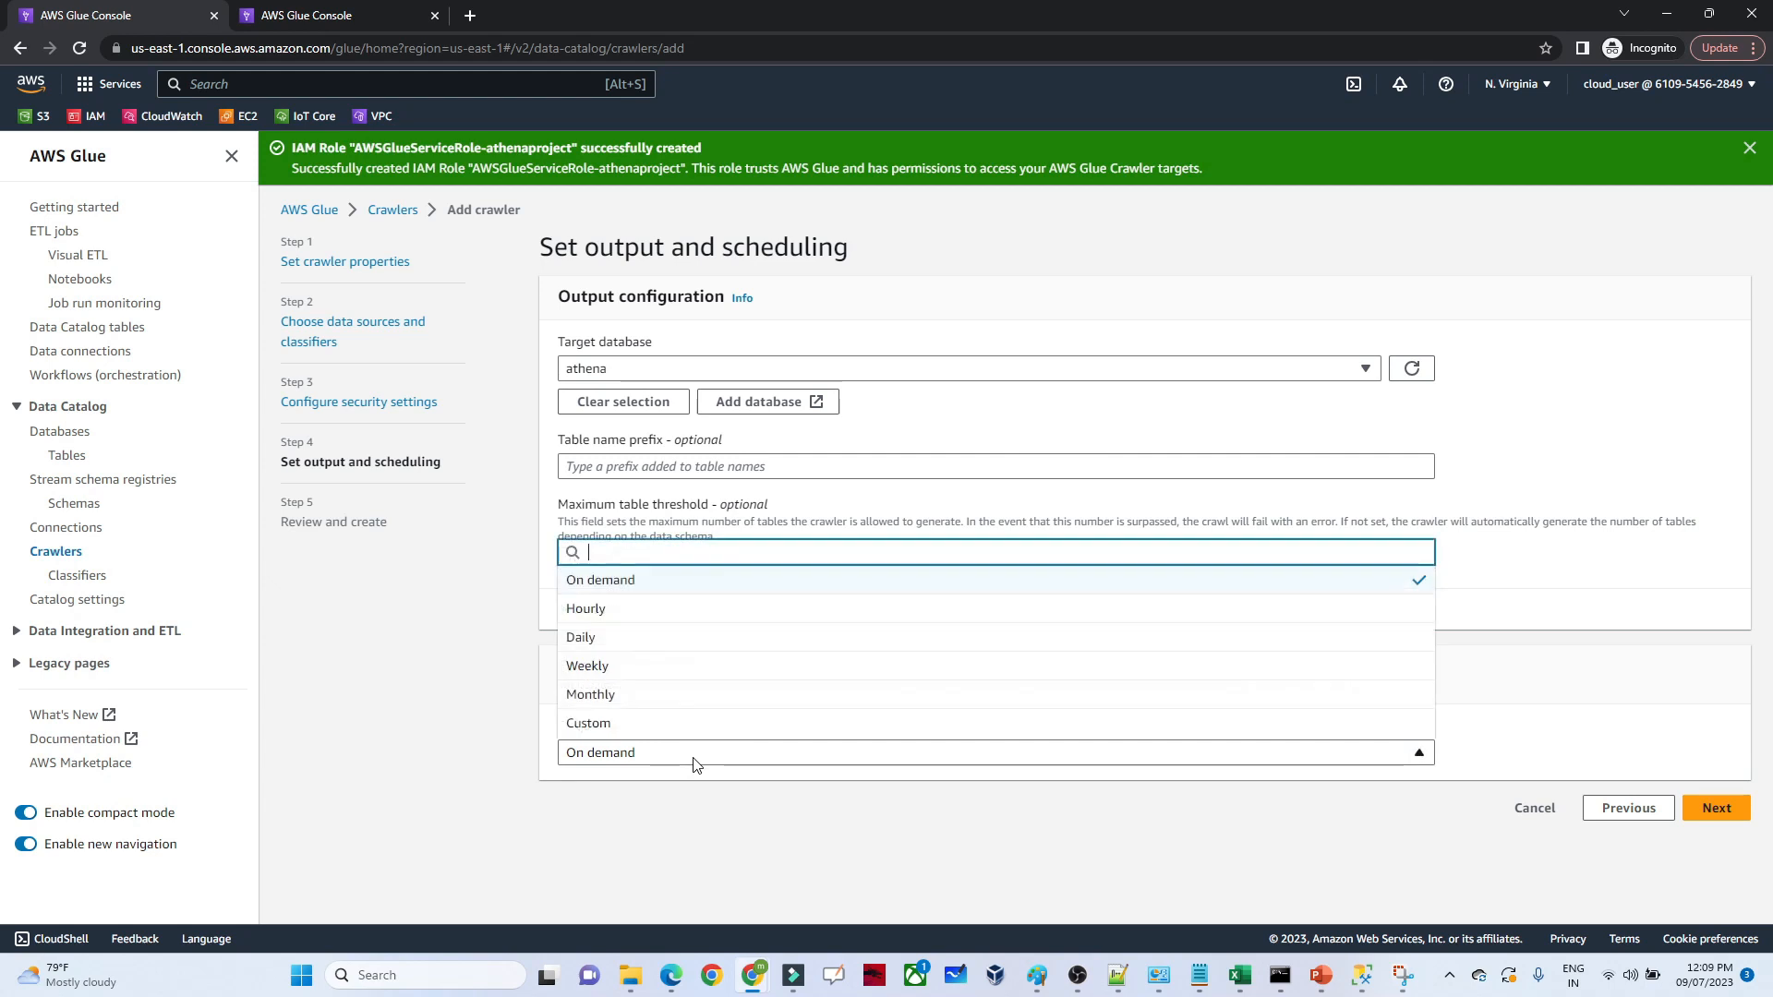
left_click(611, 581)
left_click(1717, 807)
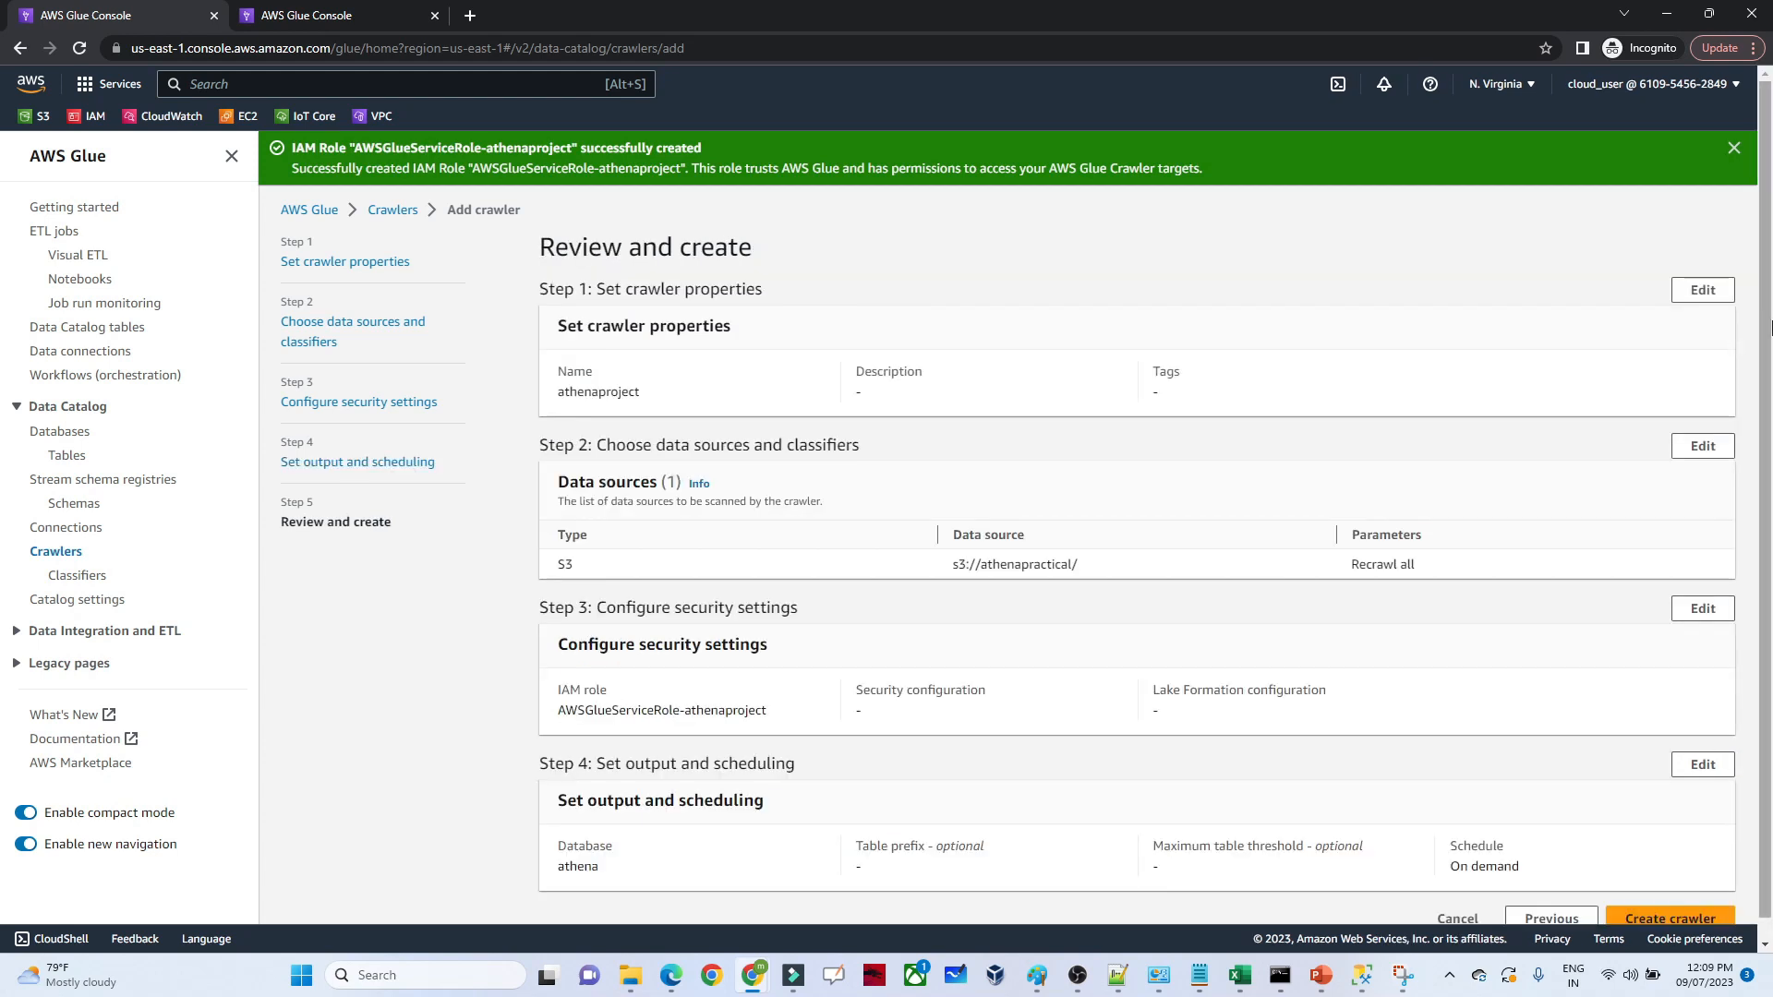
scroll(1768, 580, "down", 1)
left_click(1651, 906)
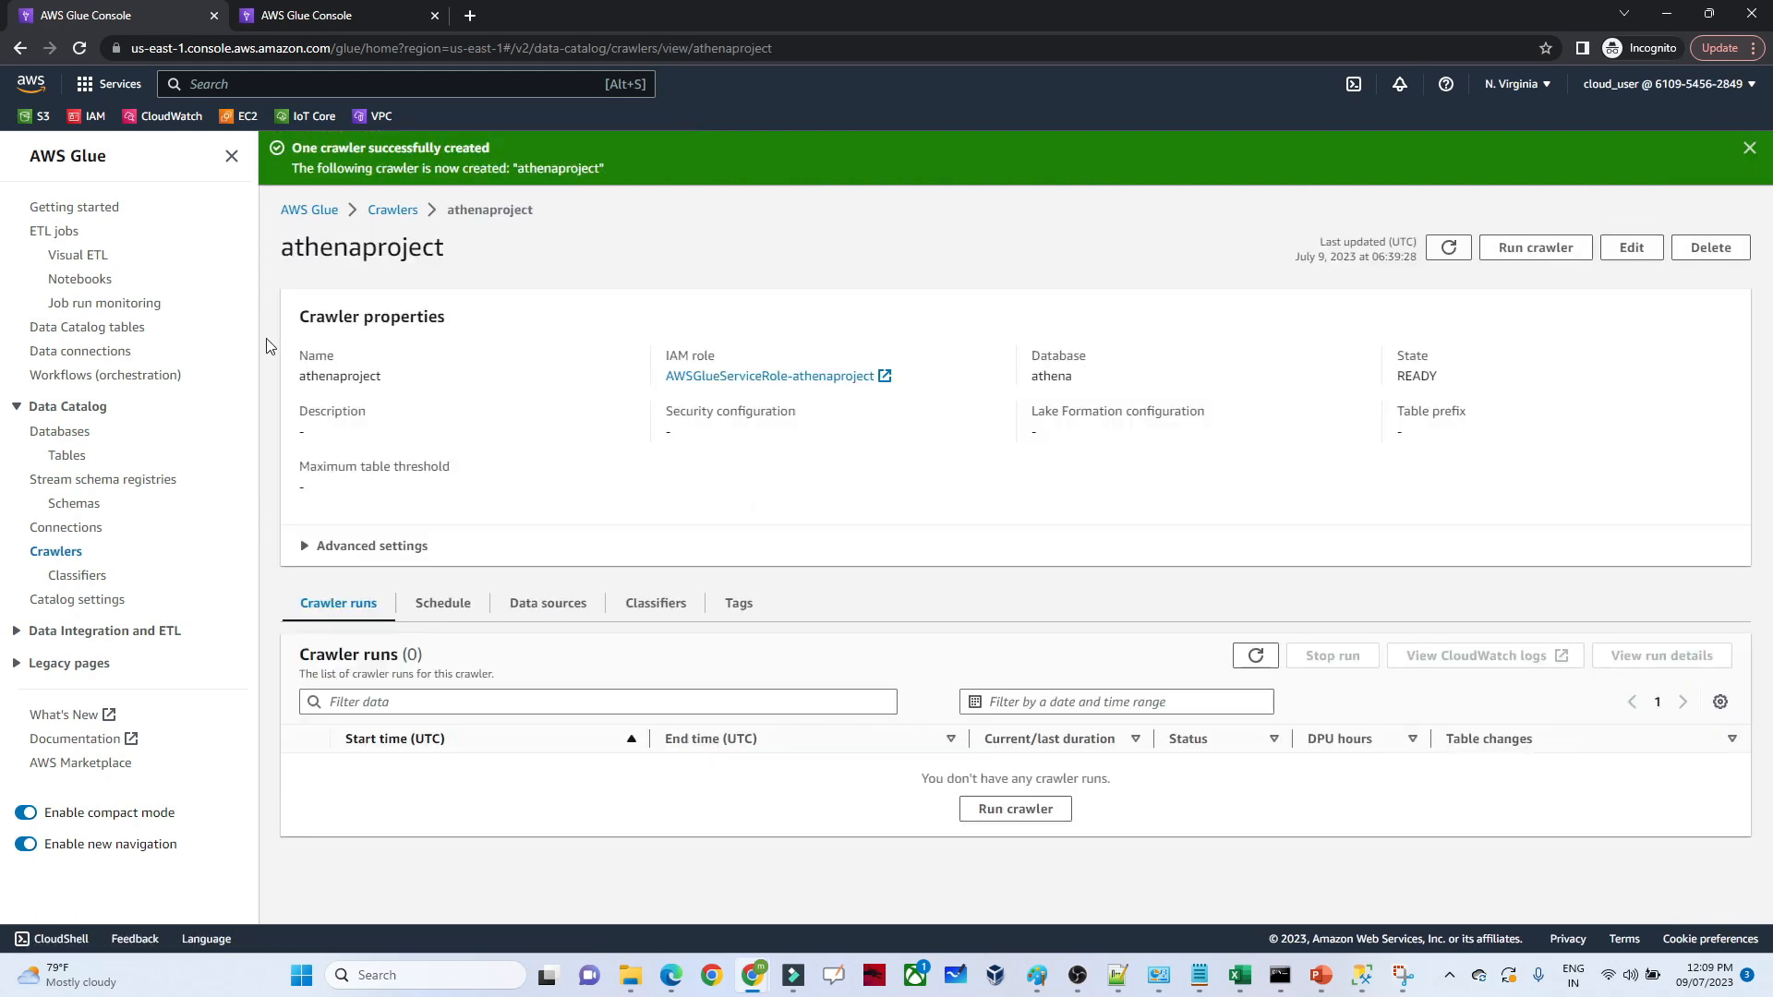
Run the athenaproject crawler from the refreshed crawlers list and refresh its status
left_click(56, 553)
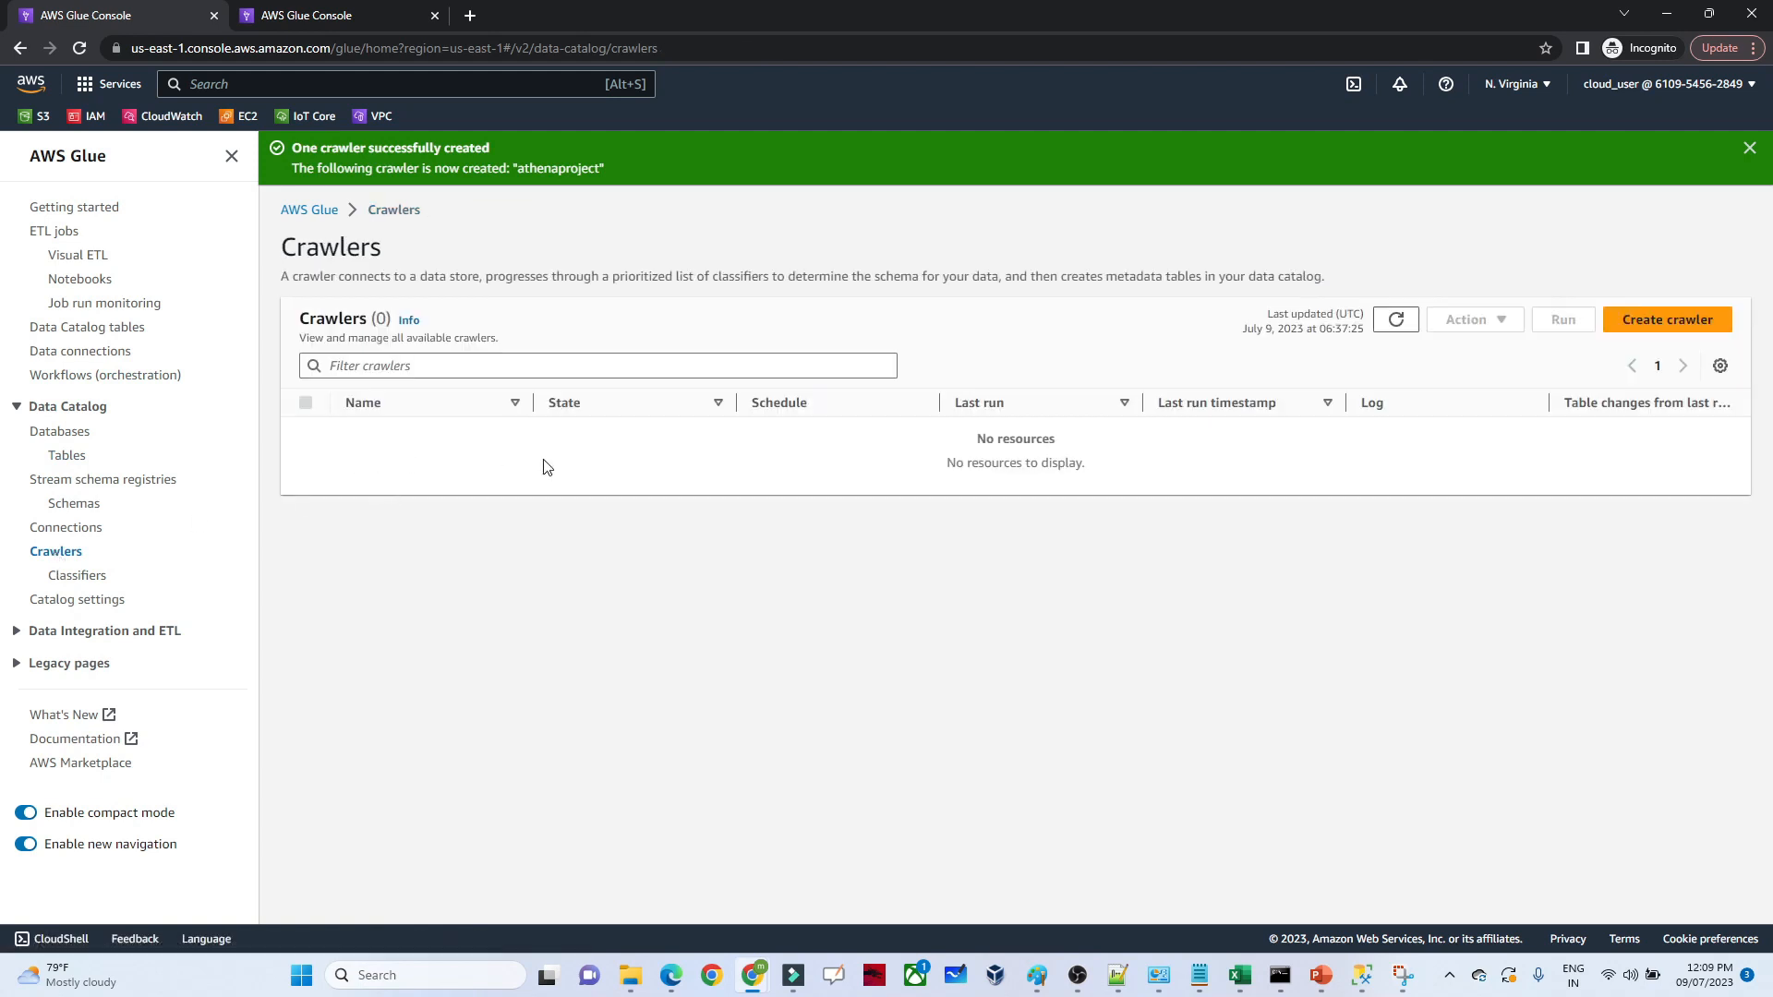
left_click(1395, 319)
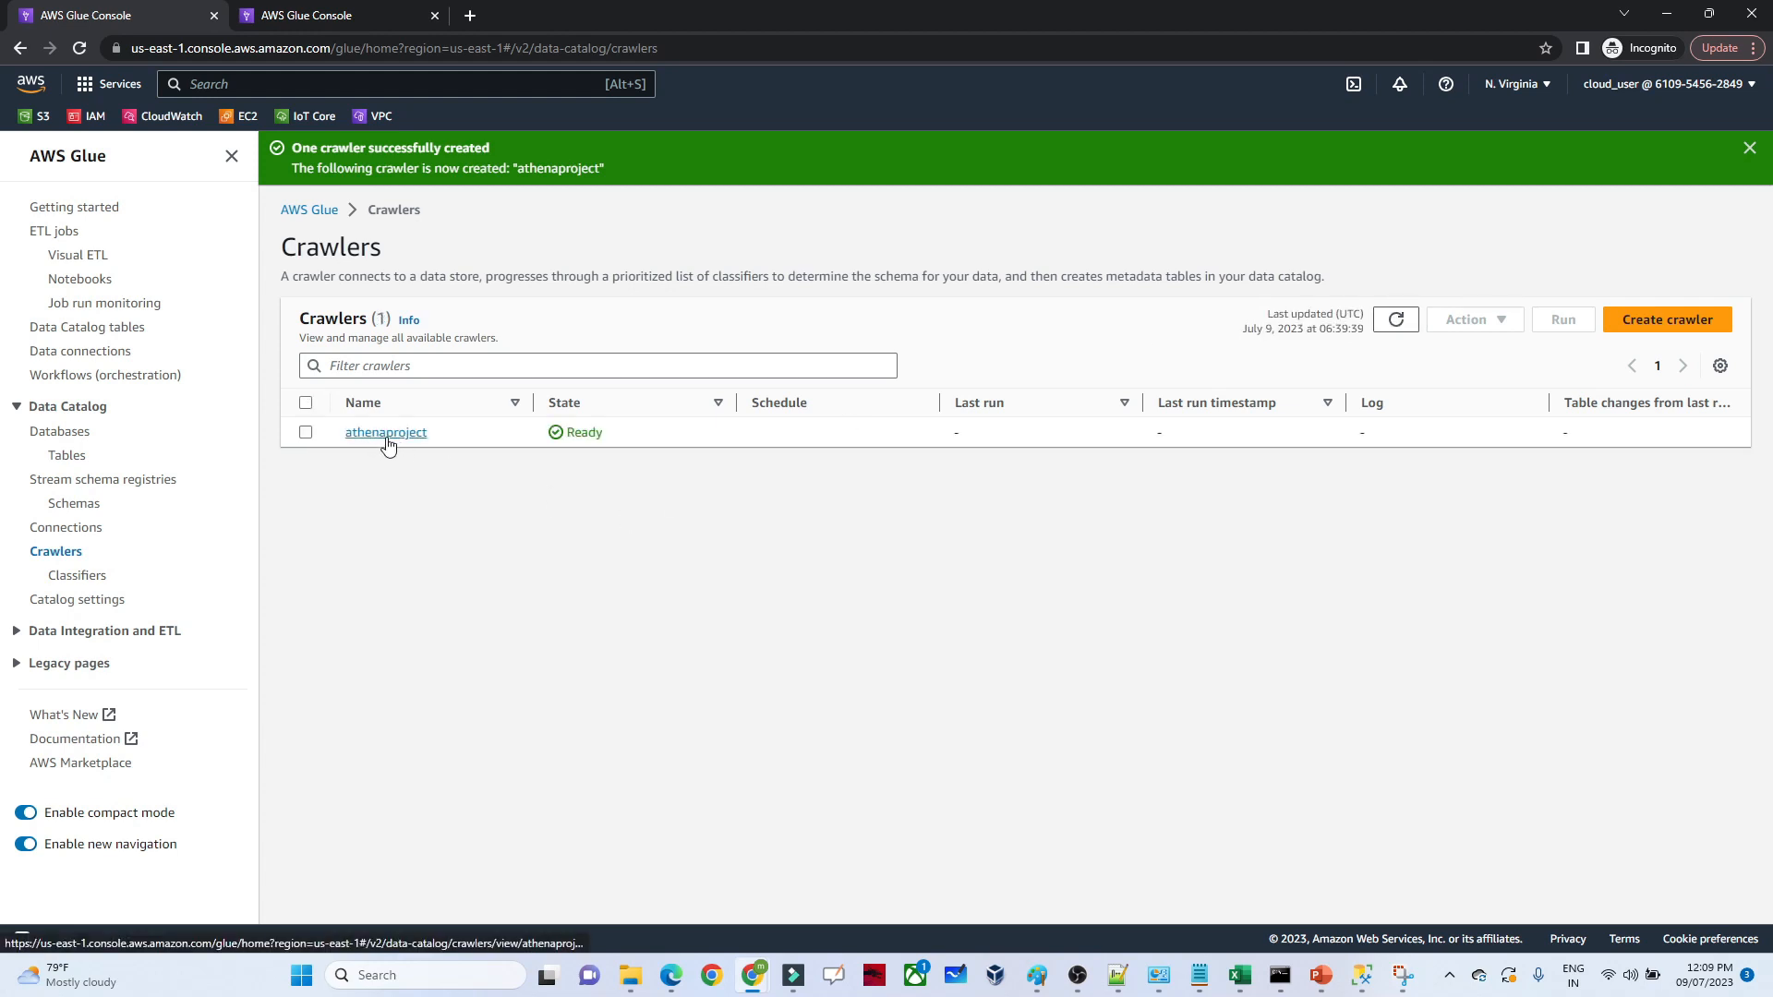
left_click(305, 434)
left_click(1567, 323)
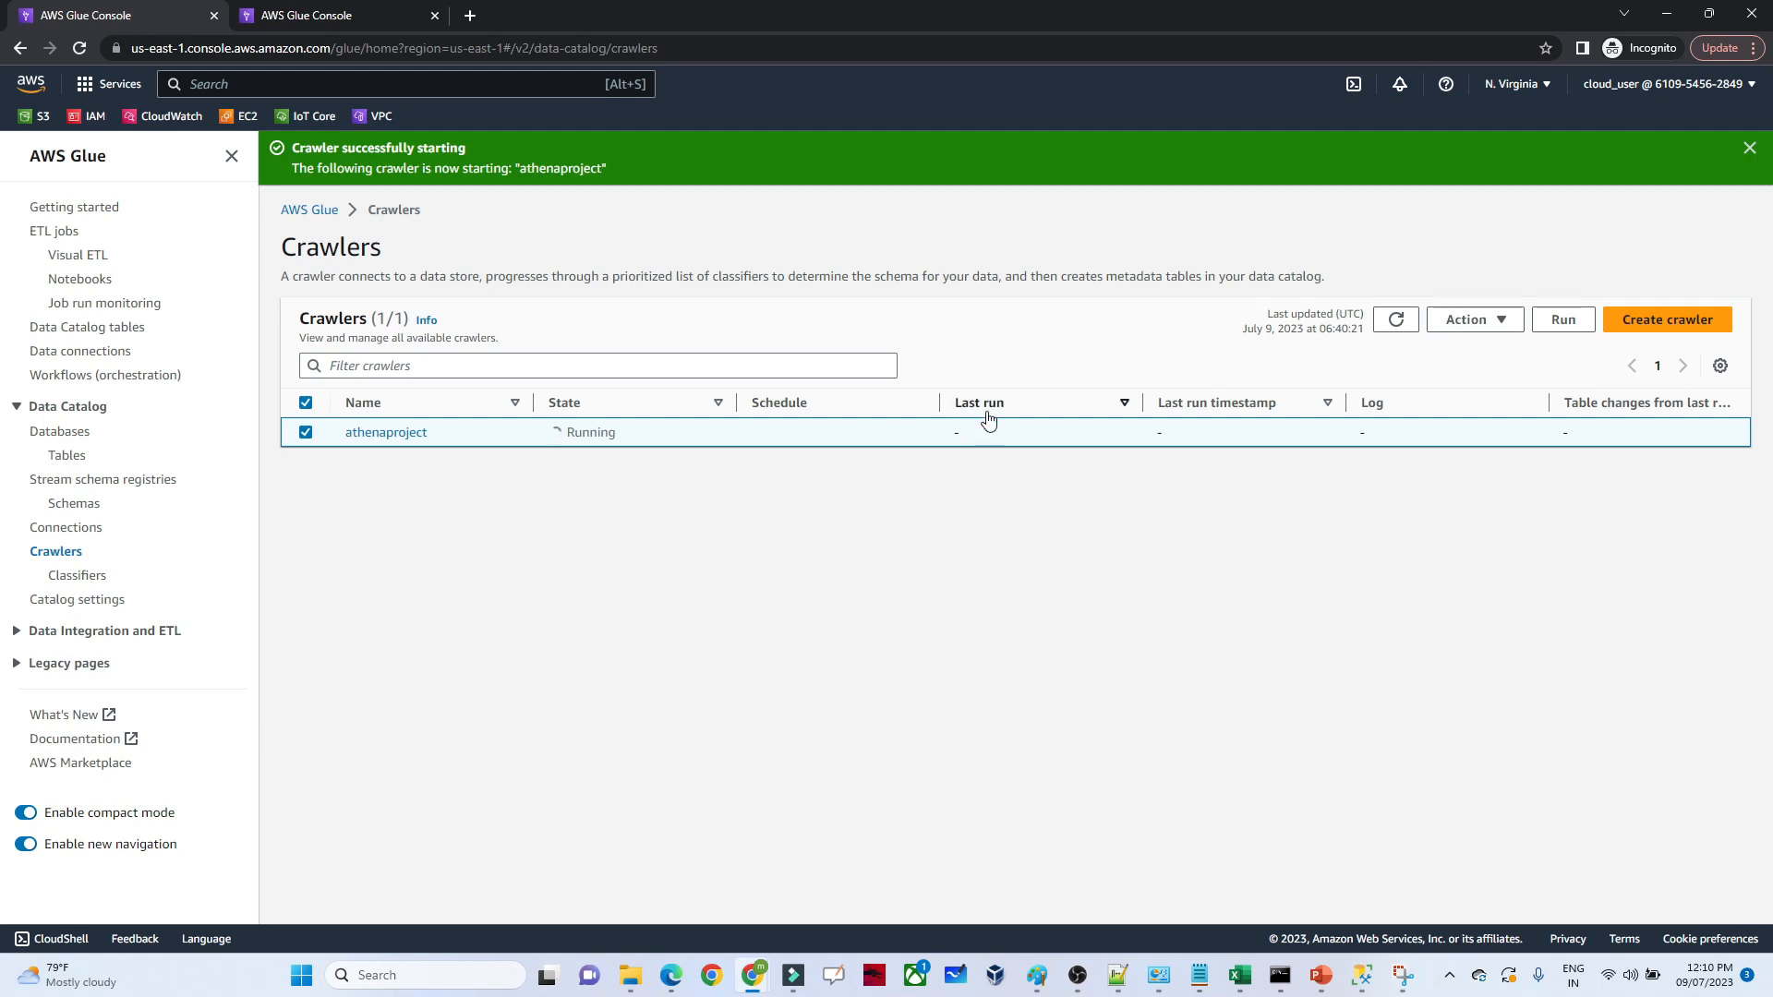
left_click(1398, 320)
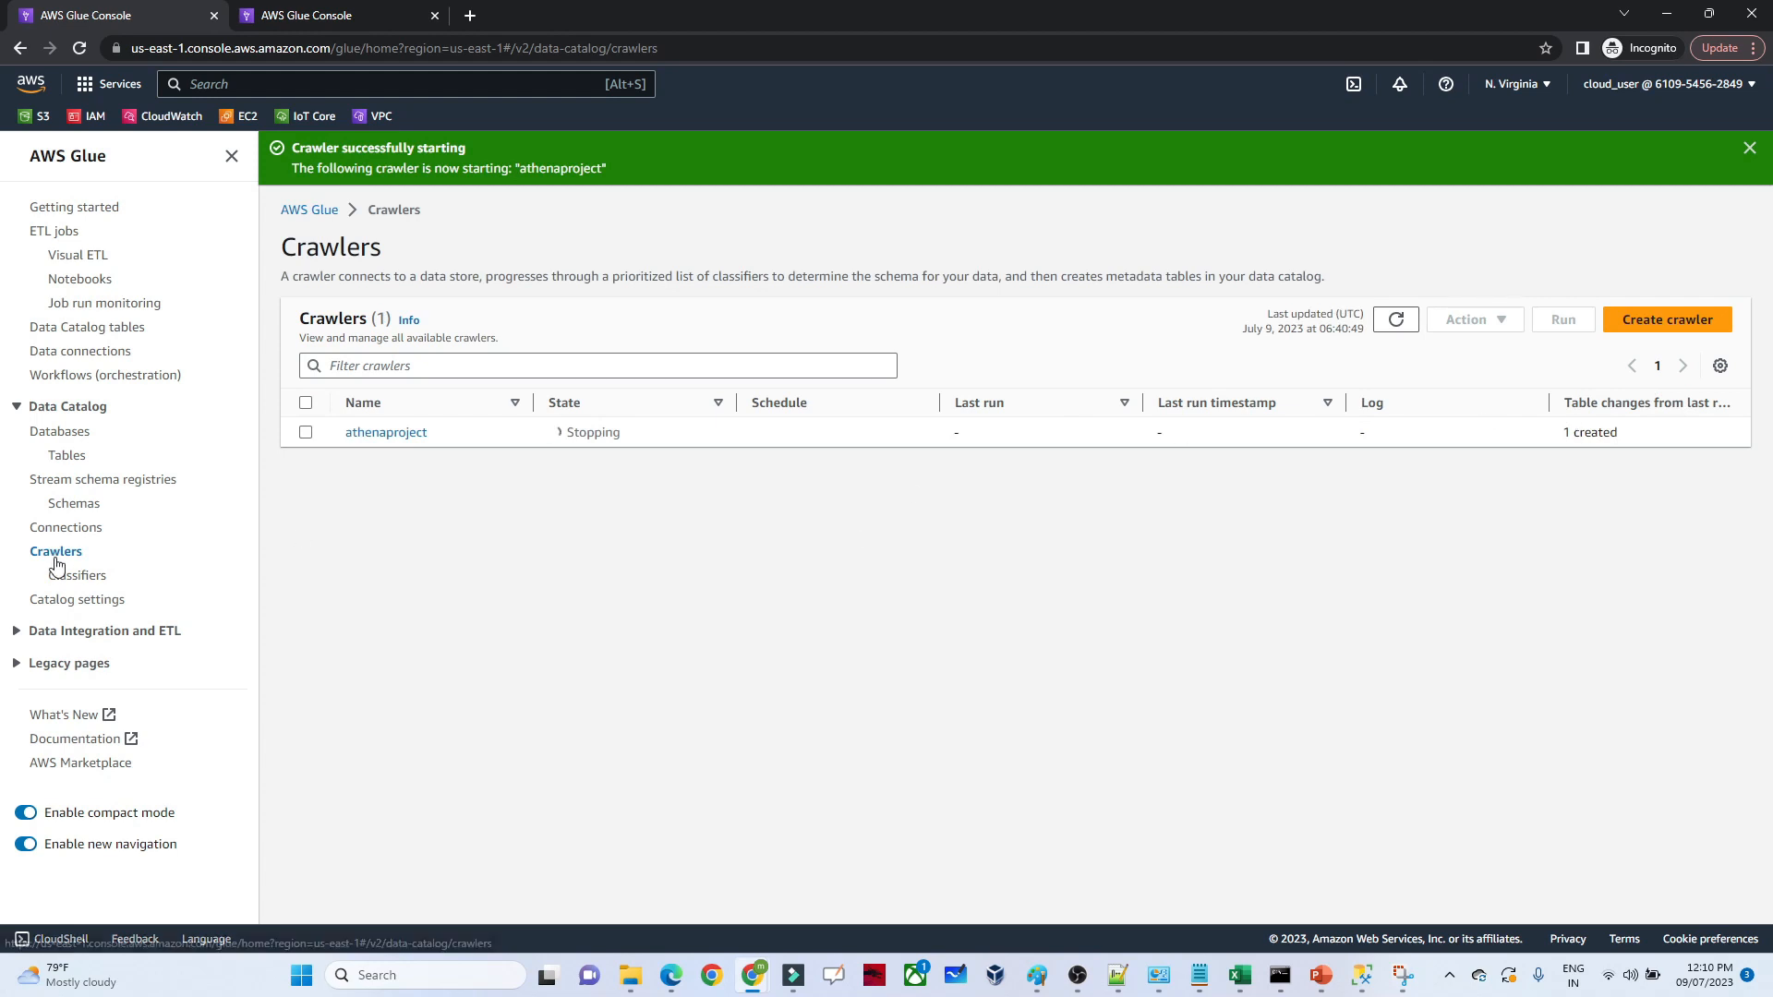
Refresh the Data Catalog tables, open the athenapractical table and examine its details and schema
left_click(67, 456)
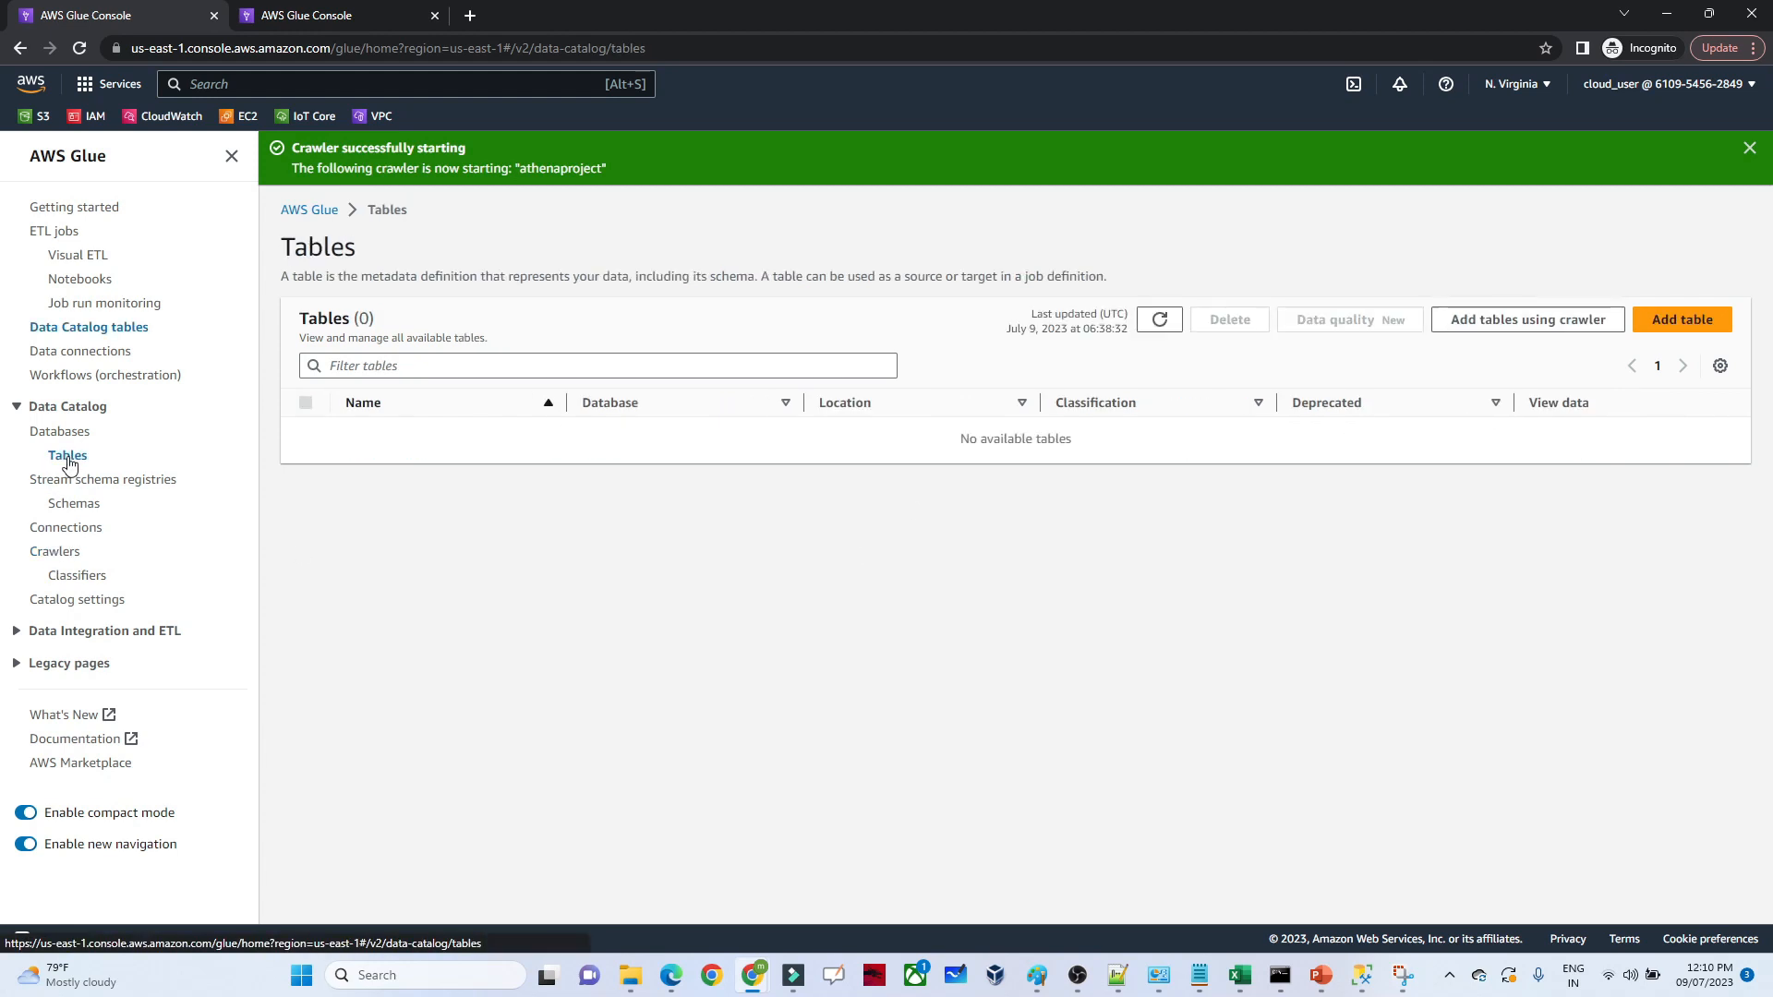
left_click(1160, 320)
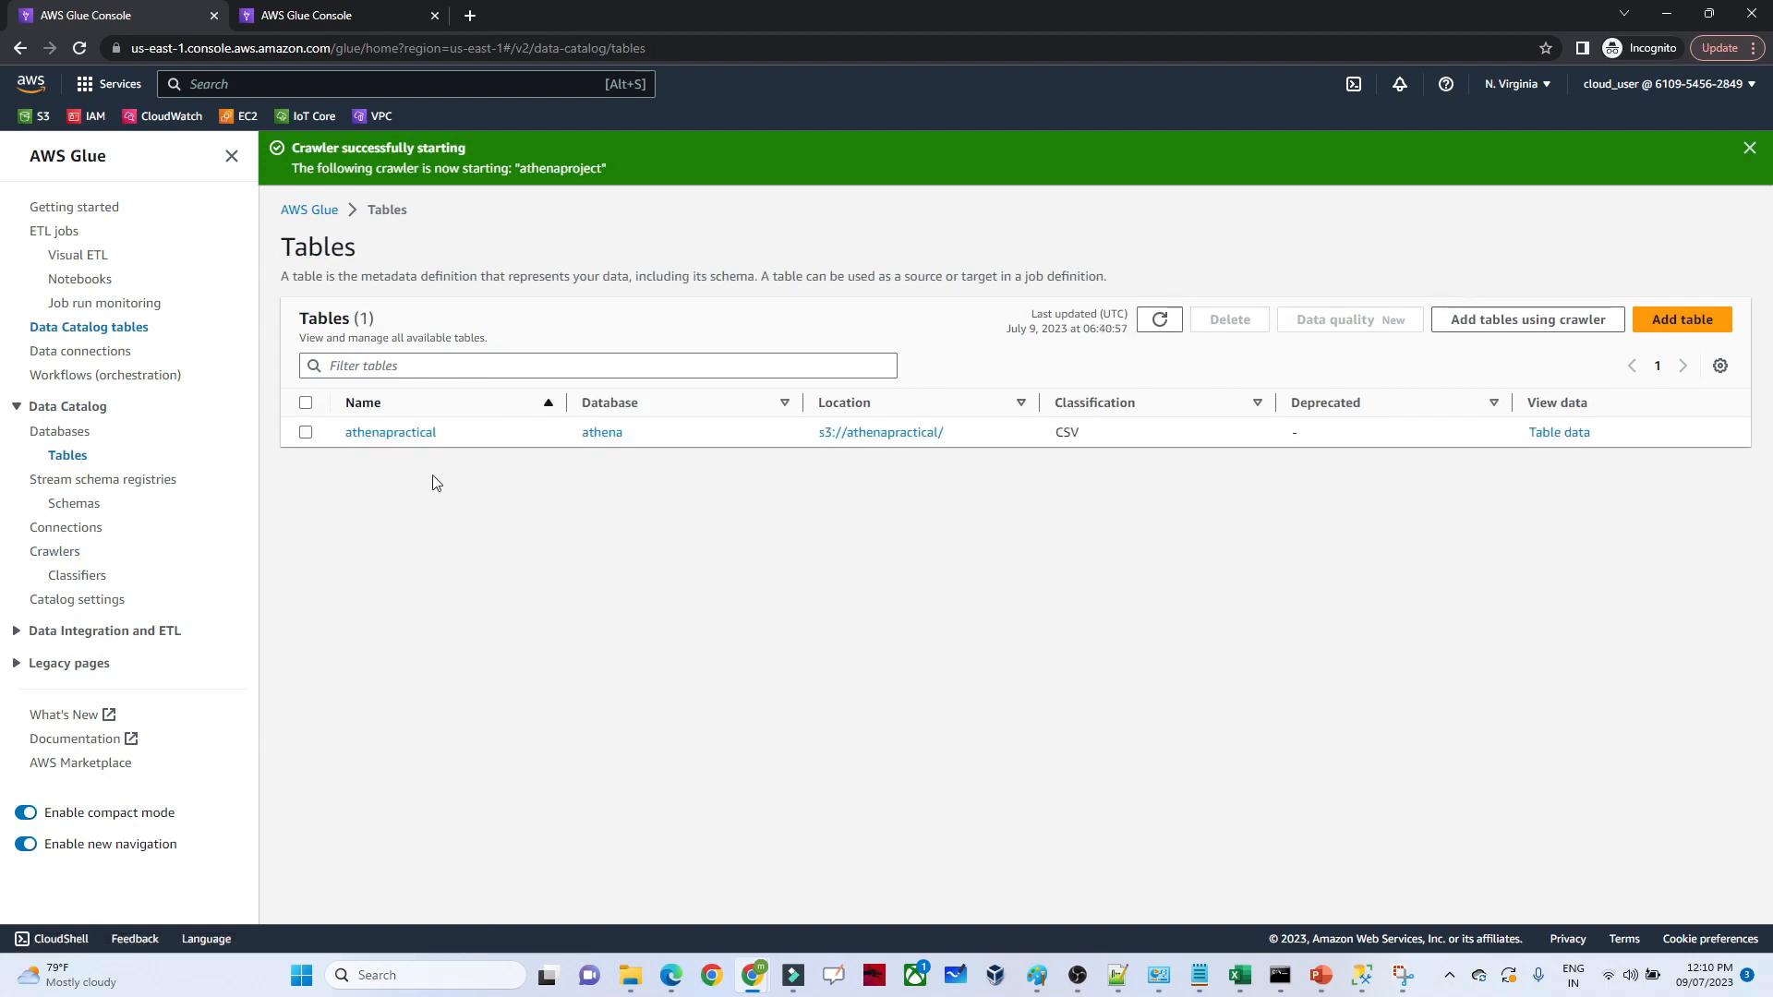
left_click(393, 434)
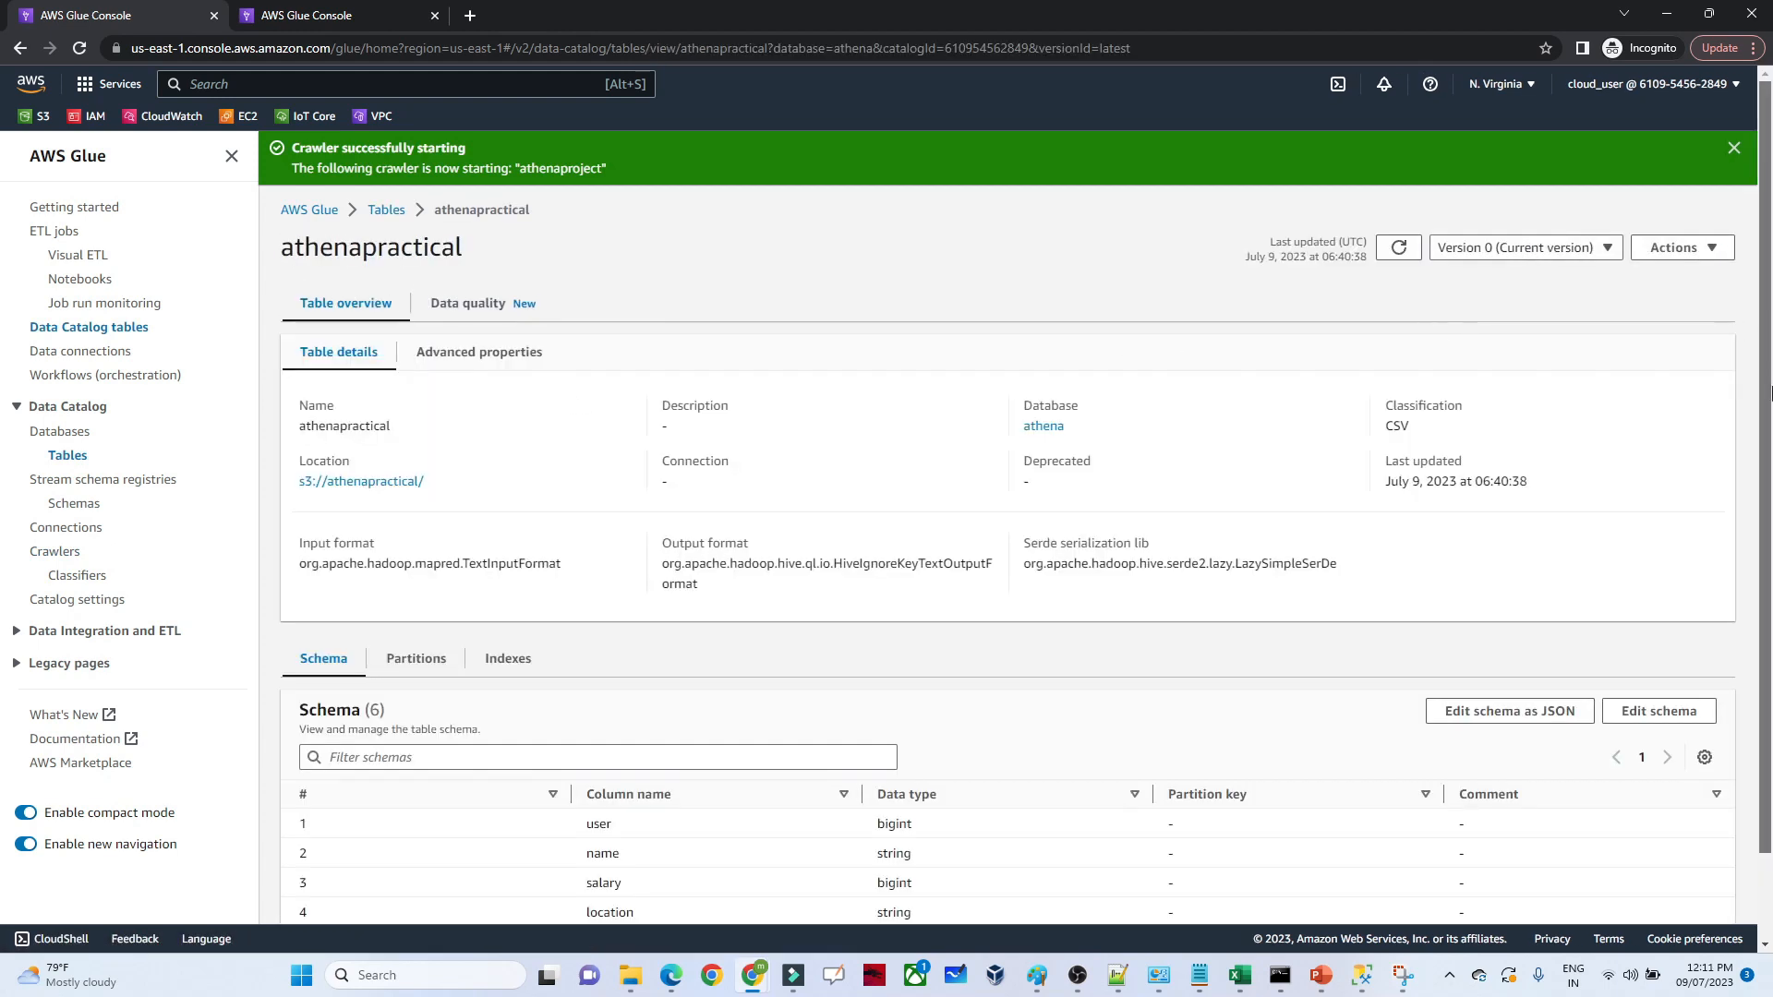
scroll(1768, 549, "down", 1)
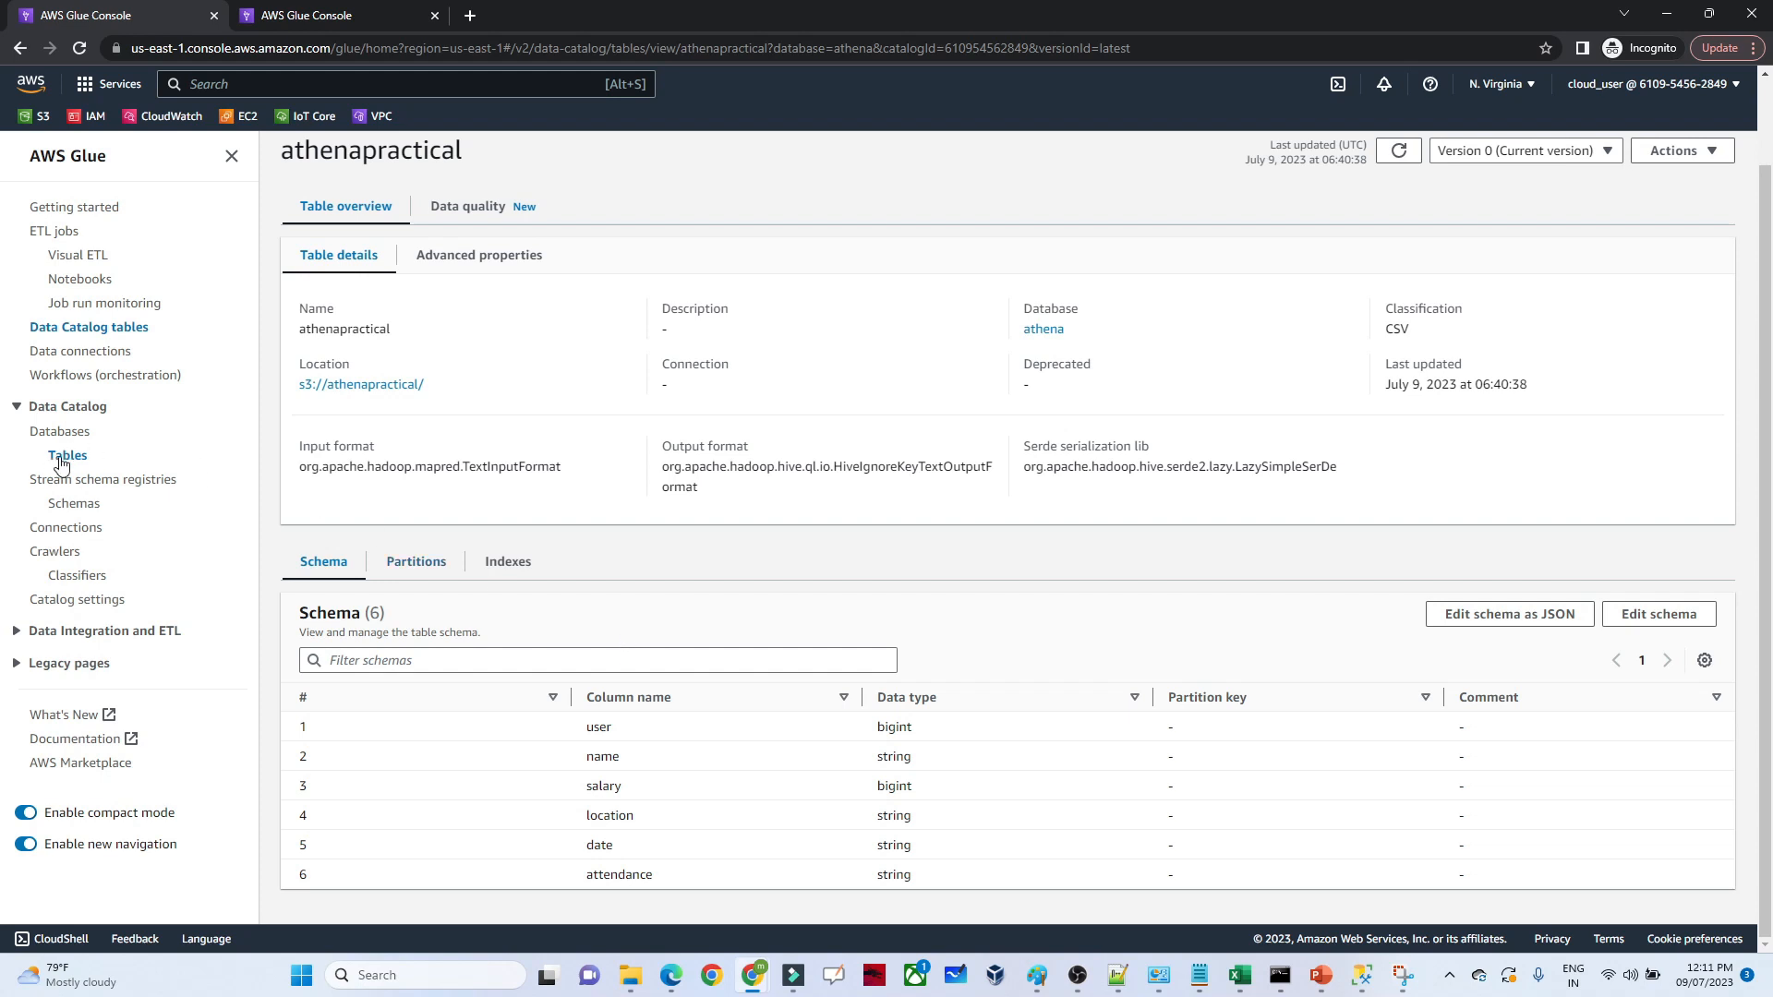
Return to the console home, search for athena and open the Athena query editor
left_click(26, 88)
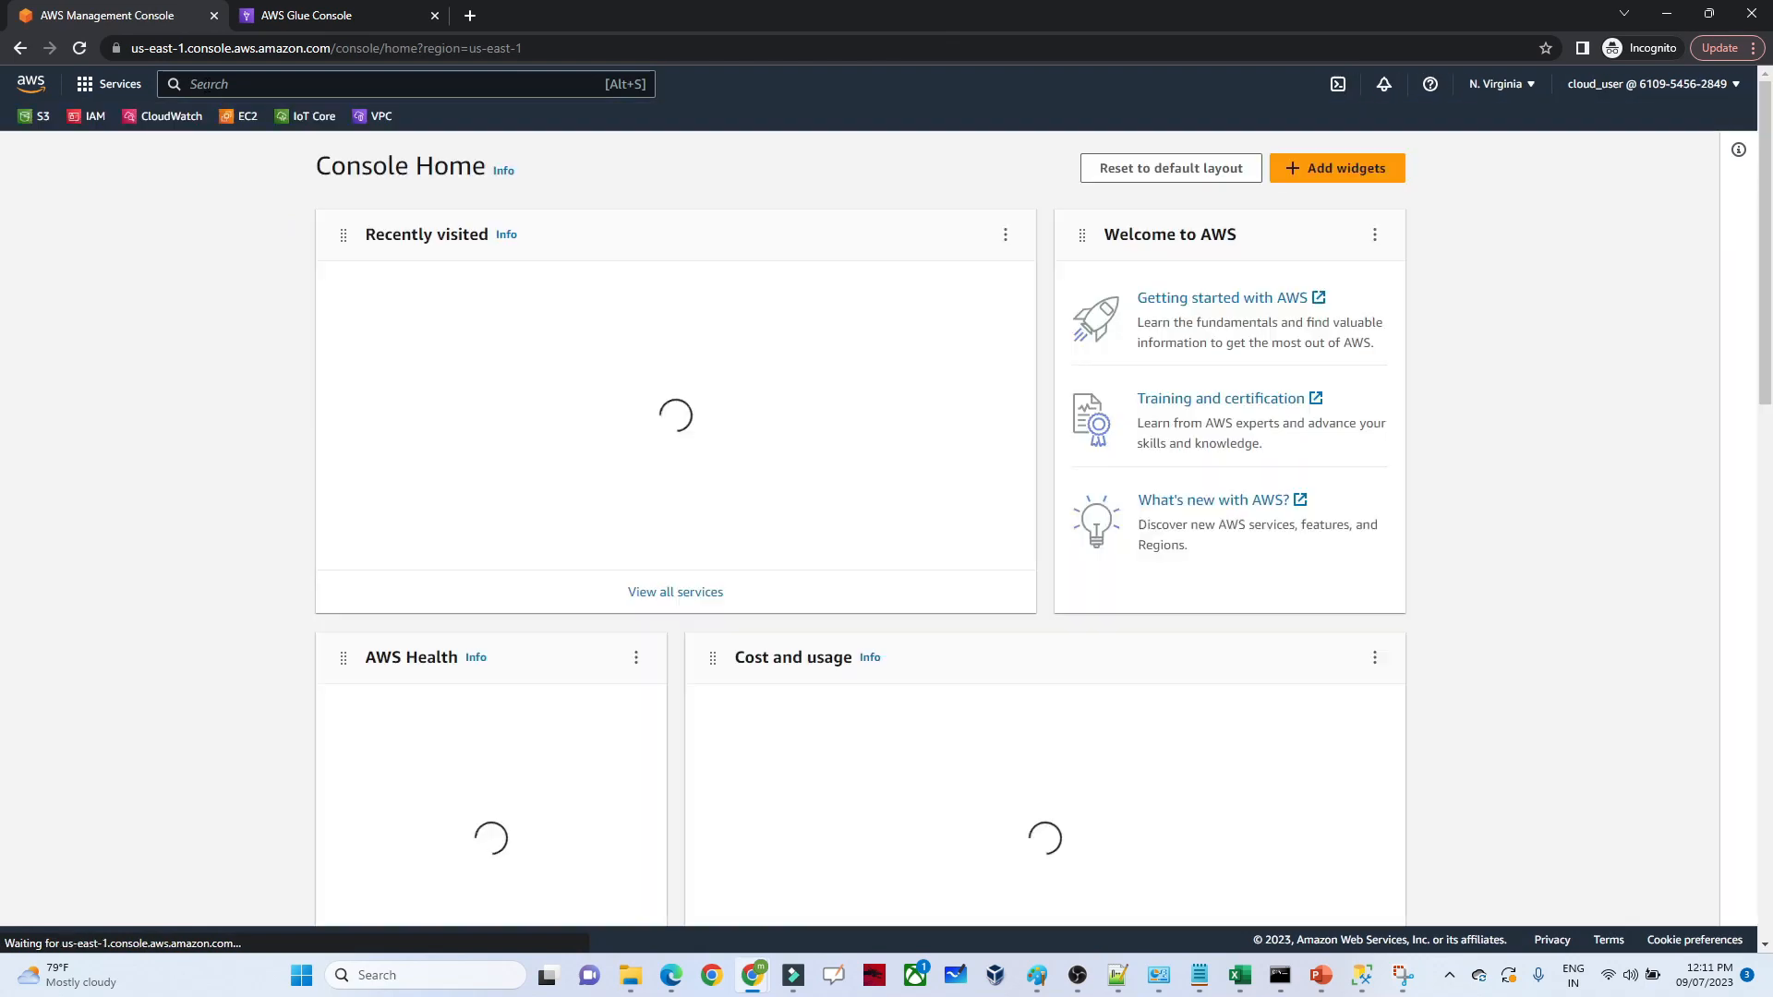
left_click(343, 85)
type("athena")
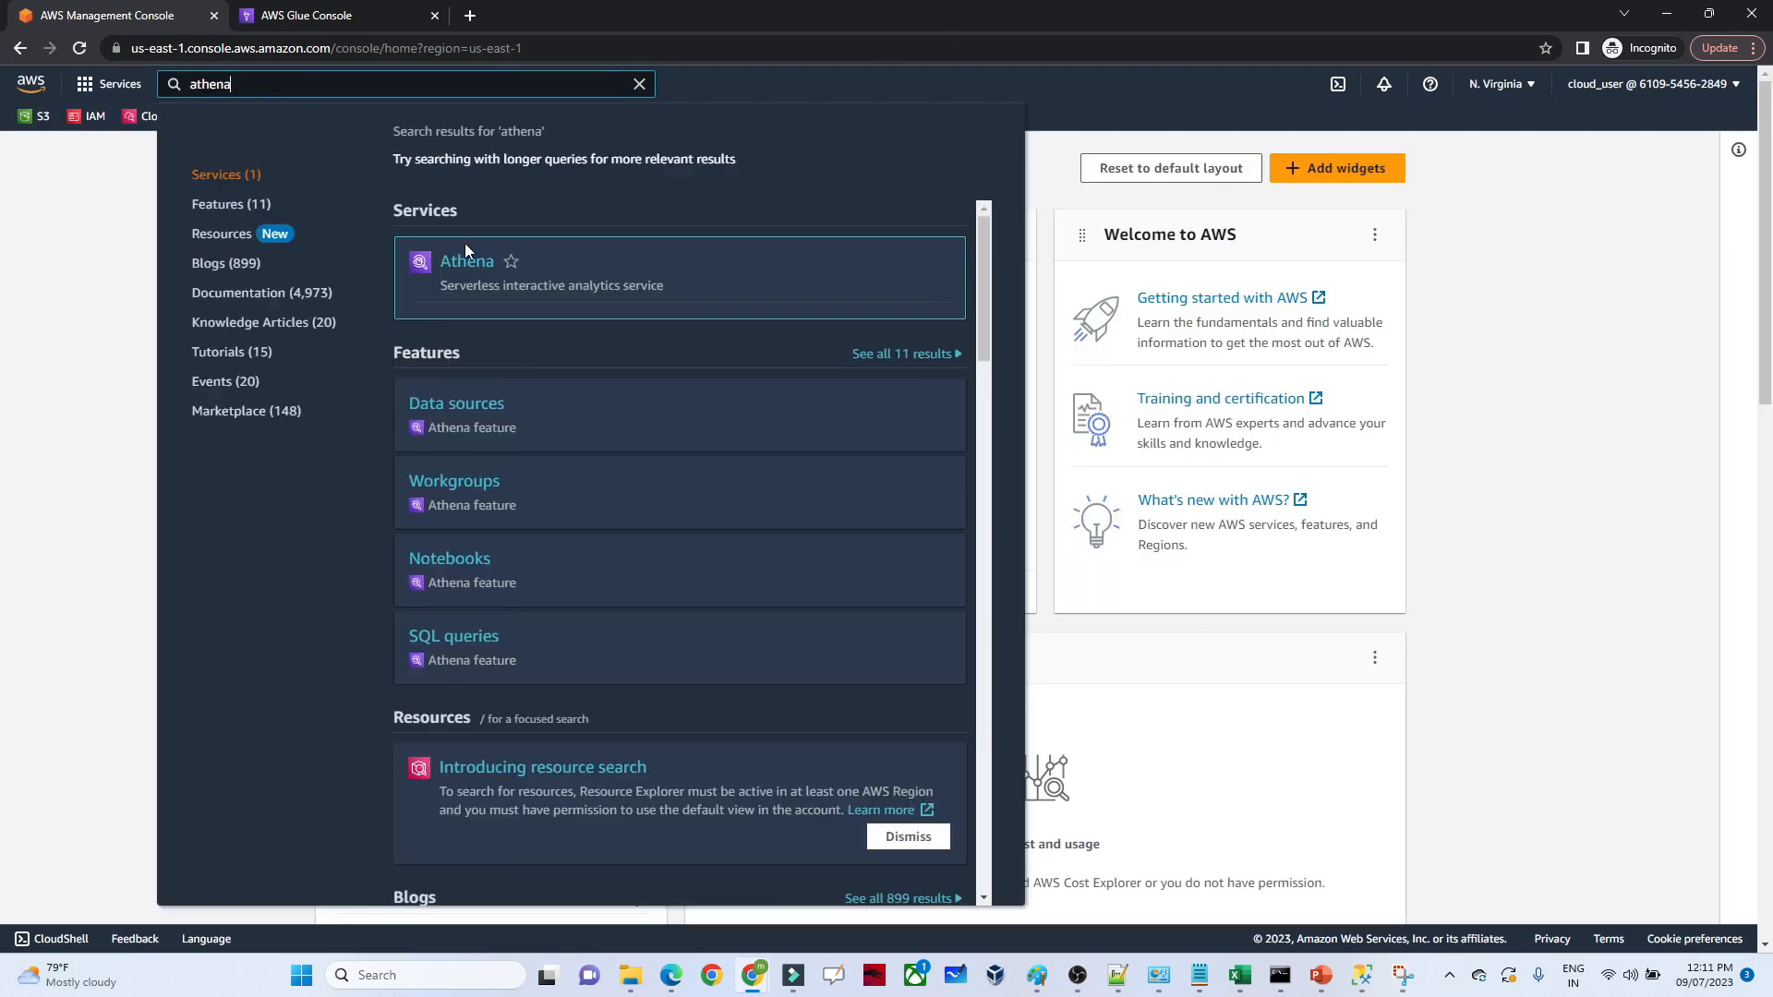
left_click(467, 264)
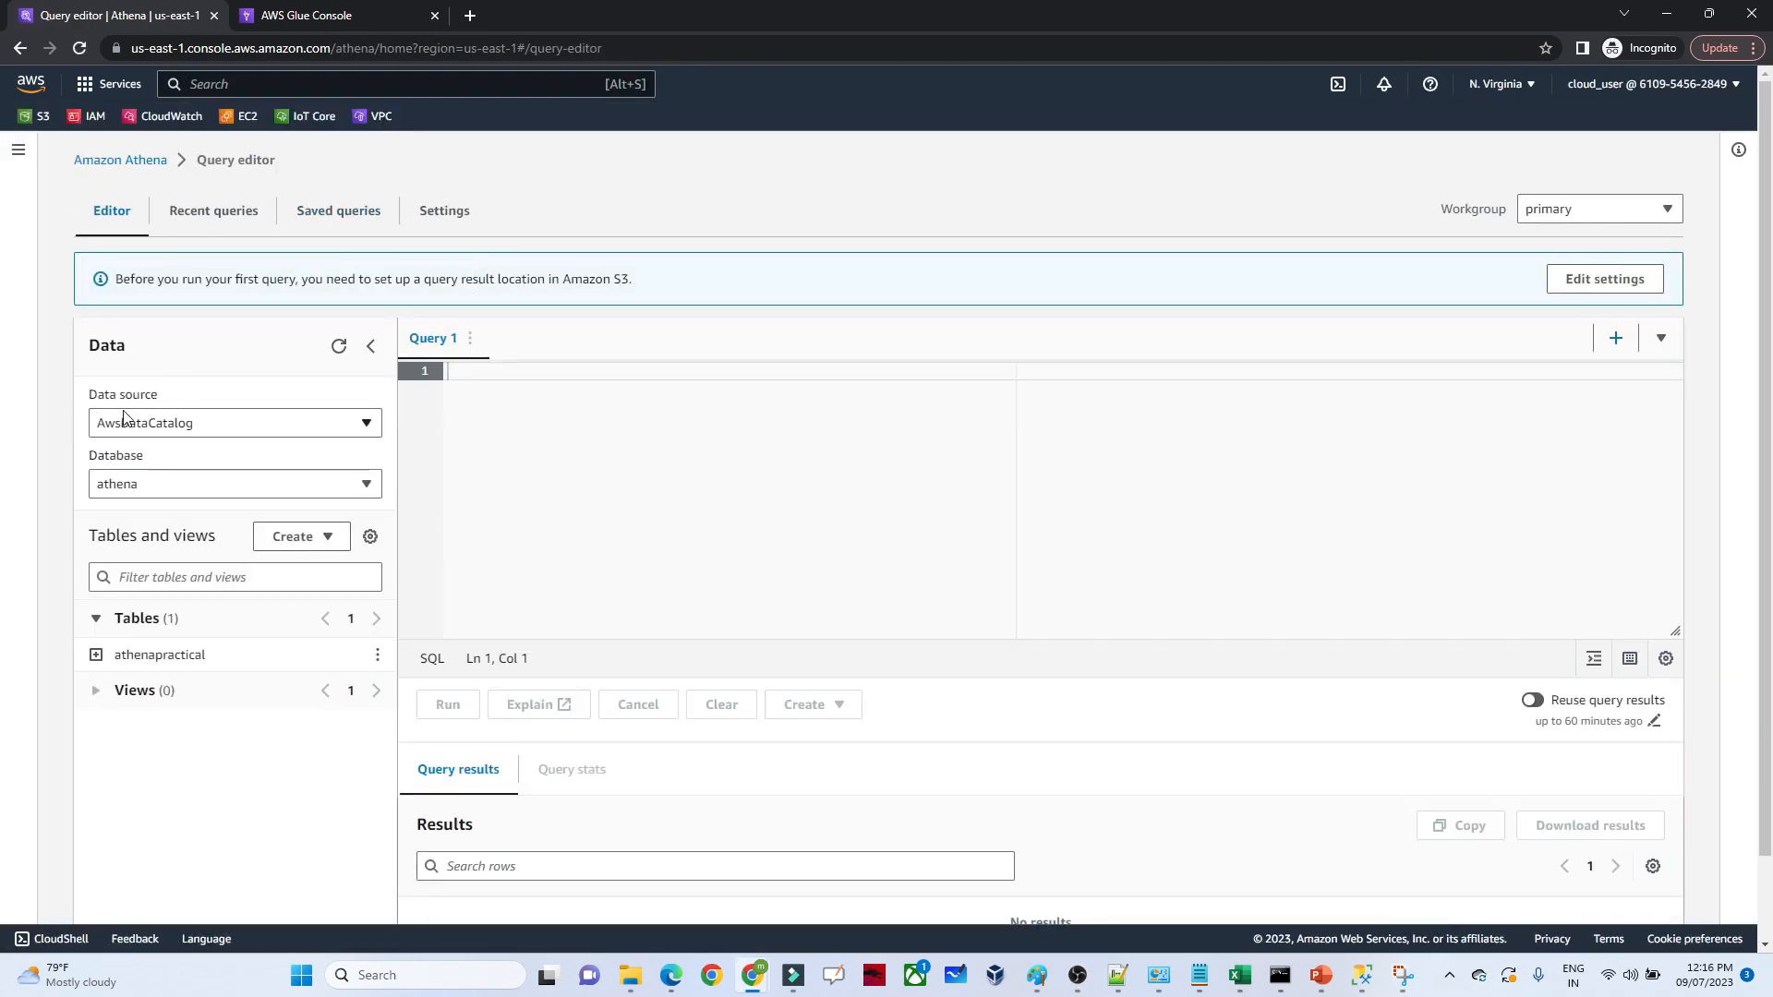
Examine the query editor's data source and database choices and the options for creating a table, leaving AwsDataCatalog and athena selected
left_click(131, 421)
left_click(137, 424)
left_click(137, 423)
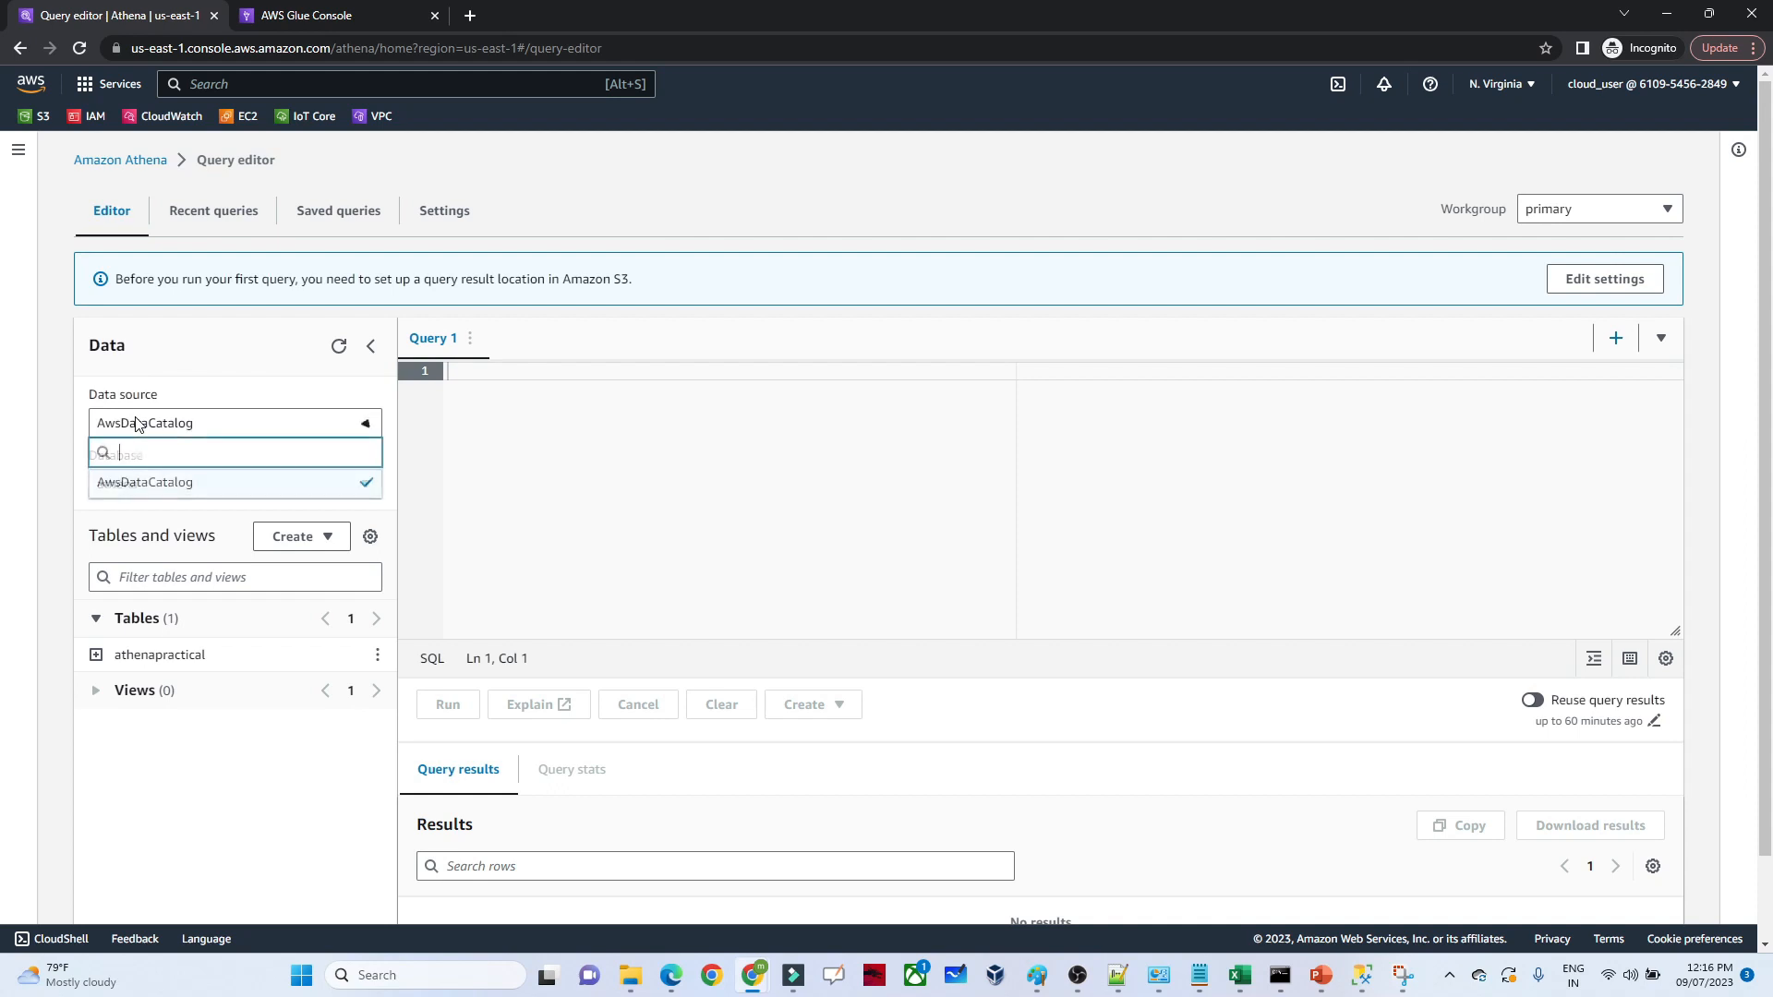
left_click(136, 424)
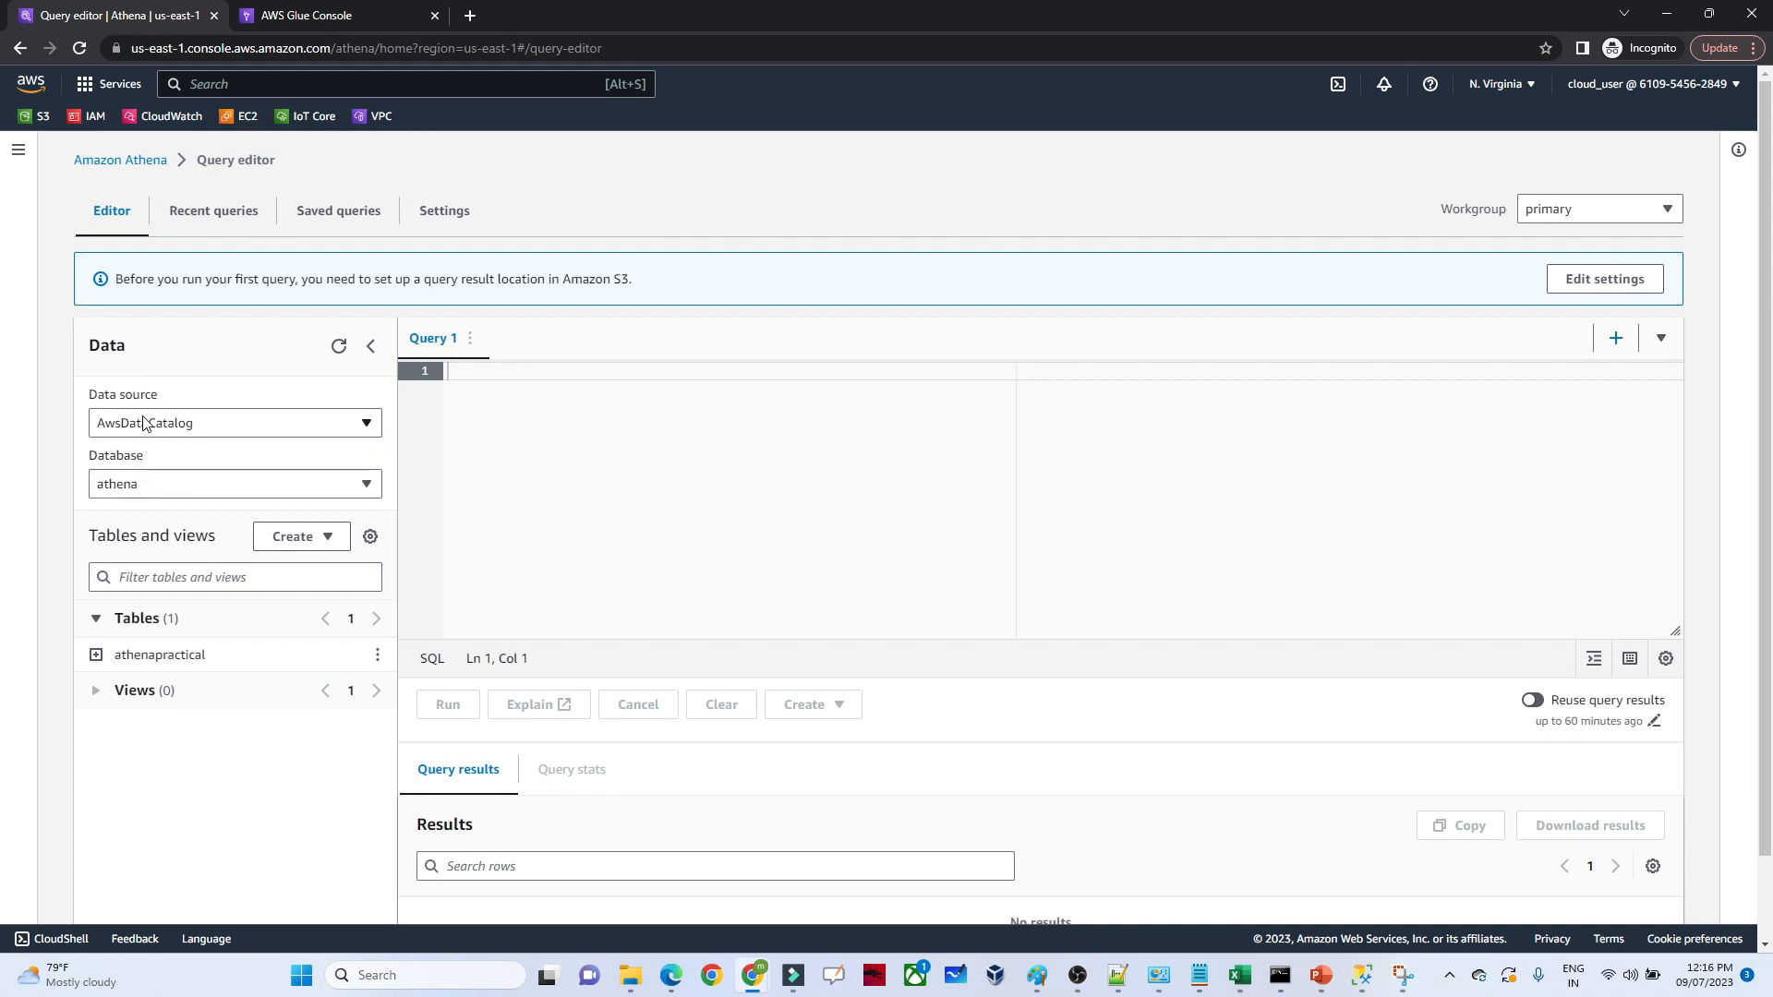
left_click(143, 424)
left_click(143, 424)
left_click(129, 487)
left_click(129, 487)
left_click(129, 487)
left_click(130, 487)
left_click(338, 543)
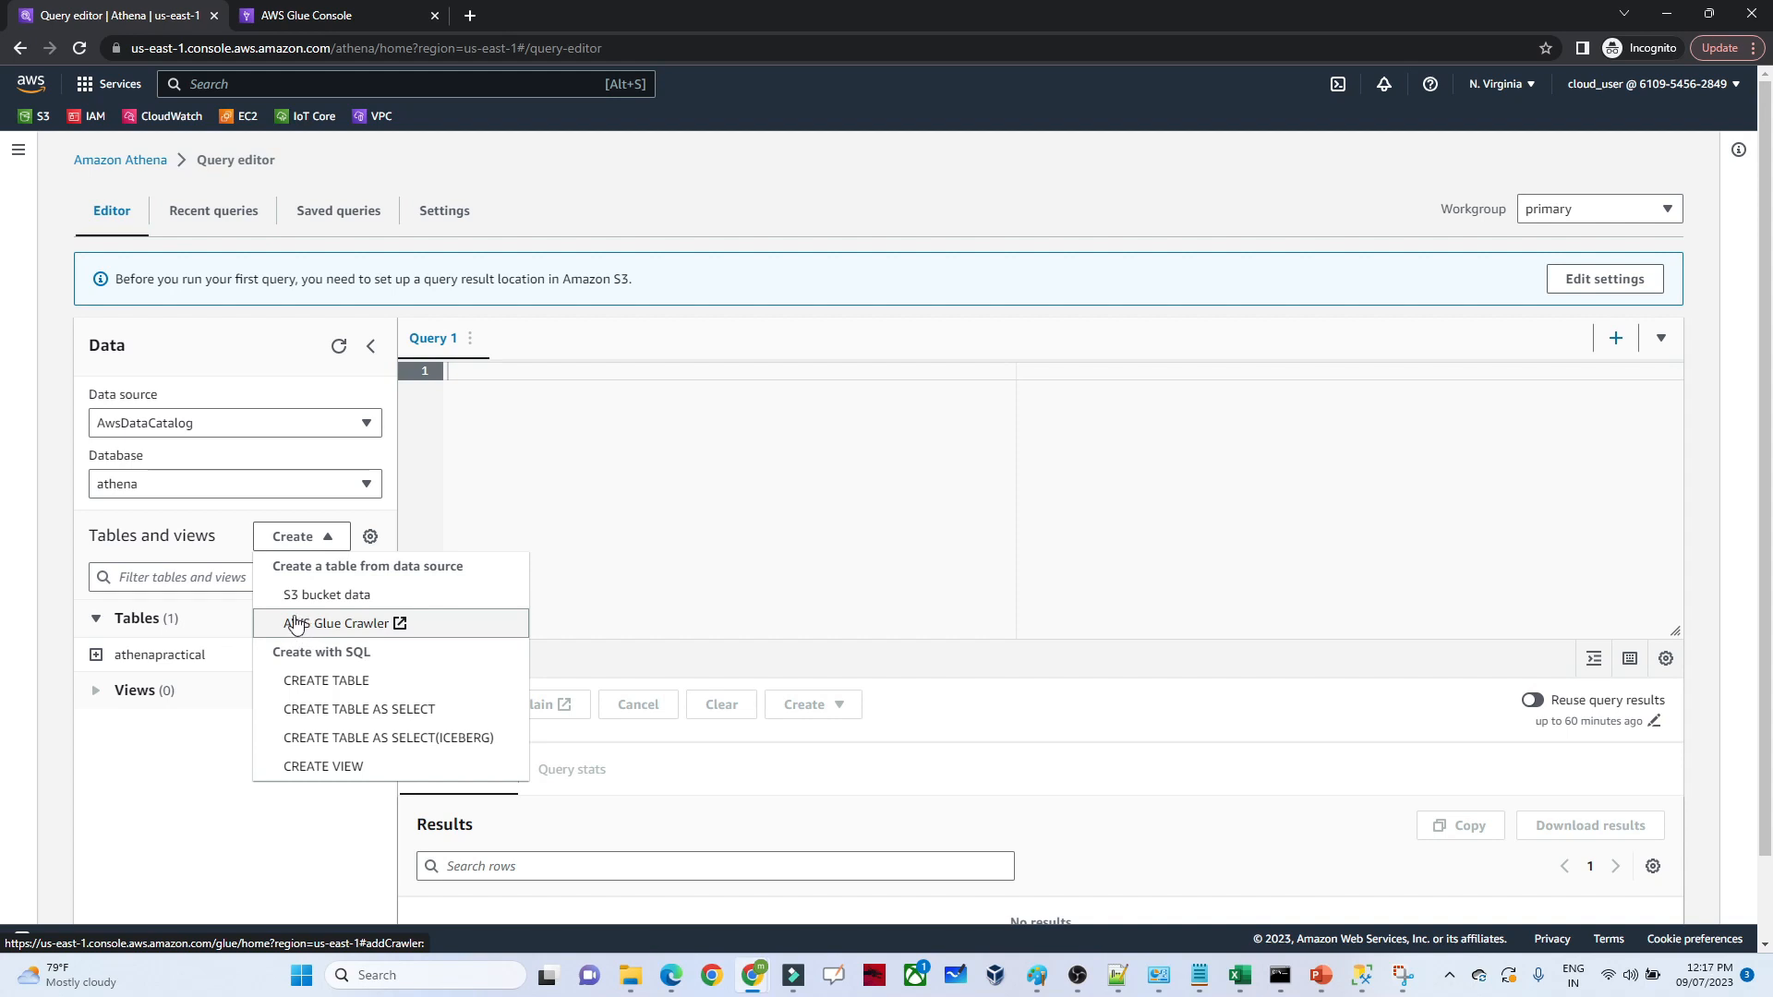
left_click(187, 532)
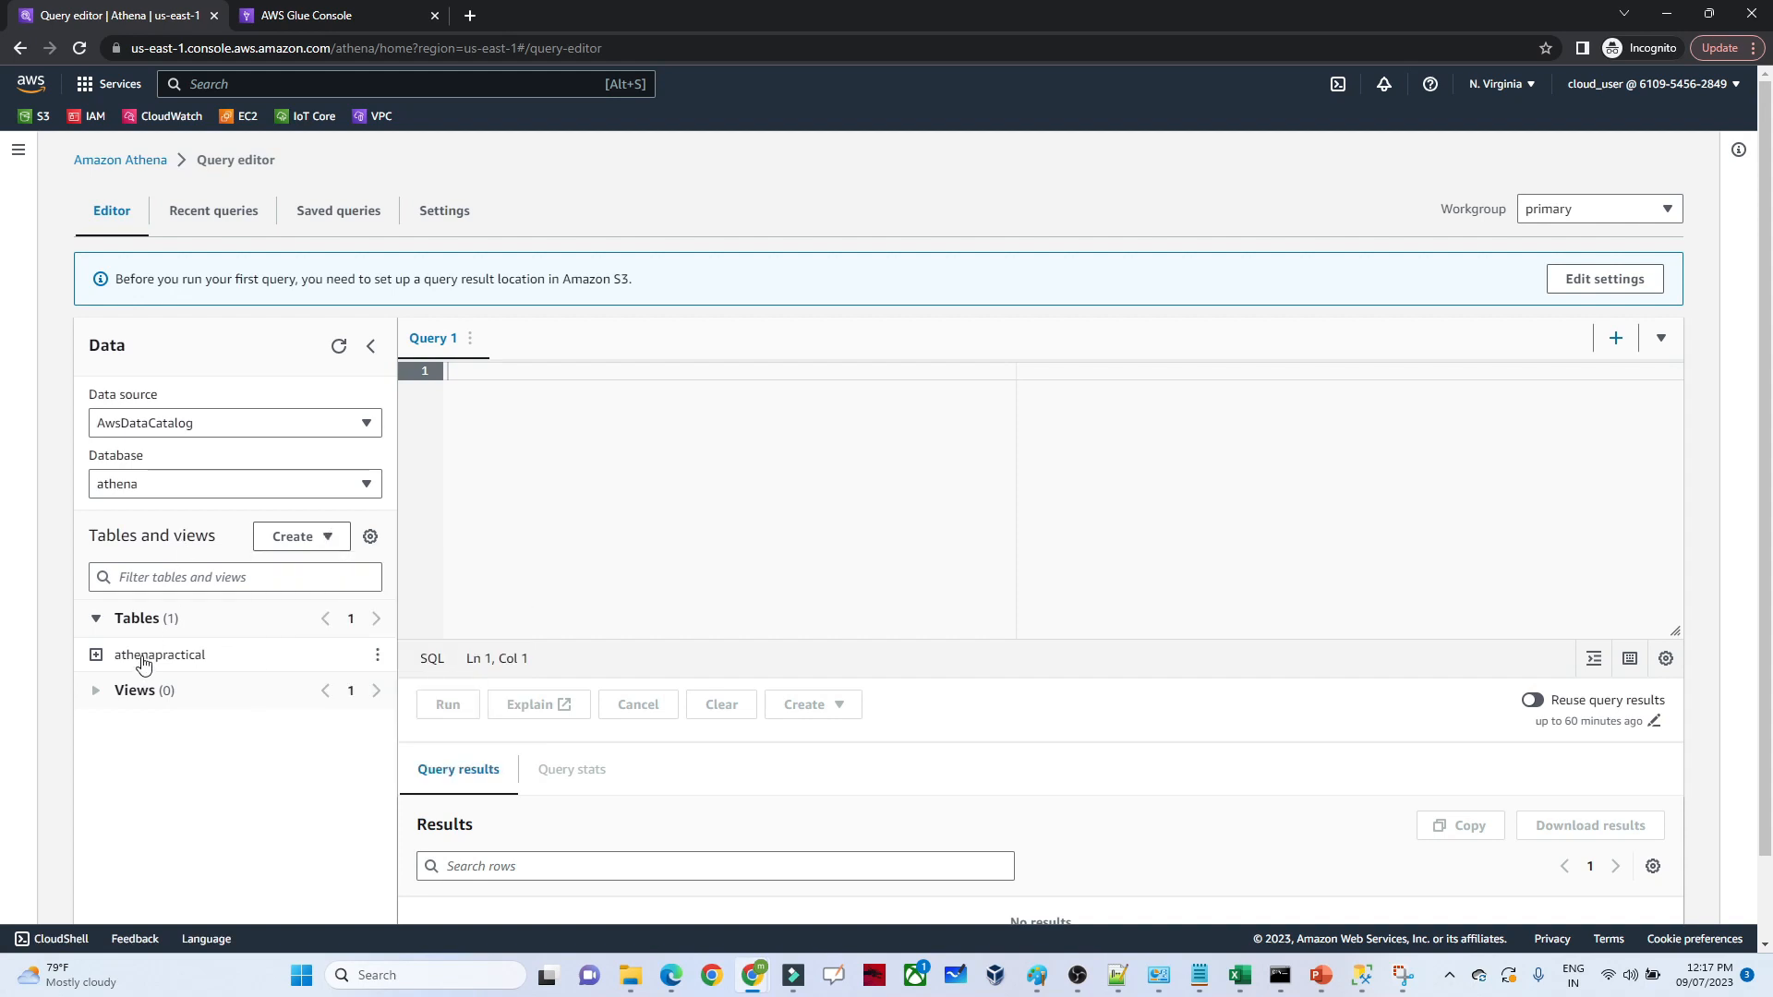
left_click(325, 545)
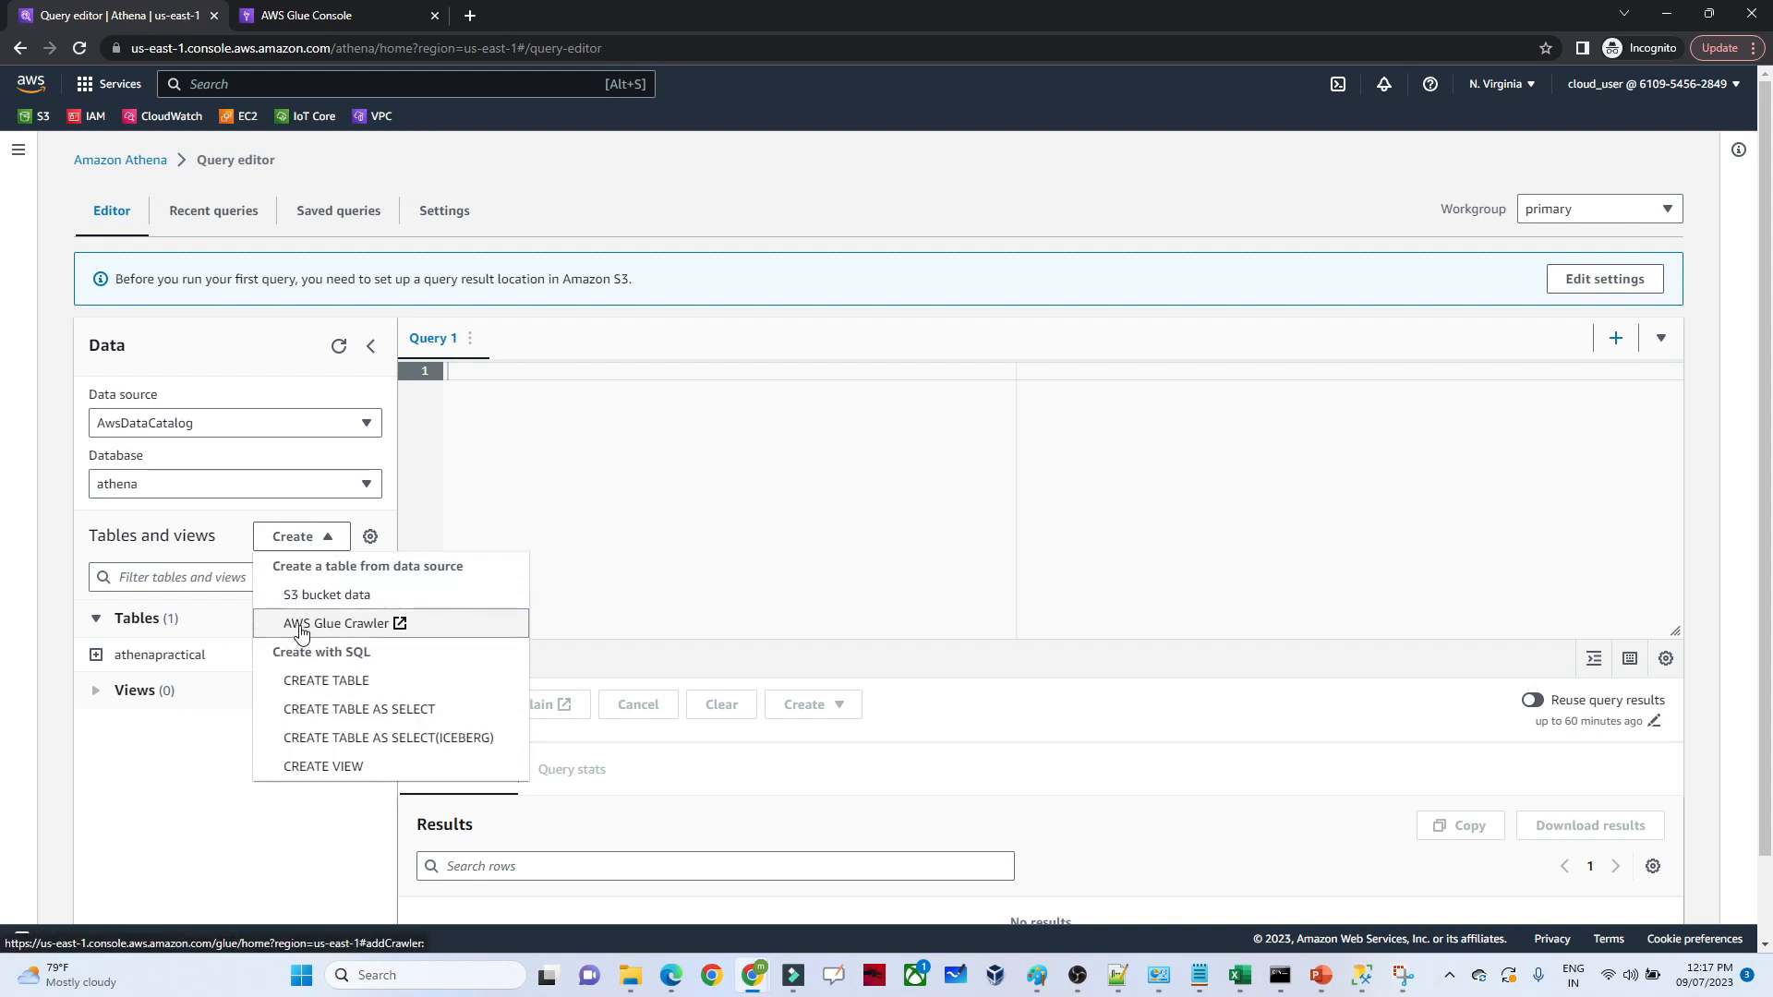
left_click(230, 532)
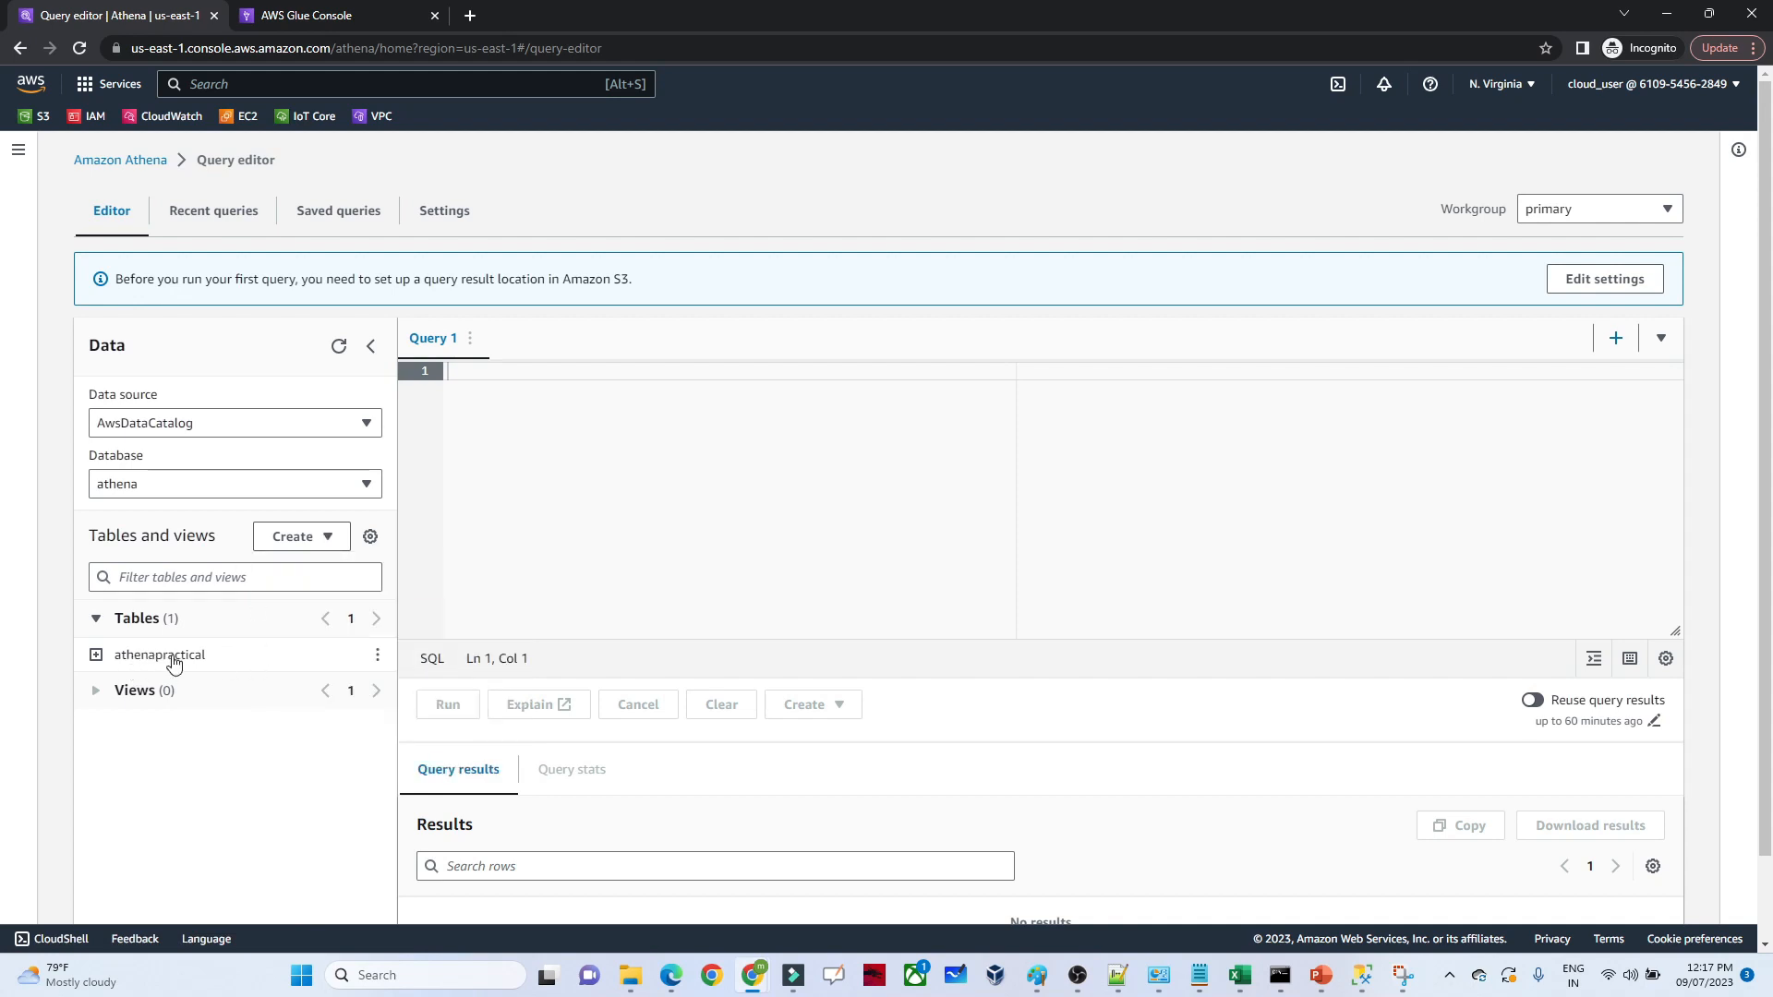
Try to preview the athenapractical table with a query limited to 10 rows
left_click(378, 657)
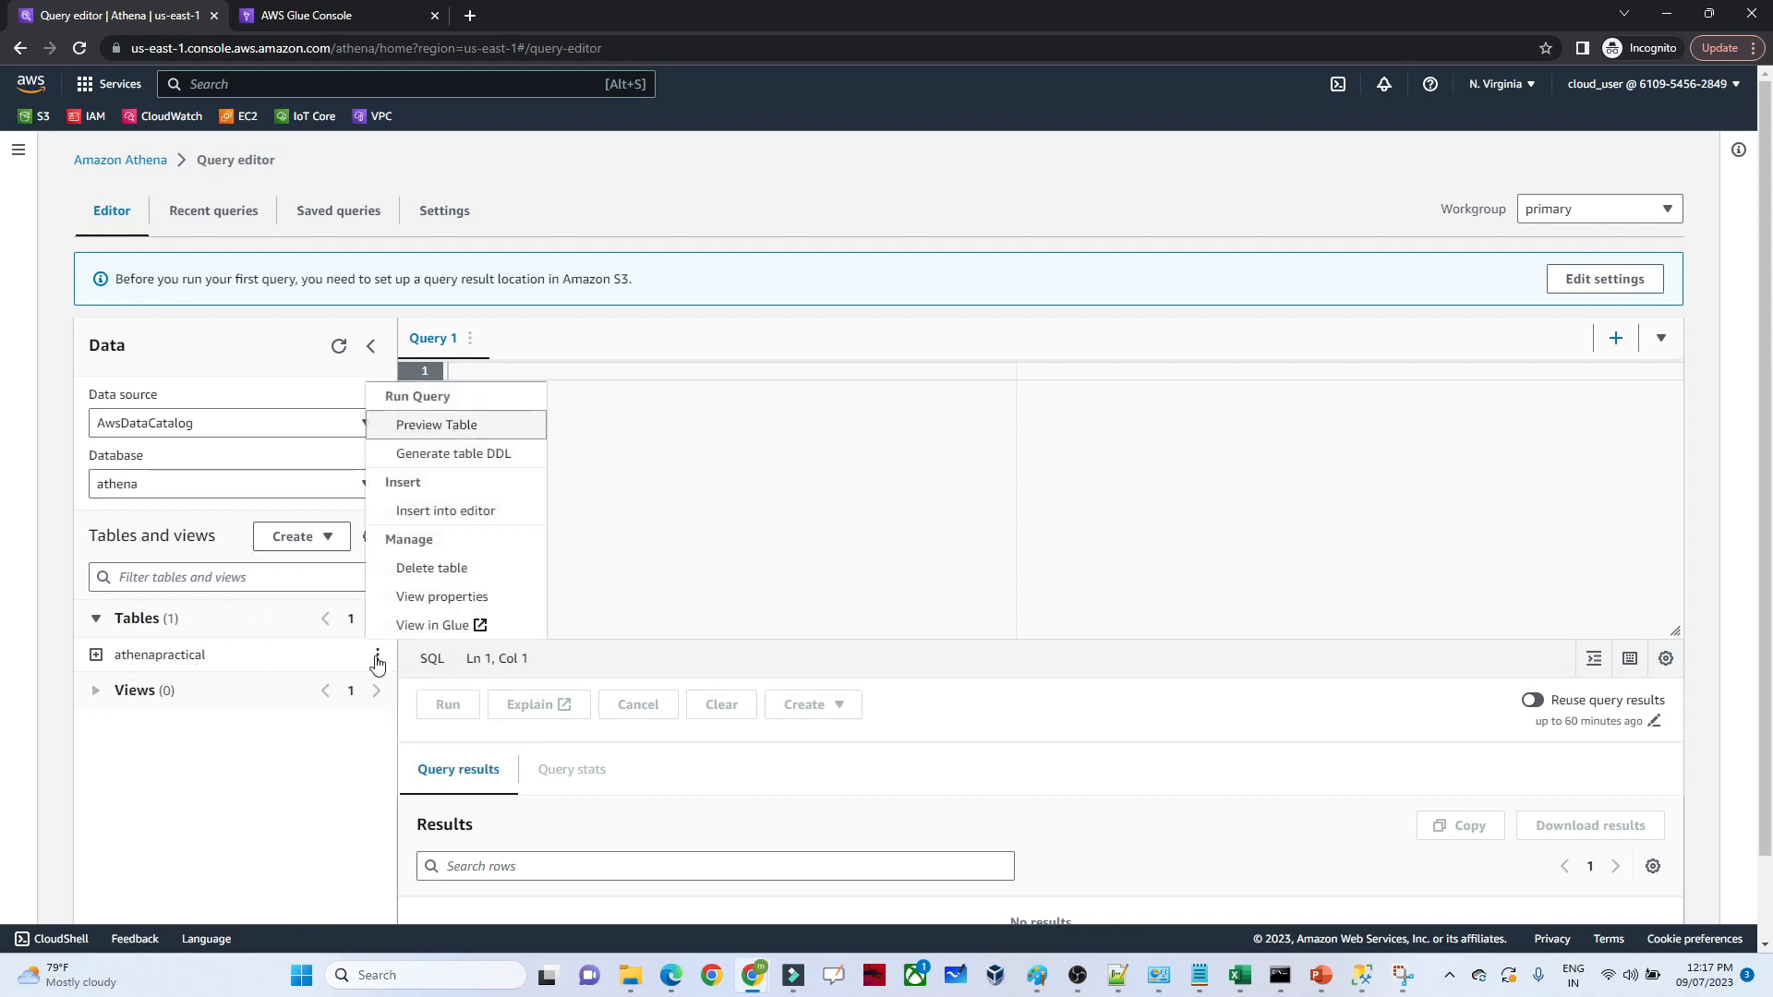
left_click(434, 427)
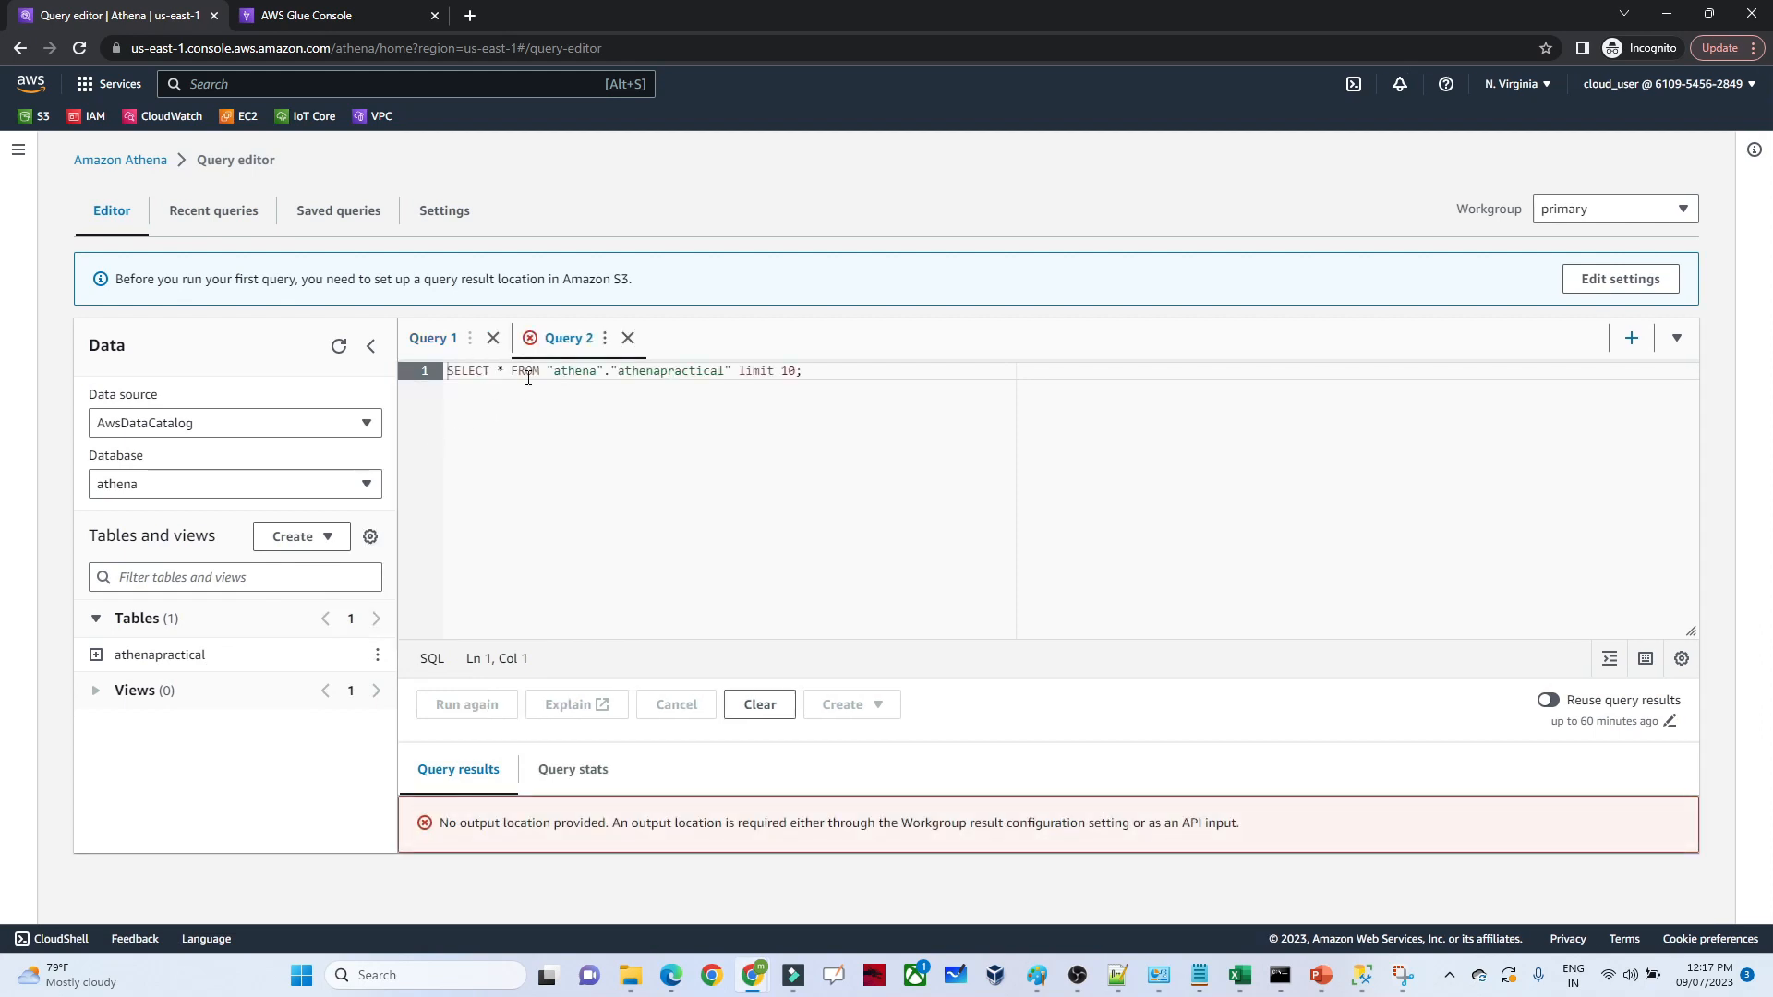
double_click(578, 374)
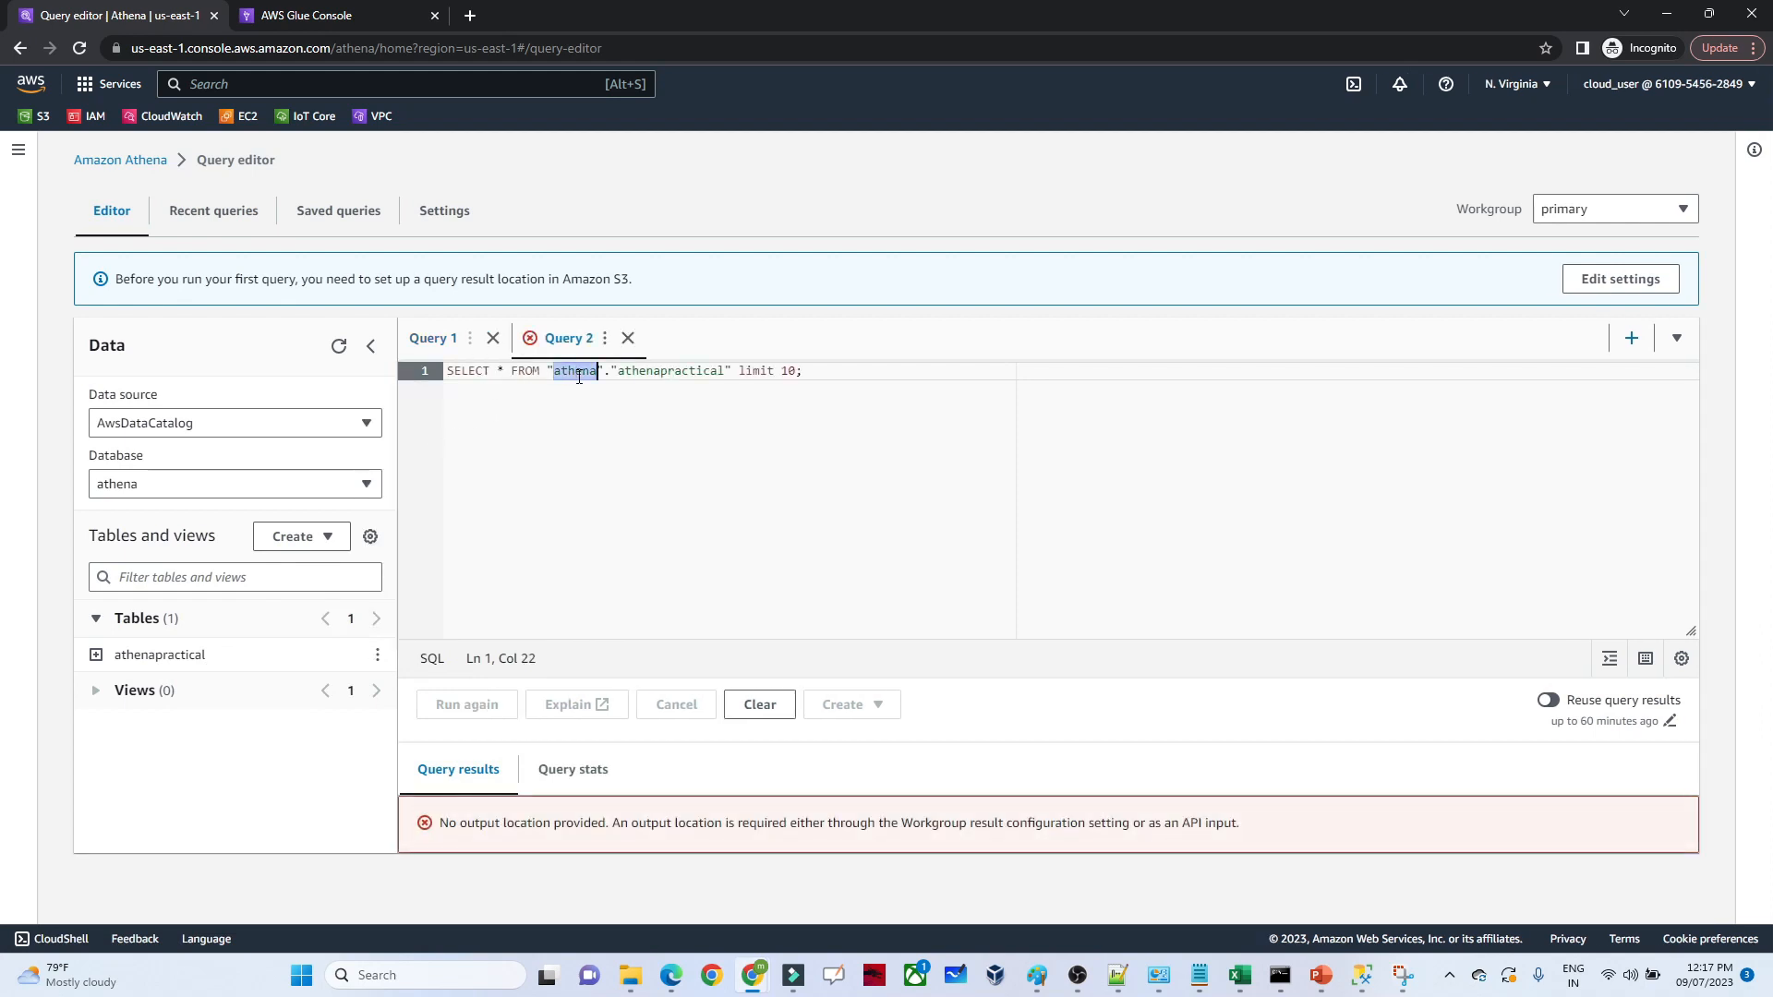
double_click(666, 373)
left_click_drag(812, 377, 446, 381)
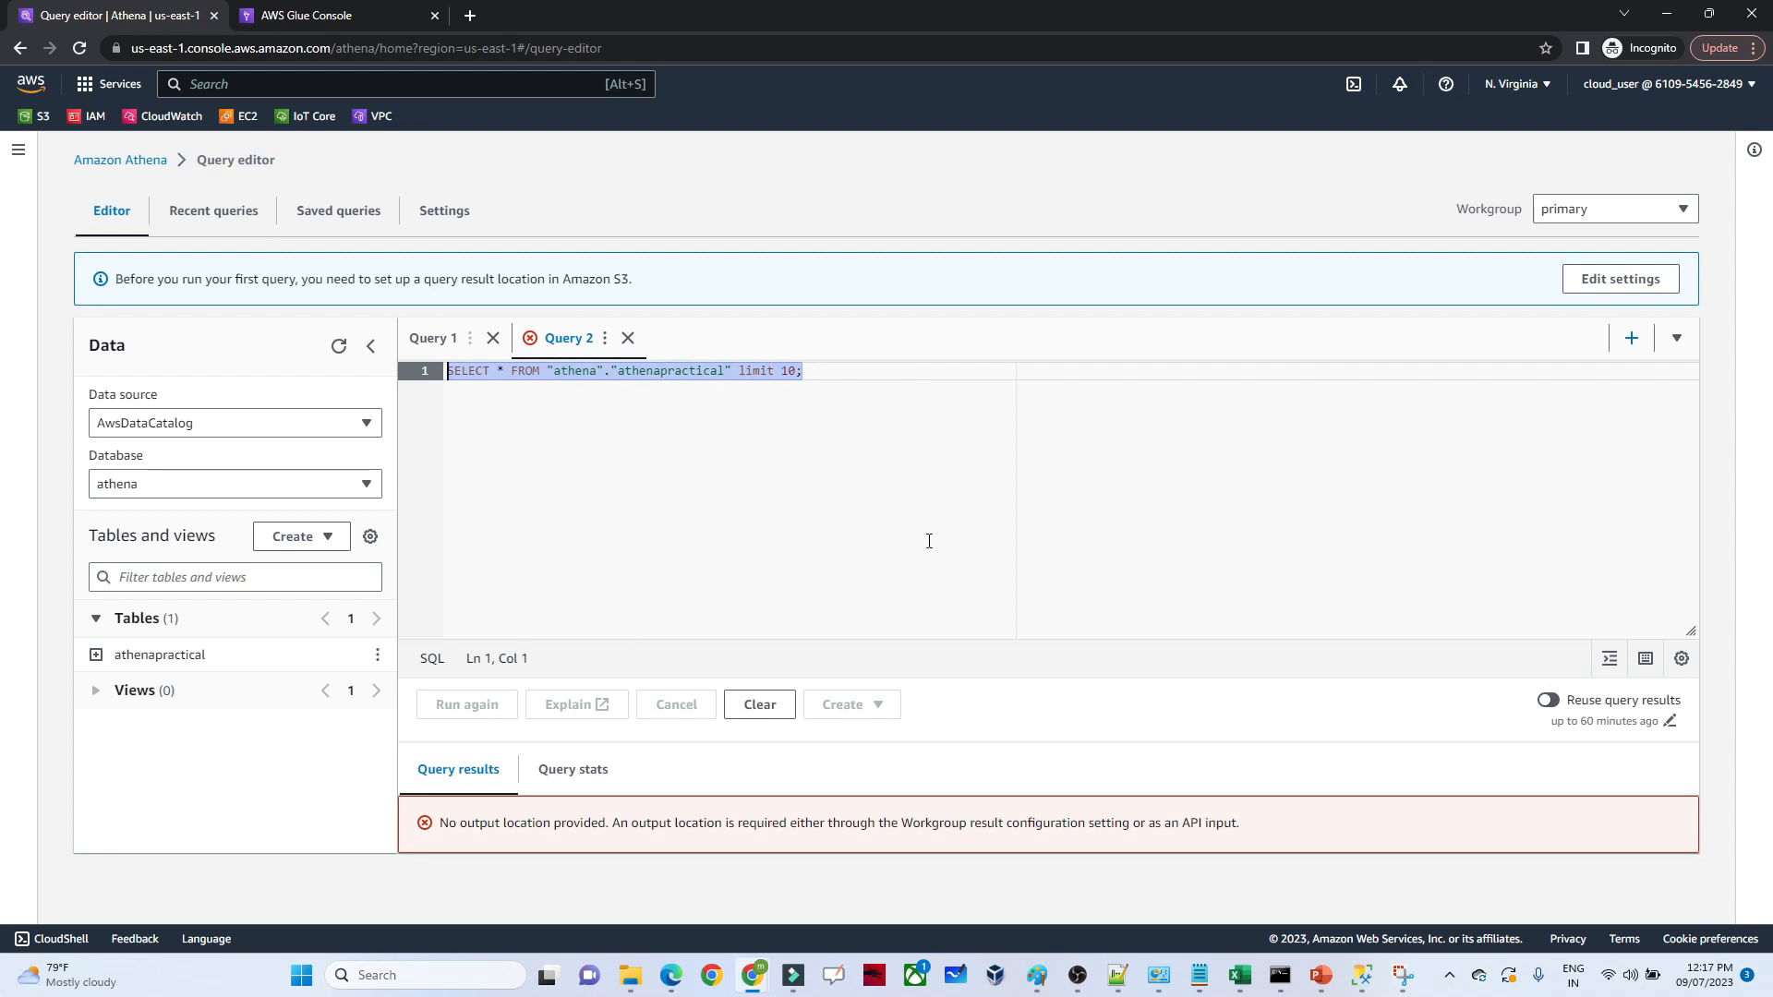
Set the query result location to the athenapractical bucket (s3://athenapractical) and save the settings
left_click(1581, 280)
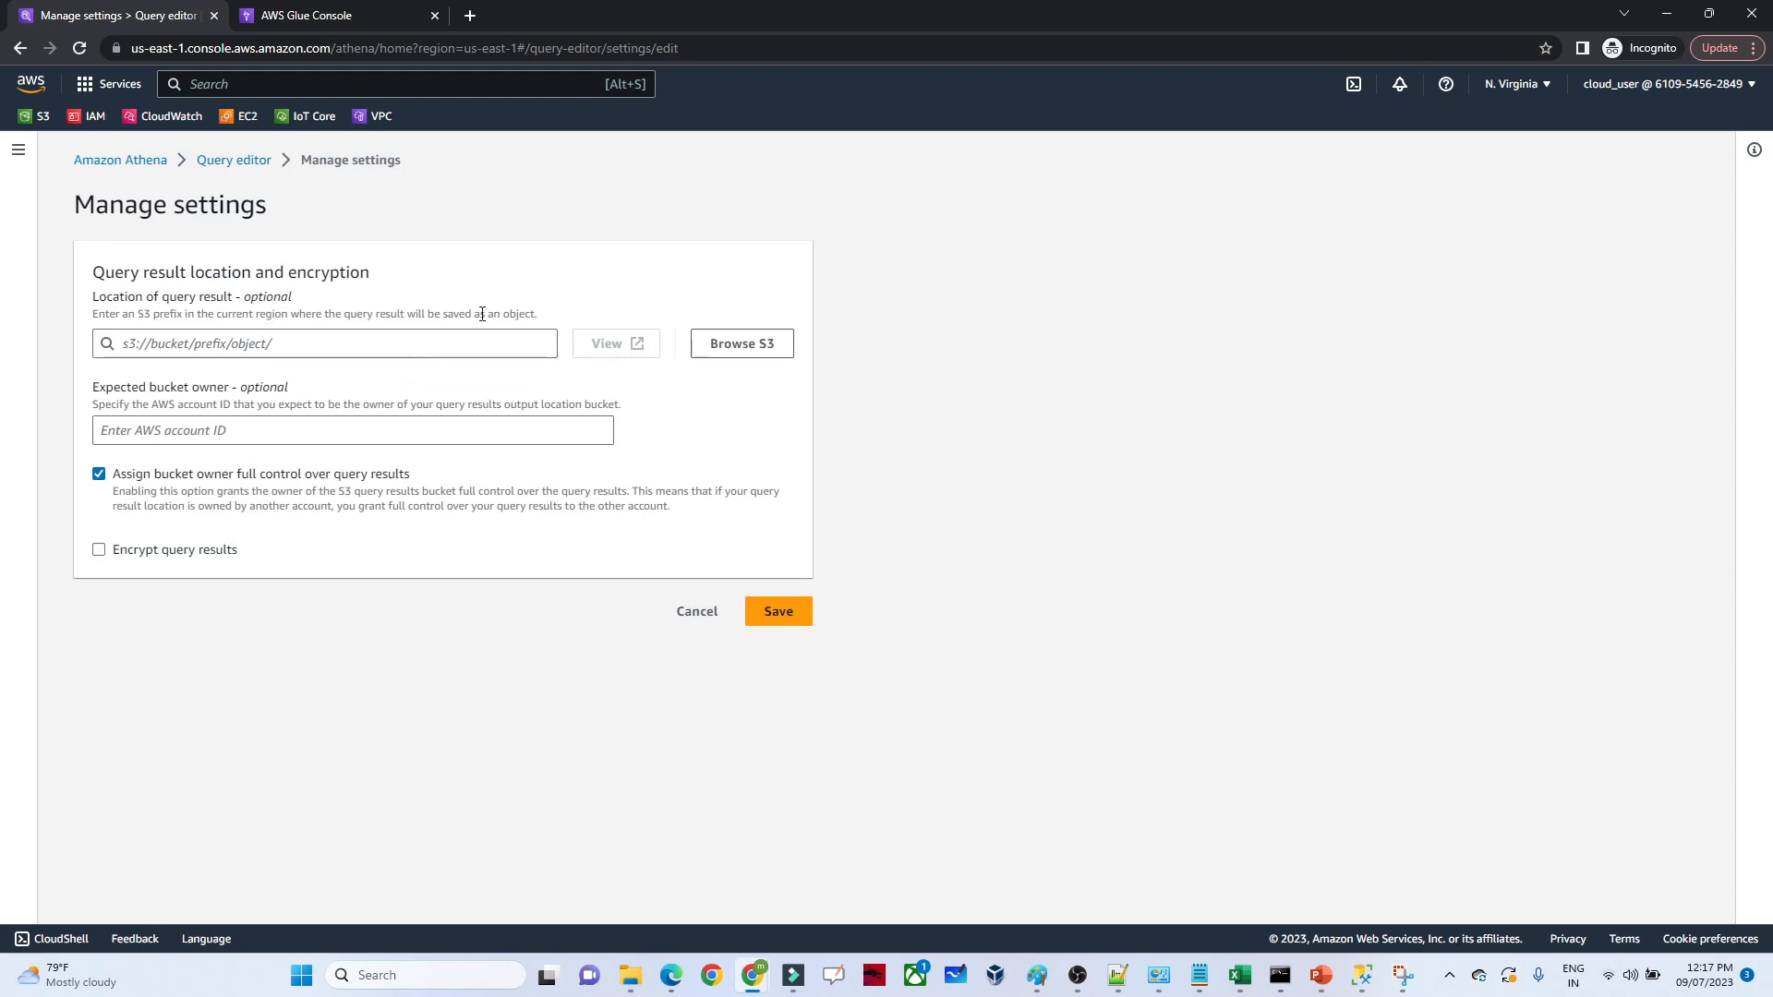
left_click(744, 344)
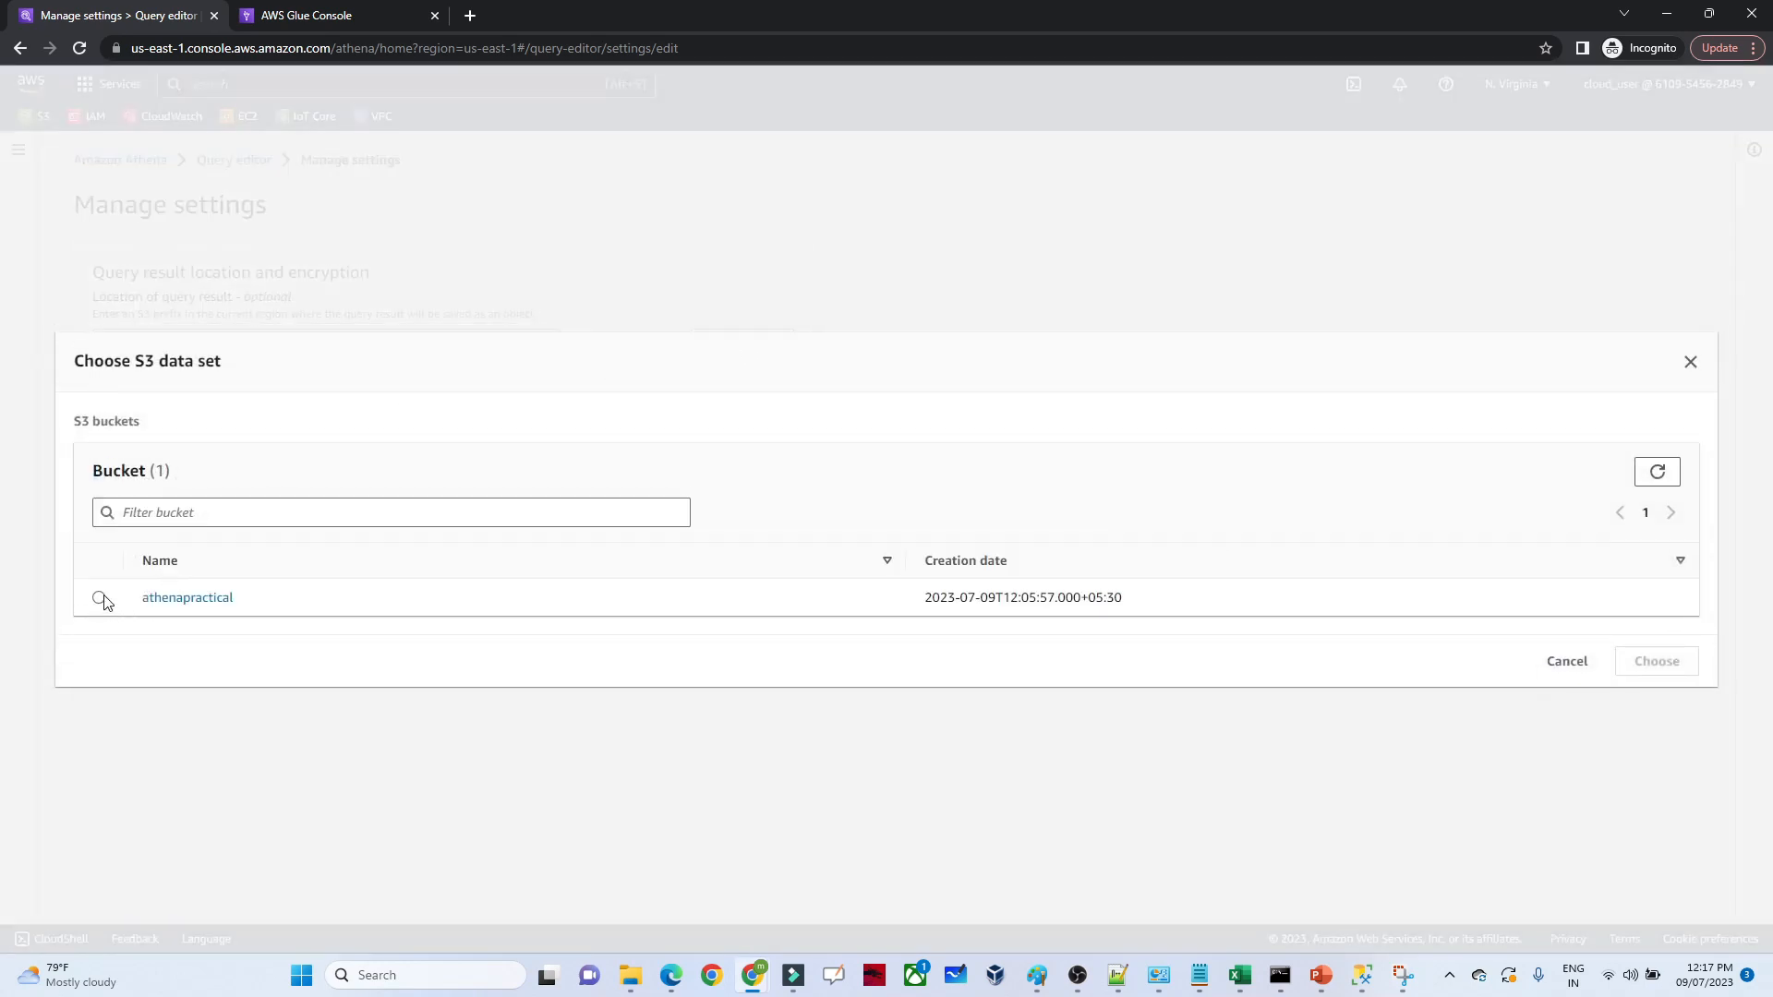
left_click(100, 598)
left_click(1671, 646)
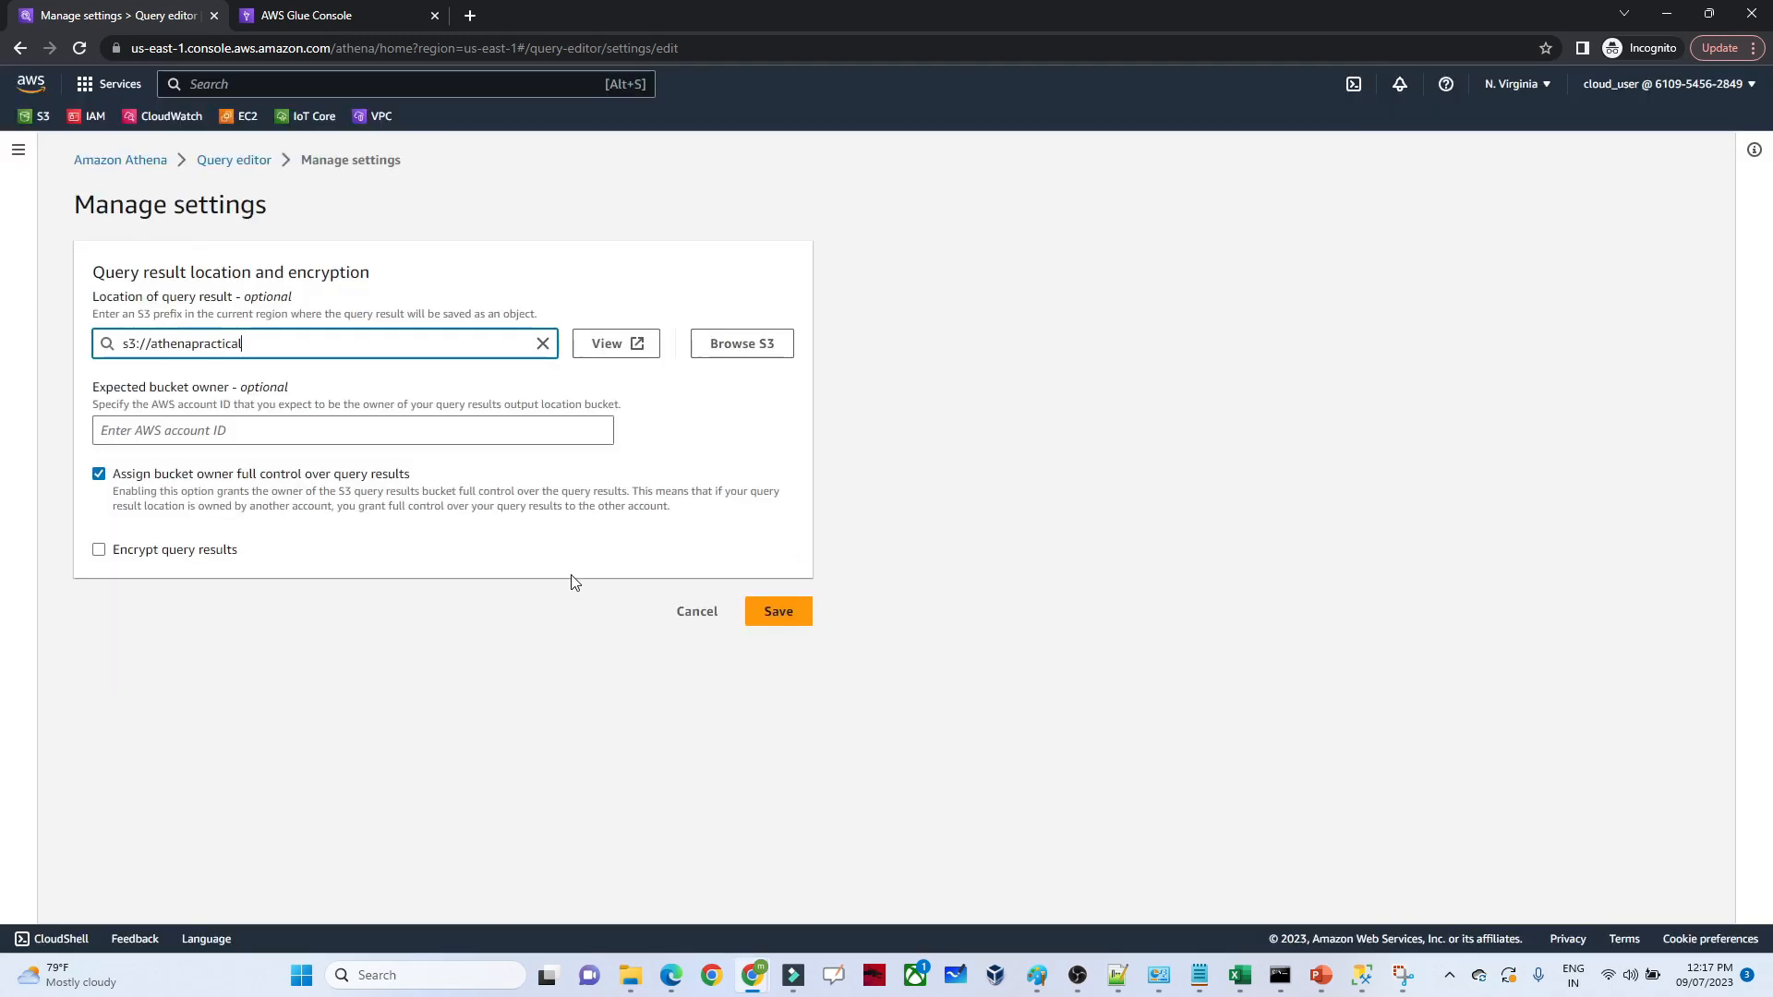
left_click(789, 759)
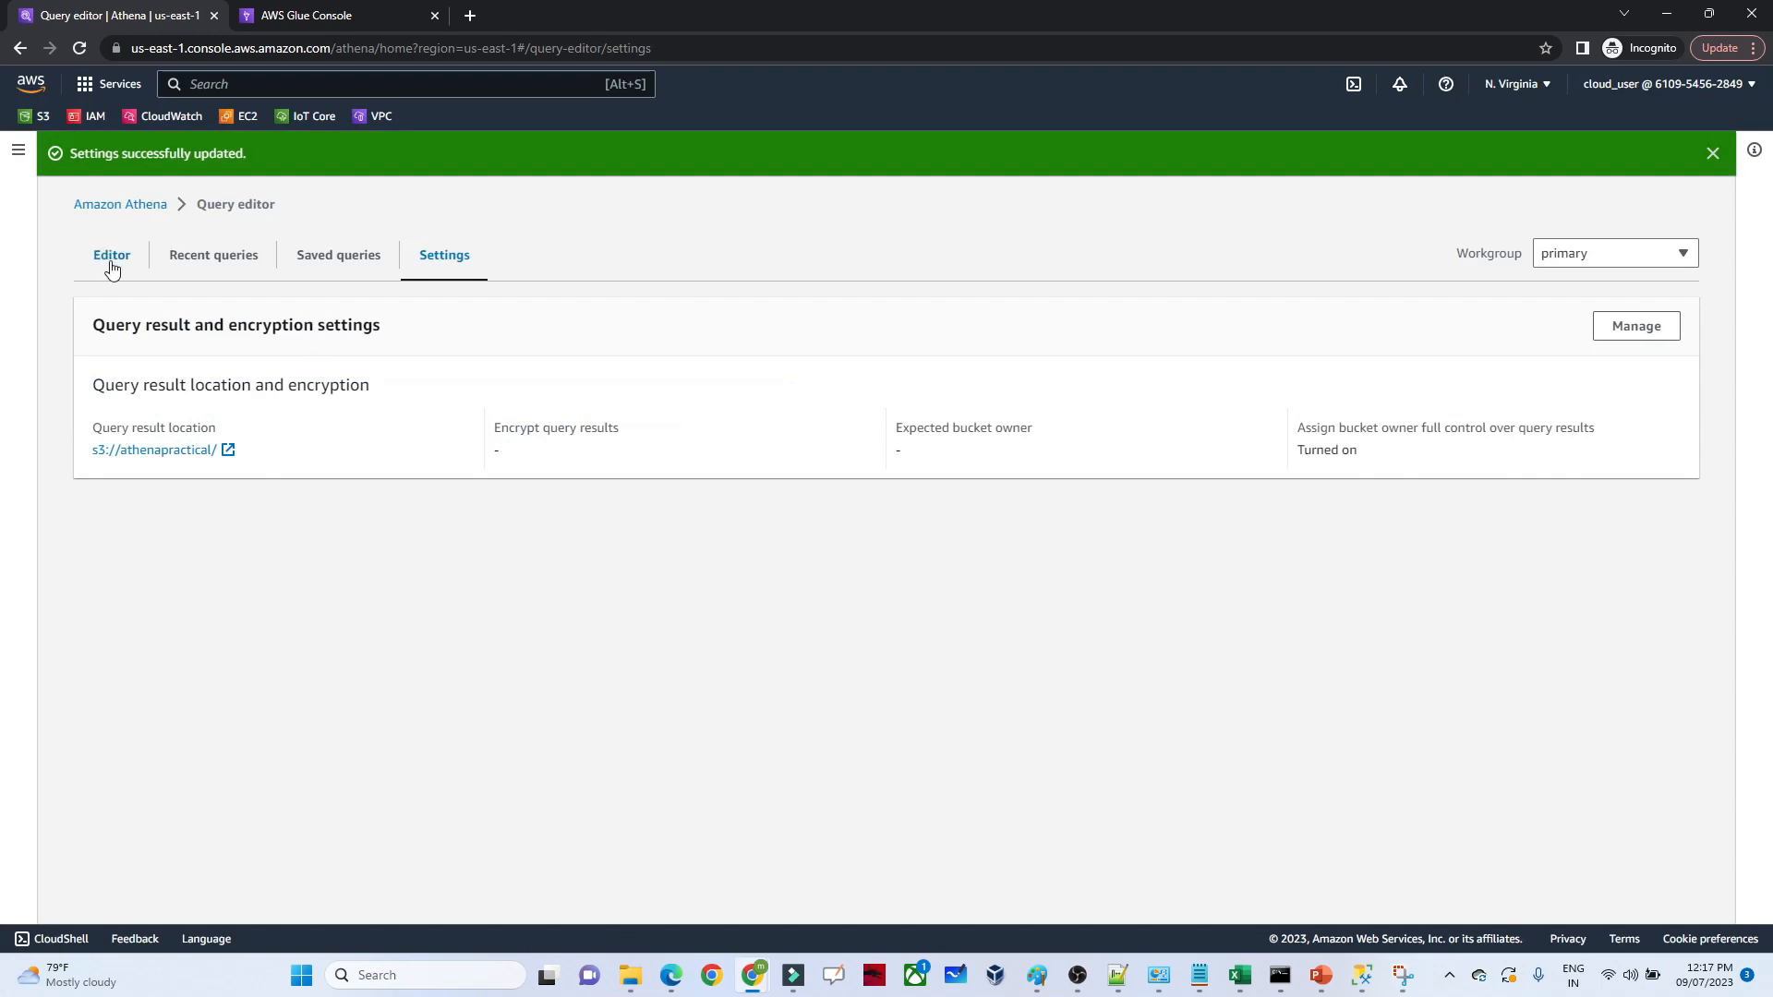
Return to the query editor, run the SELECT query limited to 10 rows on athenapractical and review the returned rows
left_click(192, 261)
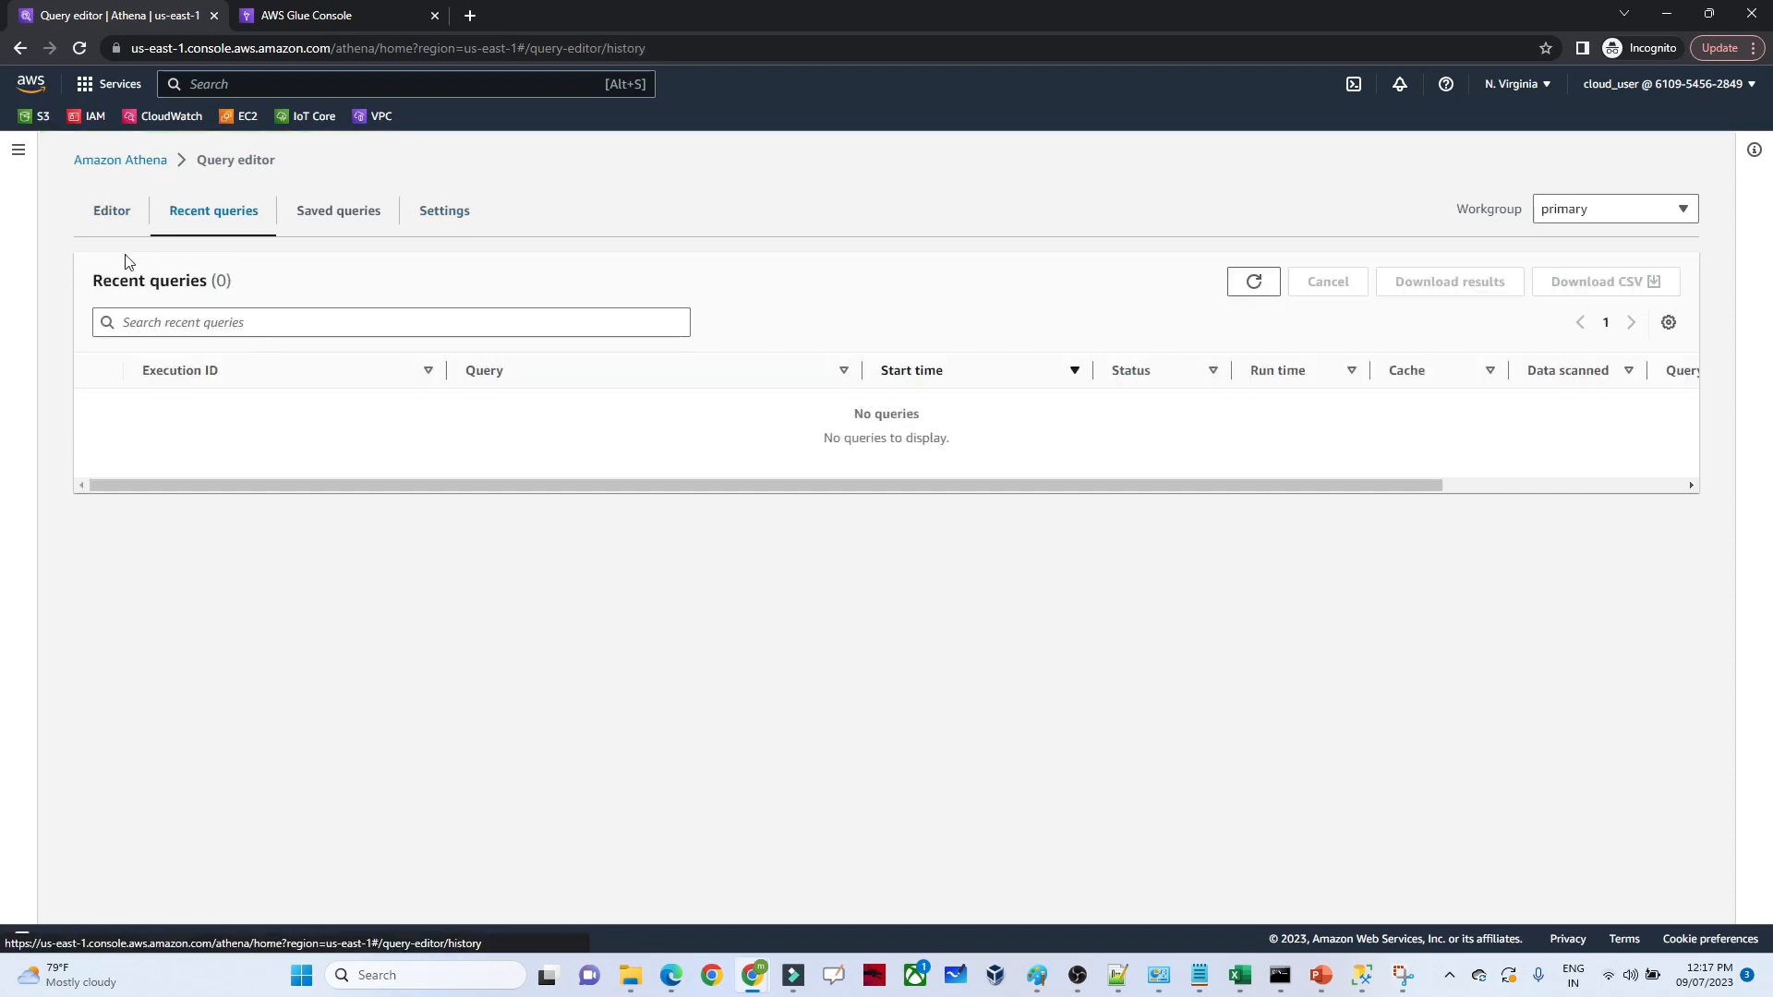
left_click(108, 224)
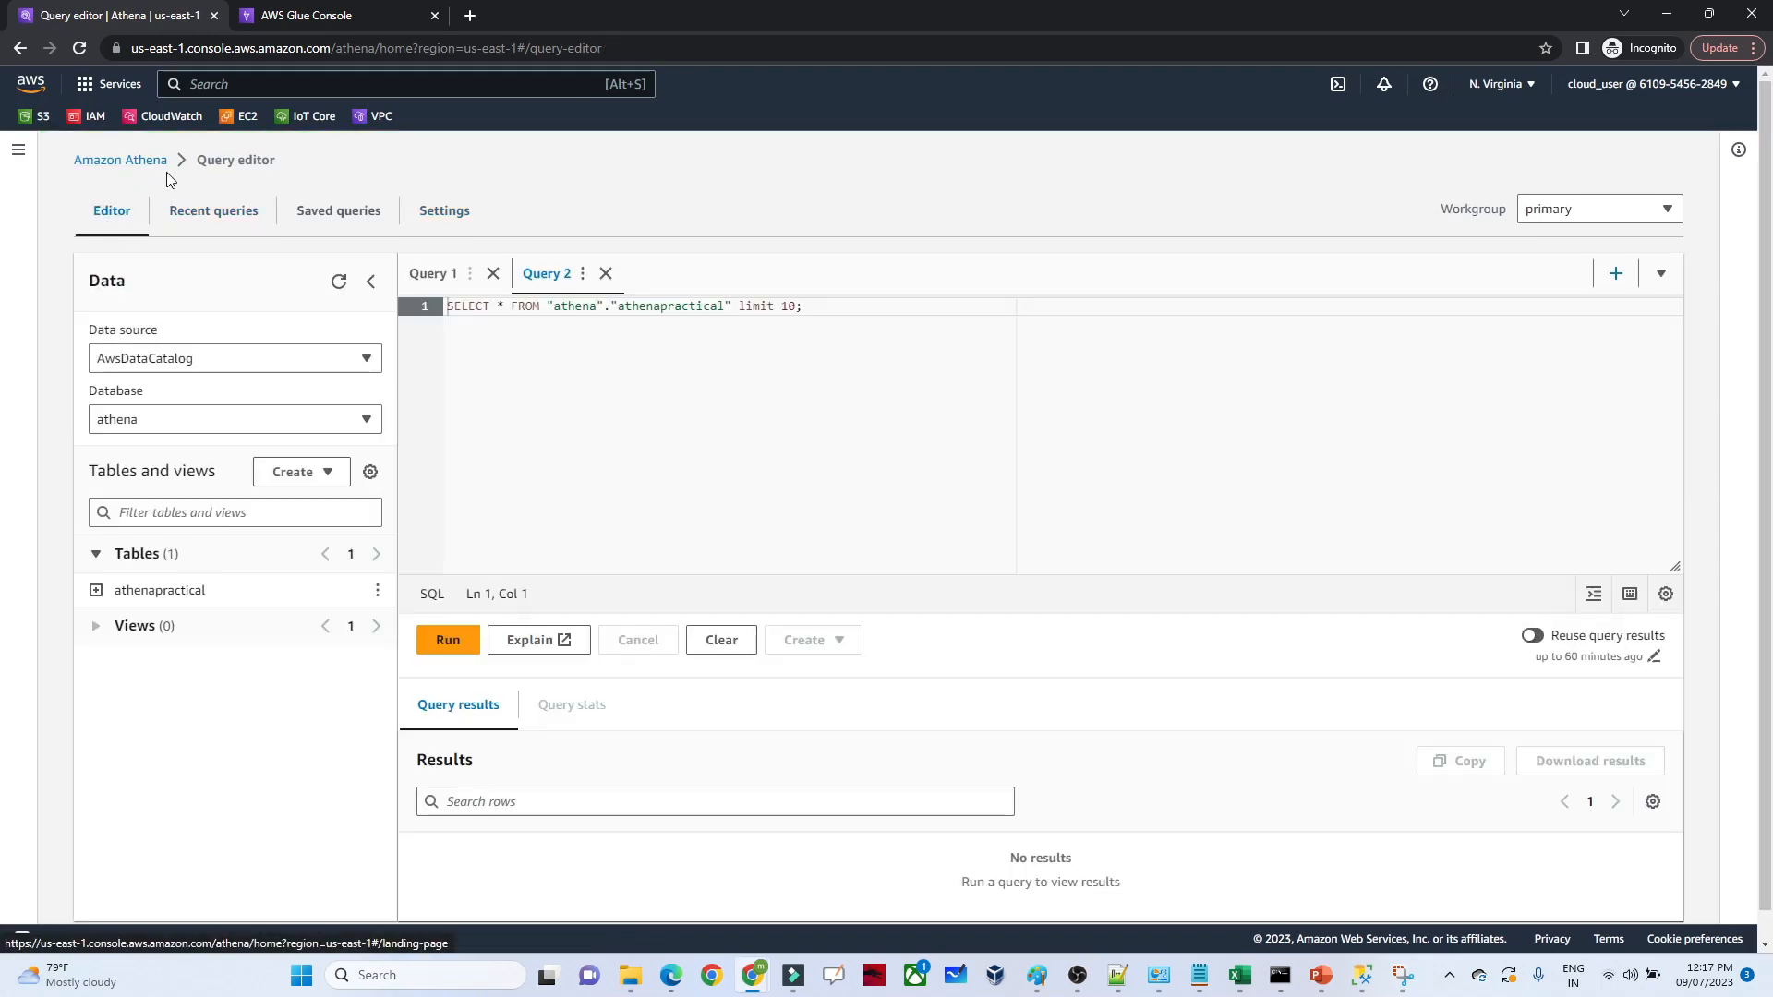
left_click_drag(846, 314, 434, 308)
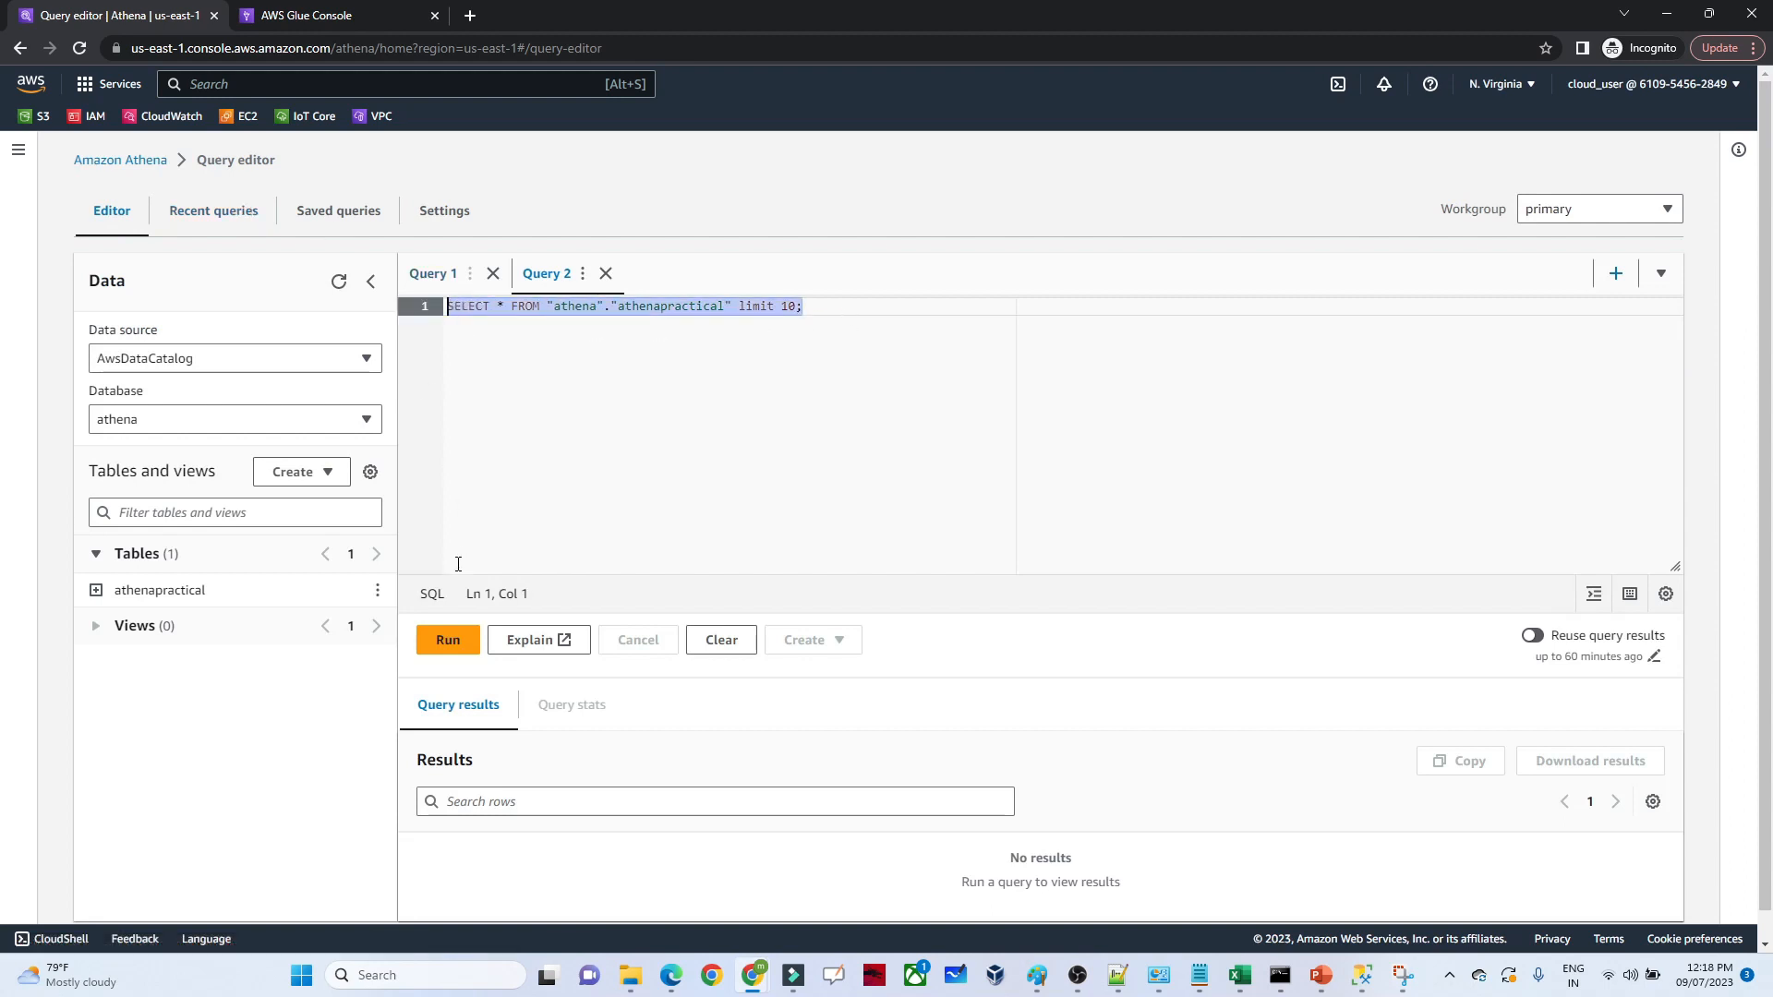
left_click(447, 639)
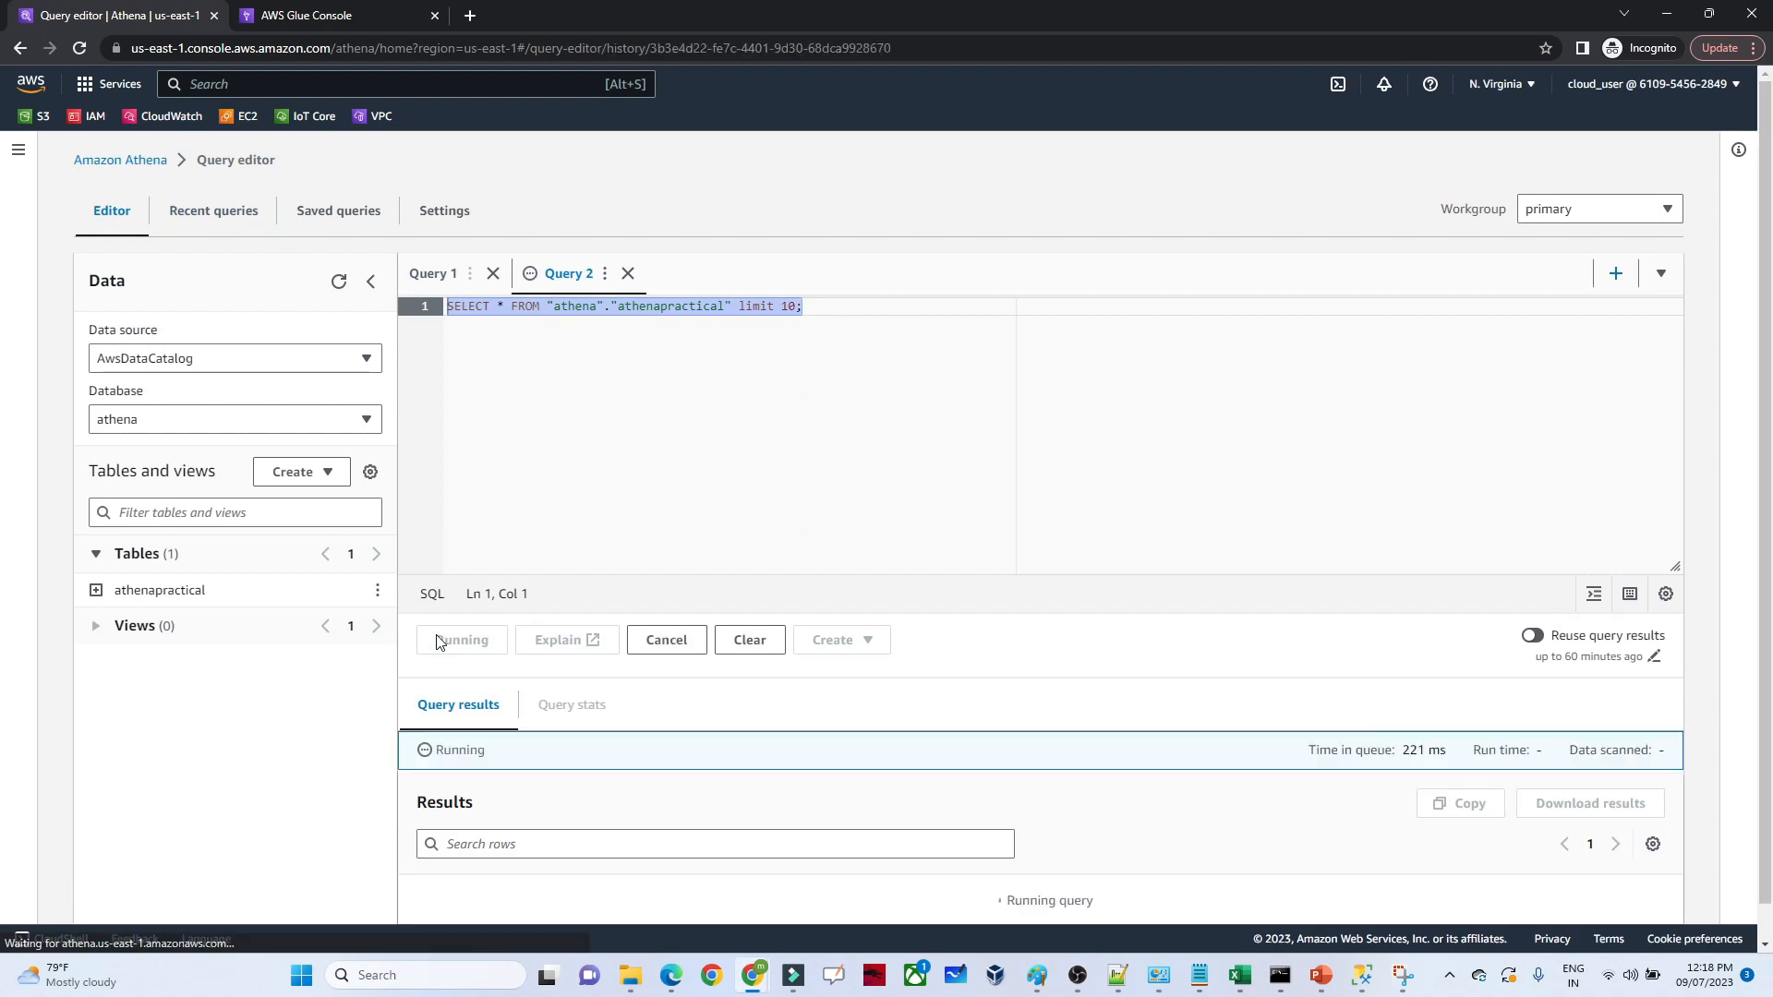
left_click_drag(1765, 486, 1766, 722)
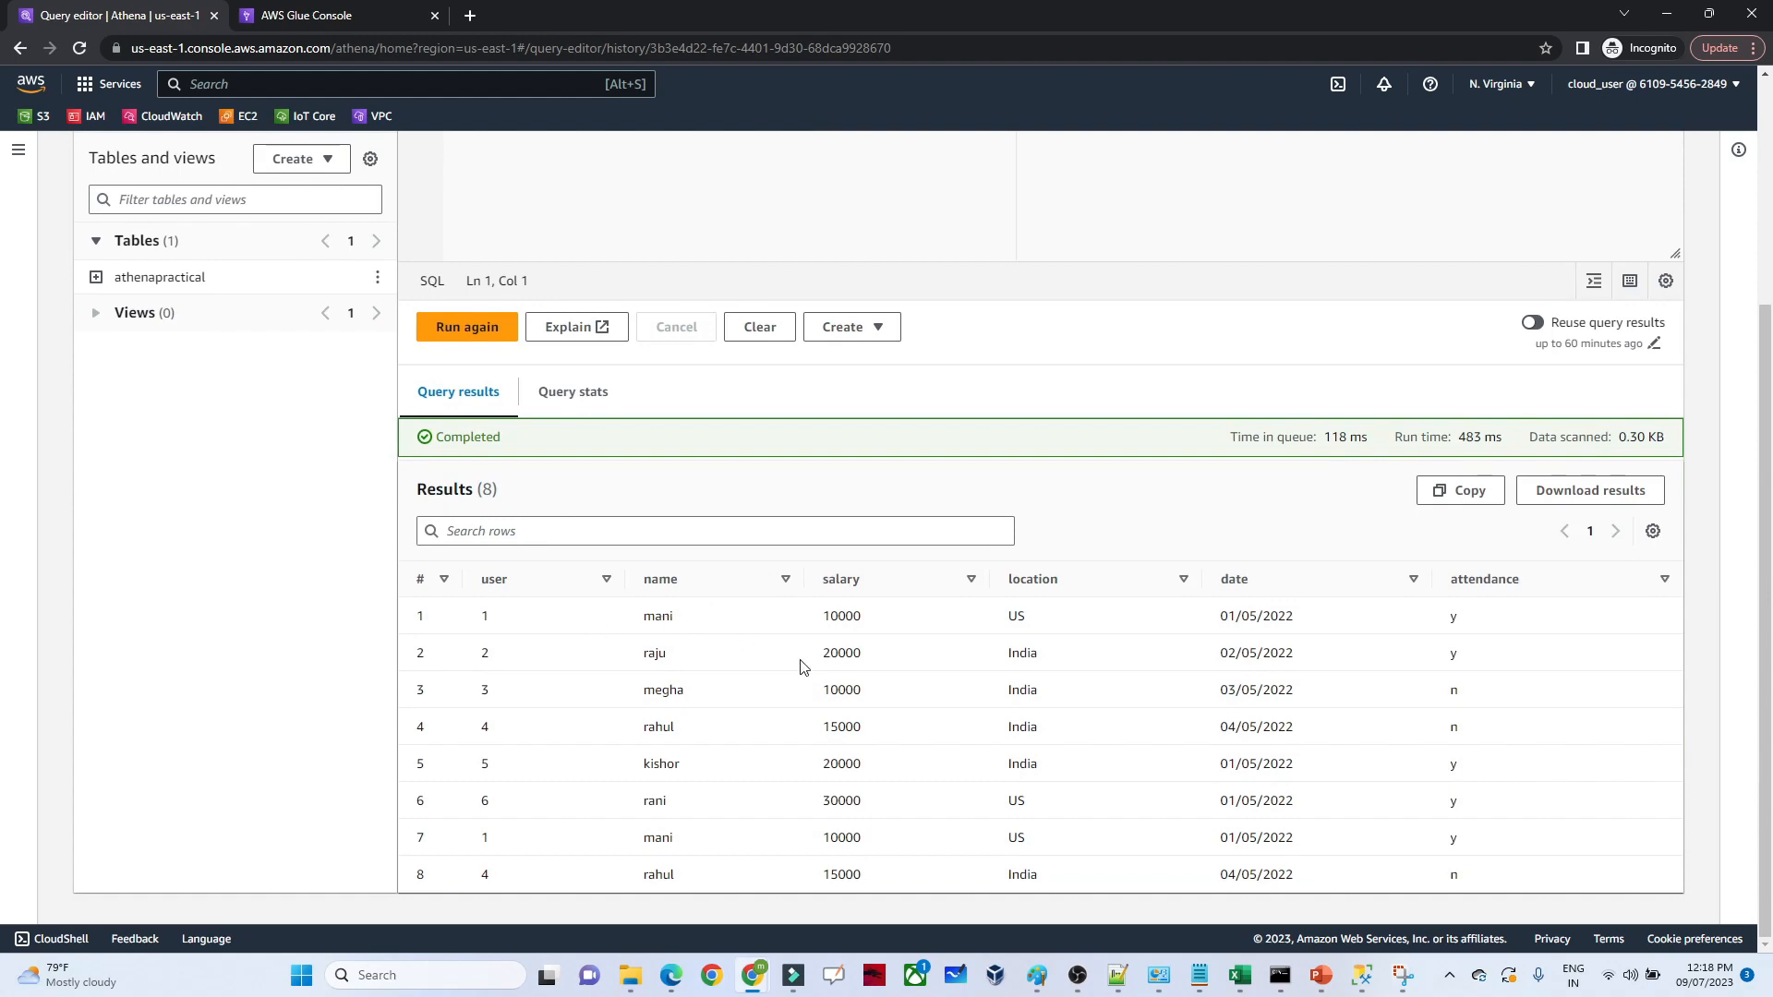
left_click_drag(1766, 538, 1768, 196)
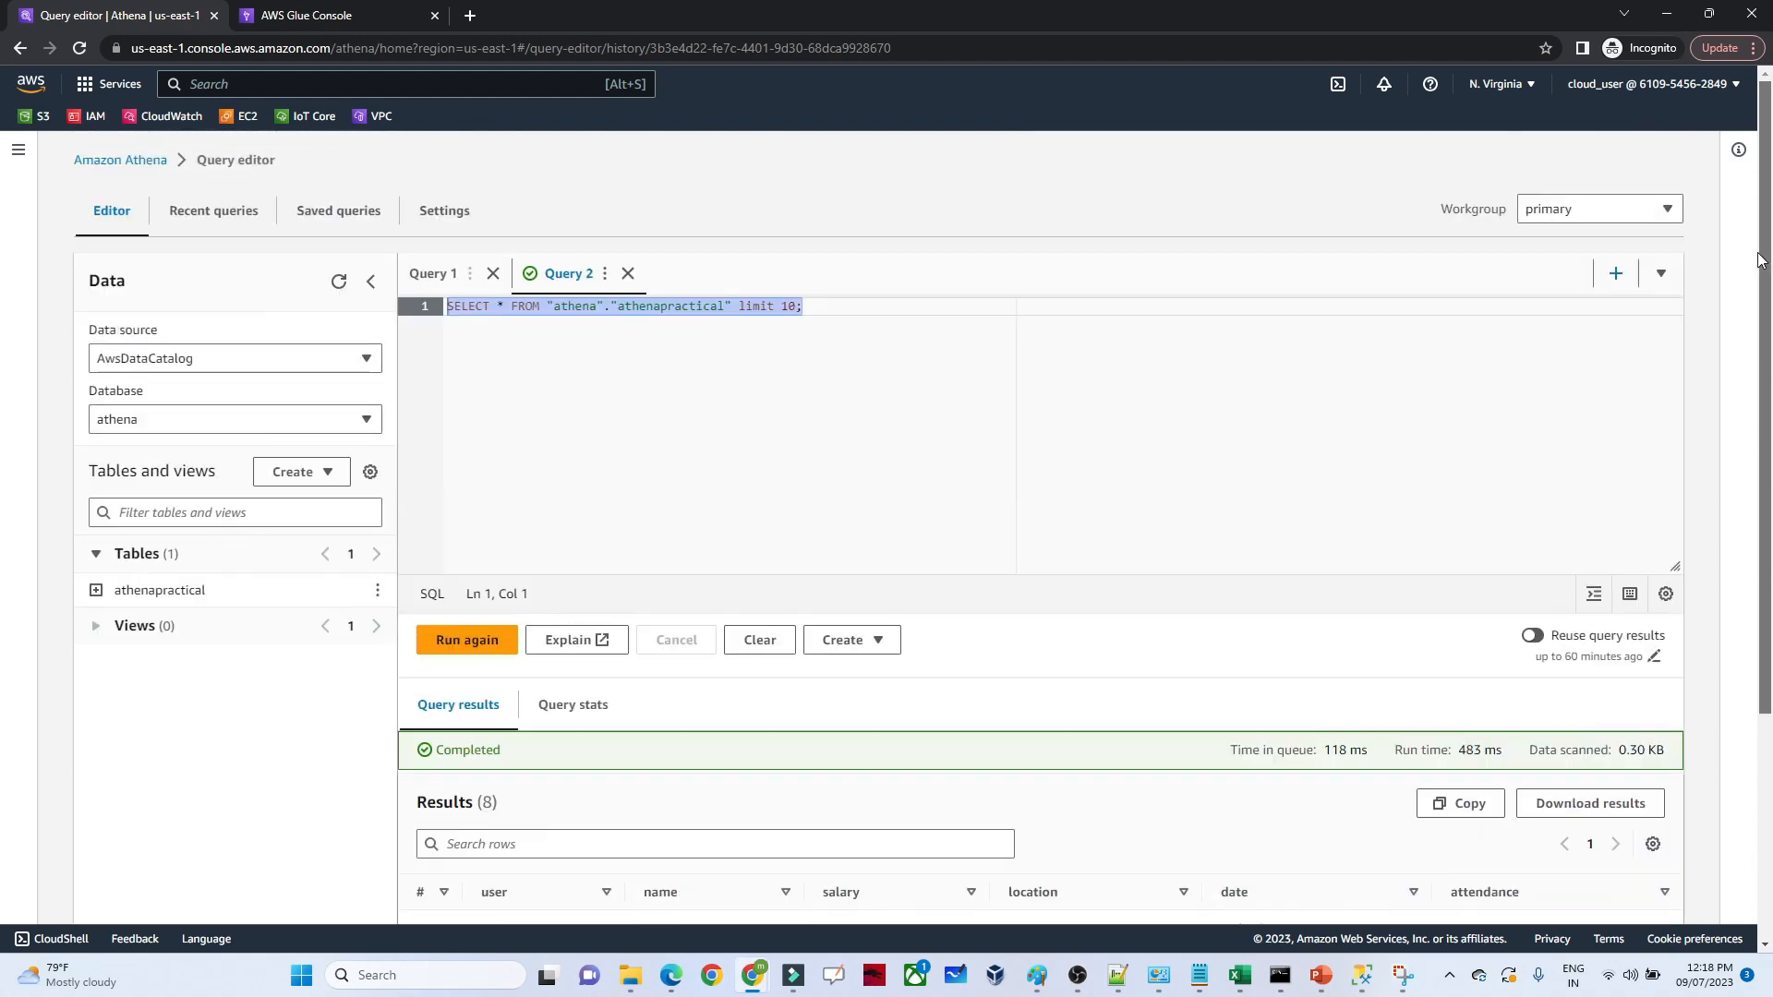
left_click_drag(1770, 448, 1764, 397)
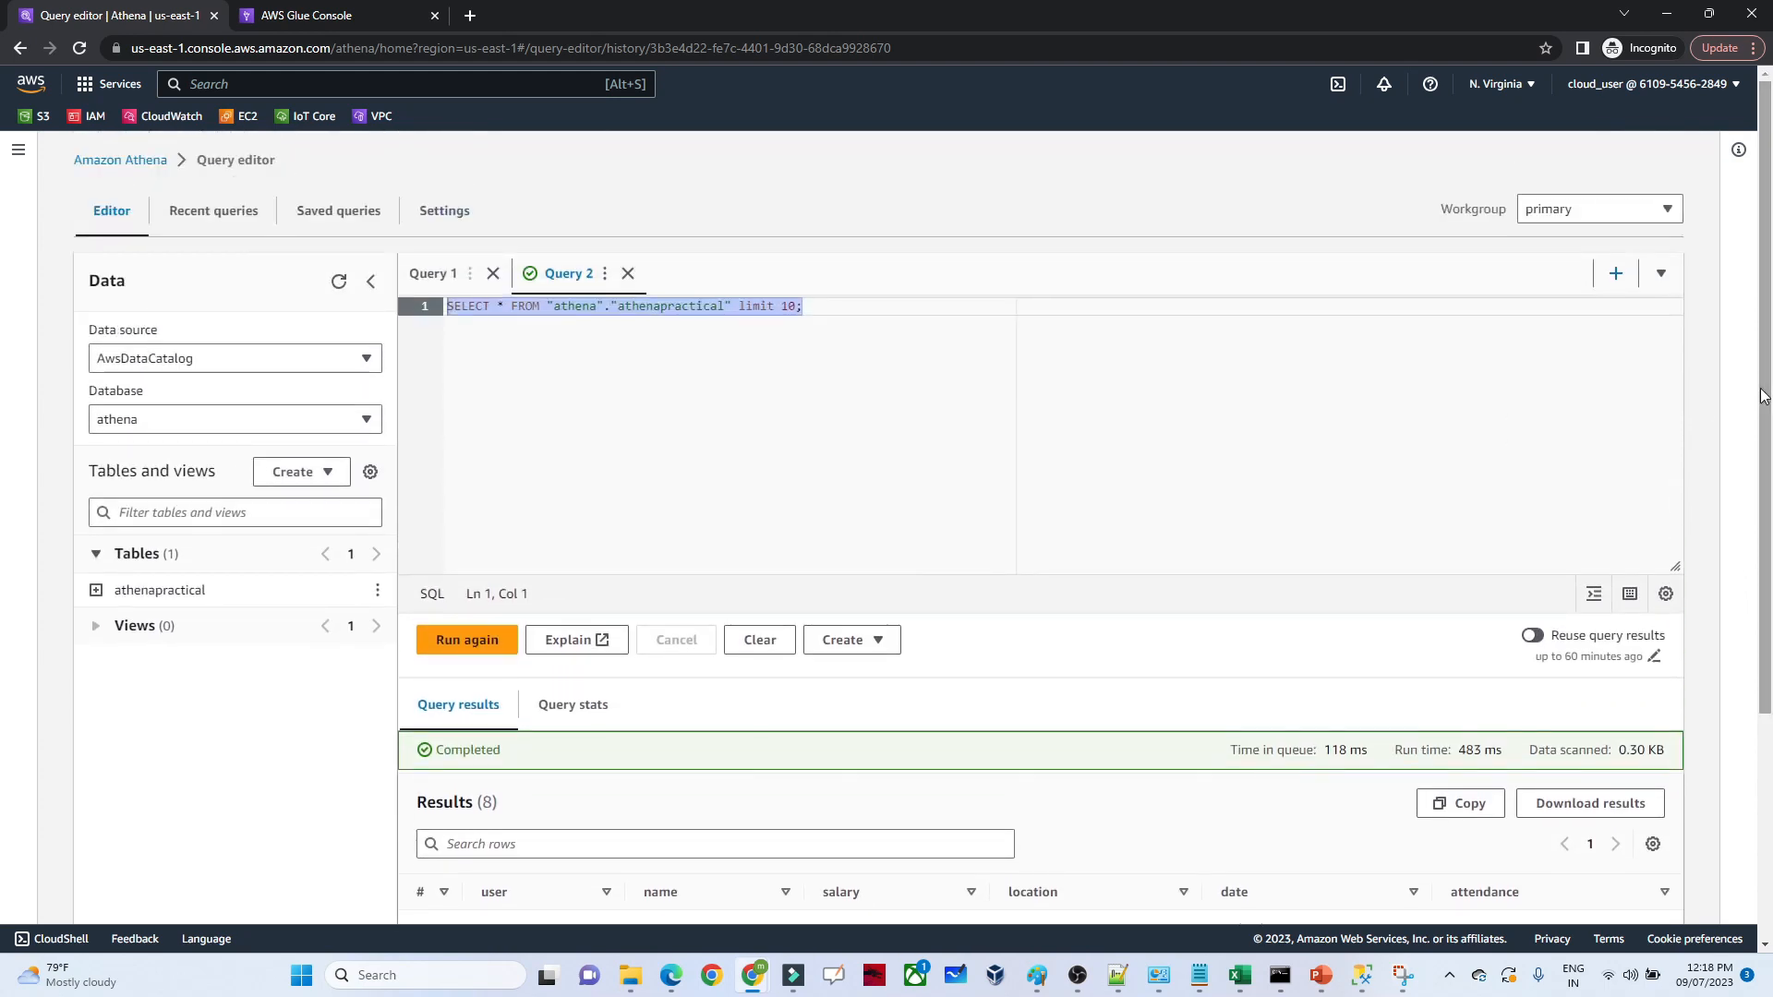
Start a second query two lines below the first one with "select sum(salary),location from"
left_click(825, 308)
key("Return")
key("Return")
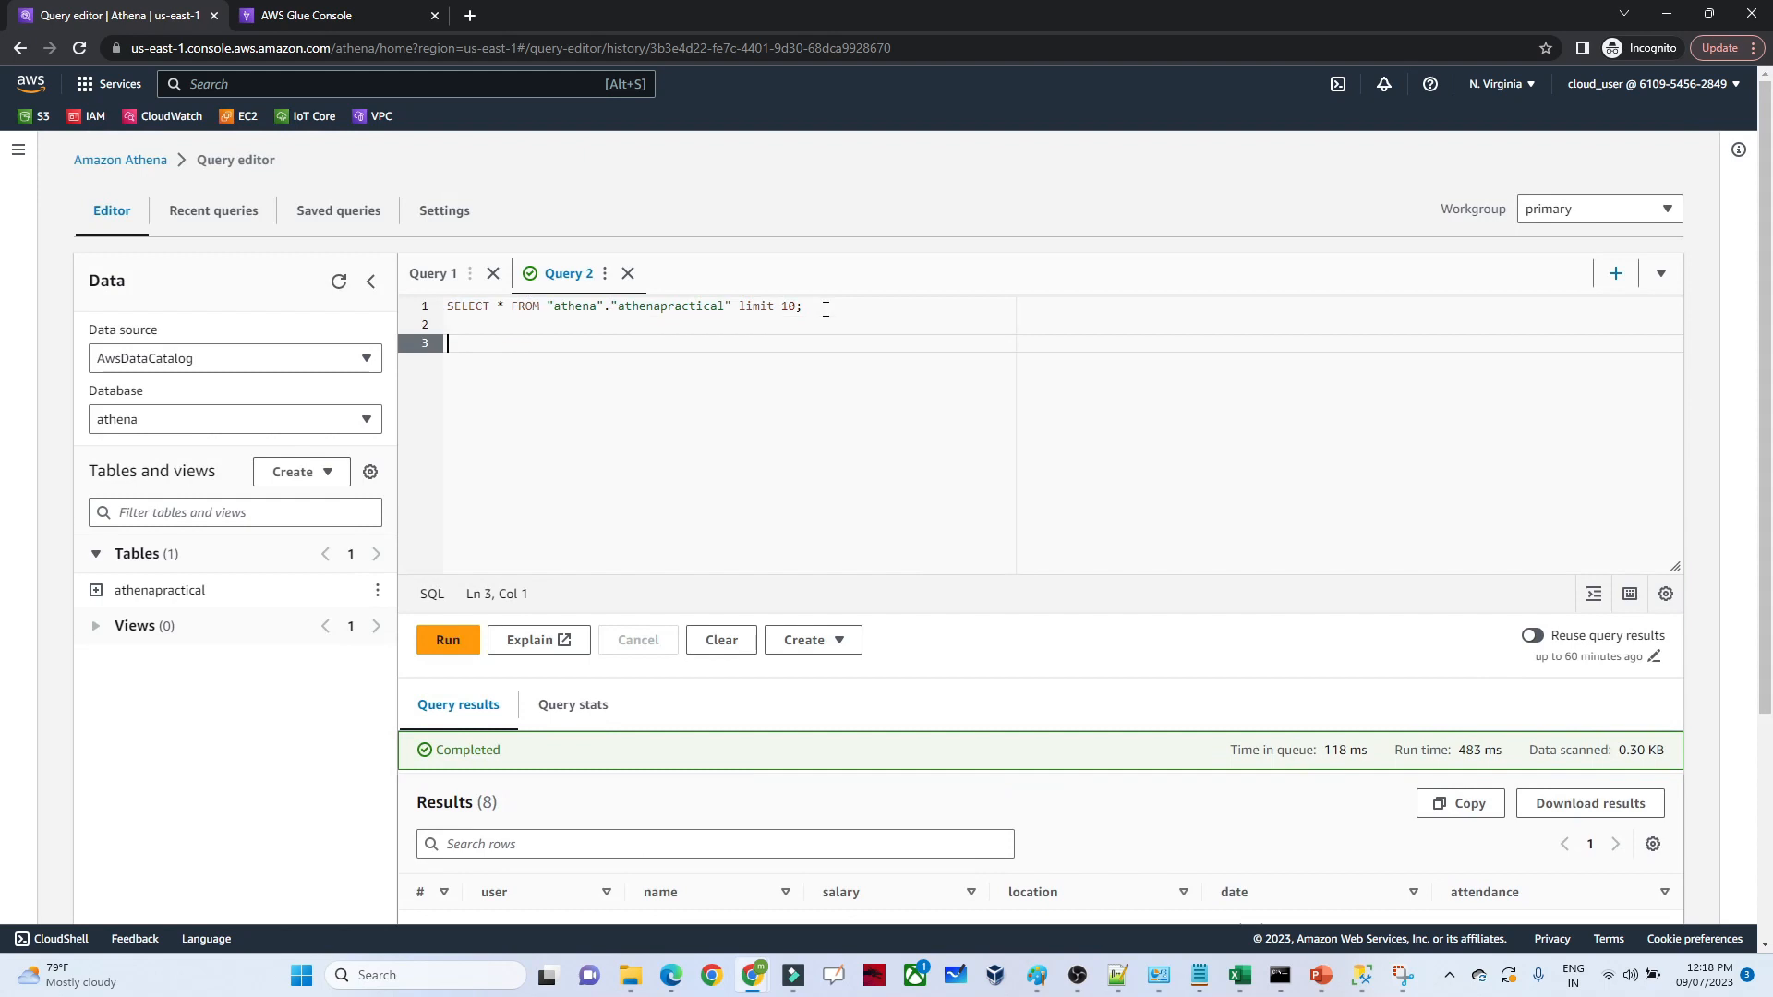
type("select sum(d")
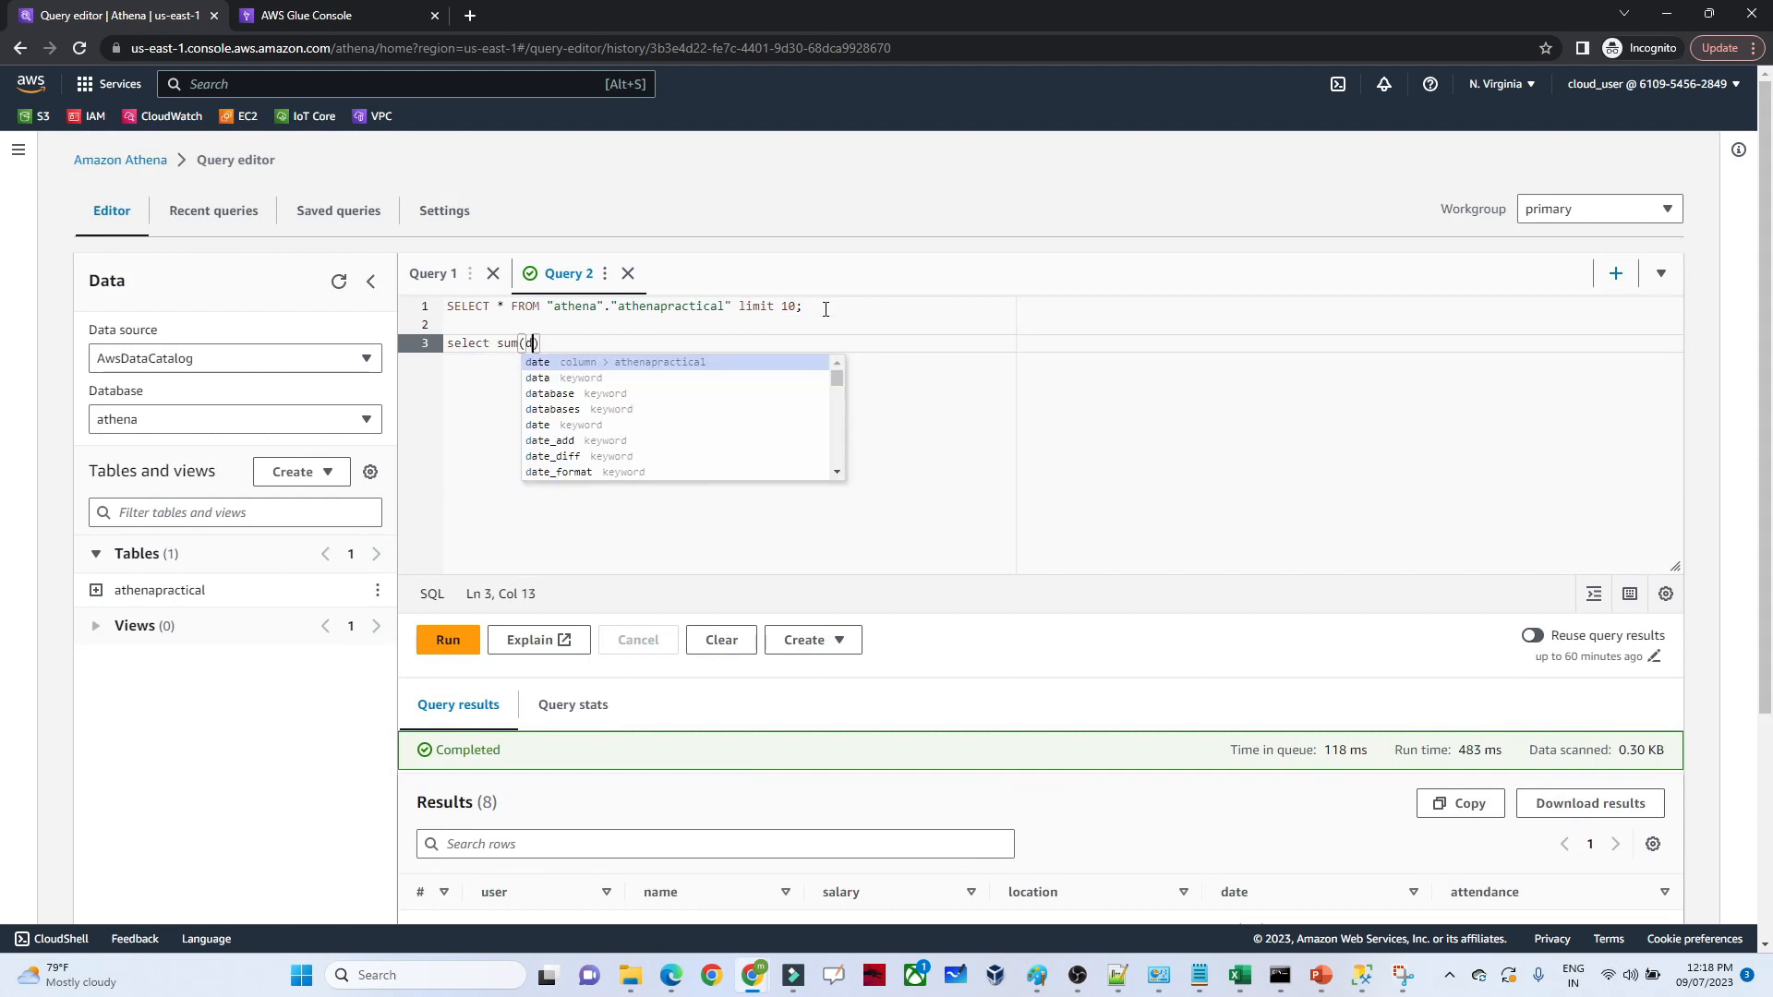
key("BackSpace")
type("salary")
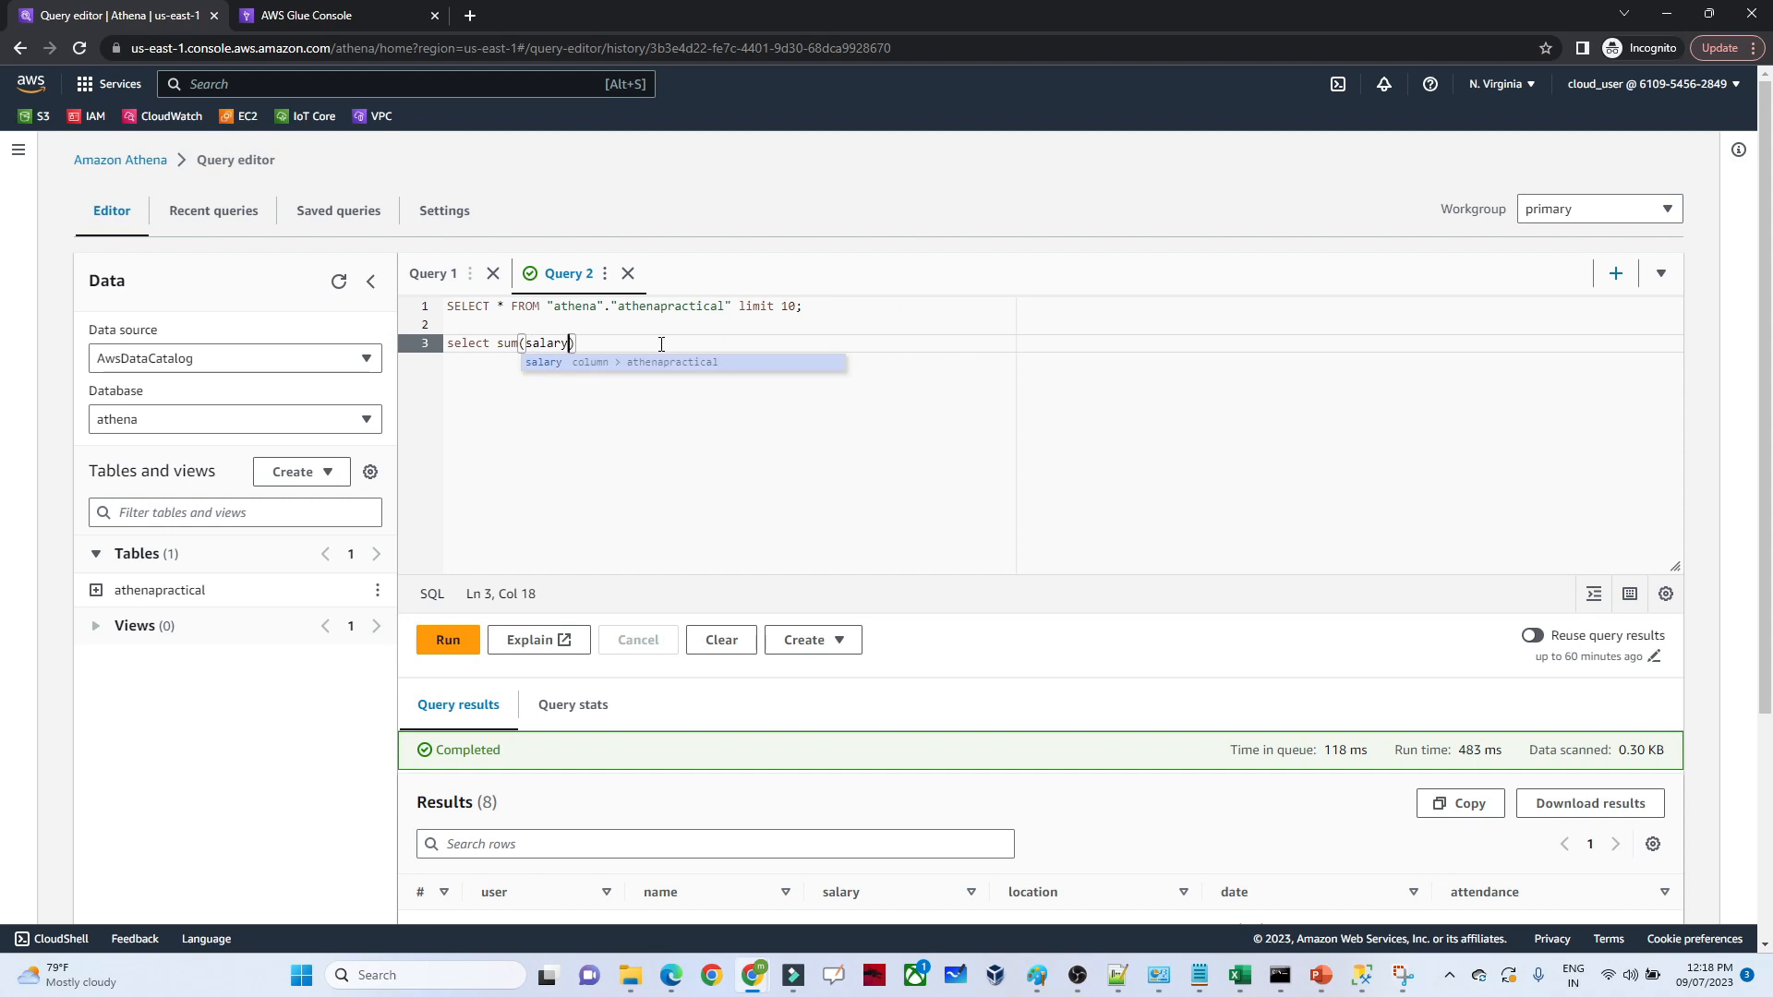
type("),l")
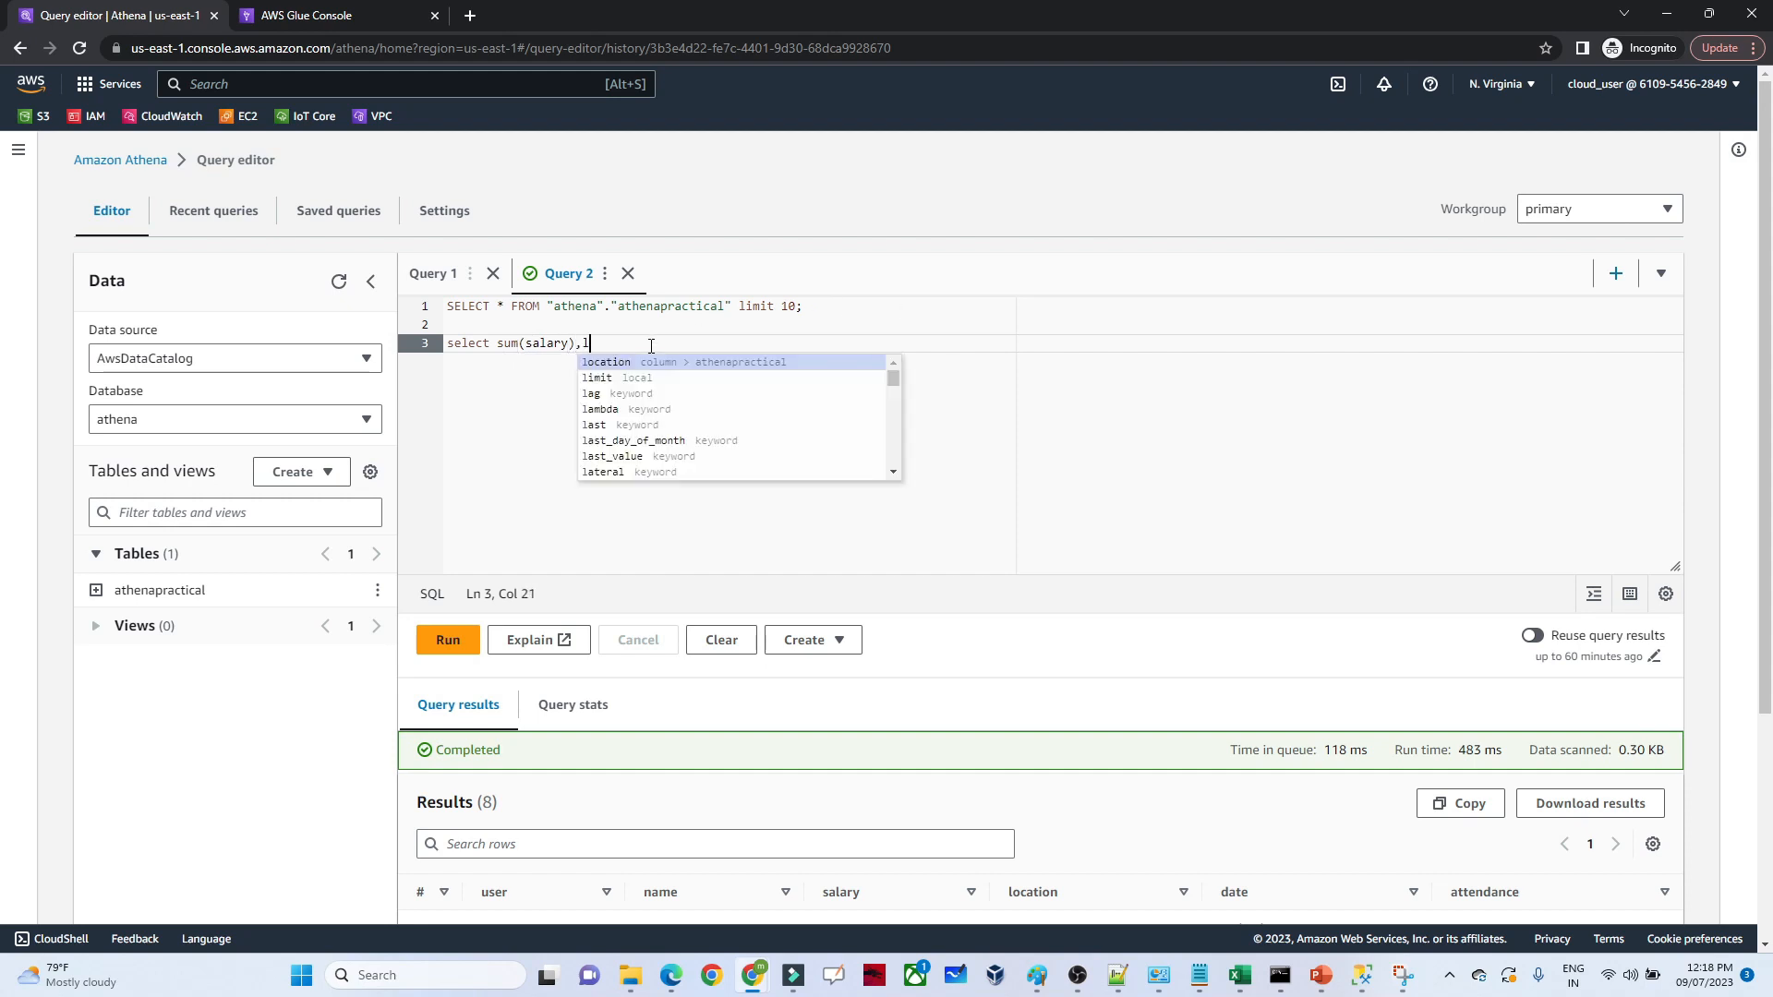
type("ocatio")
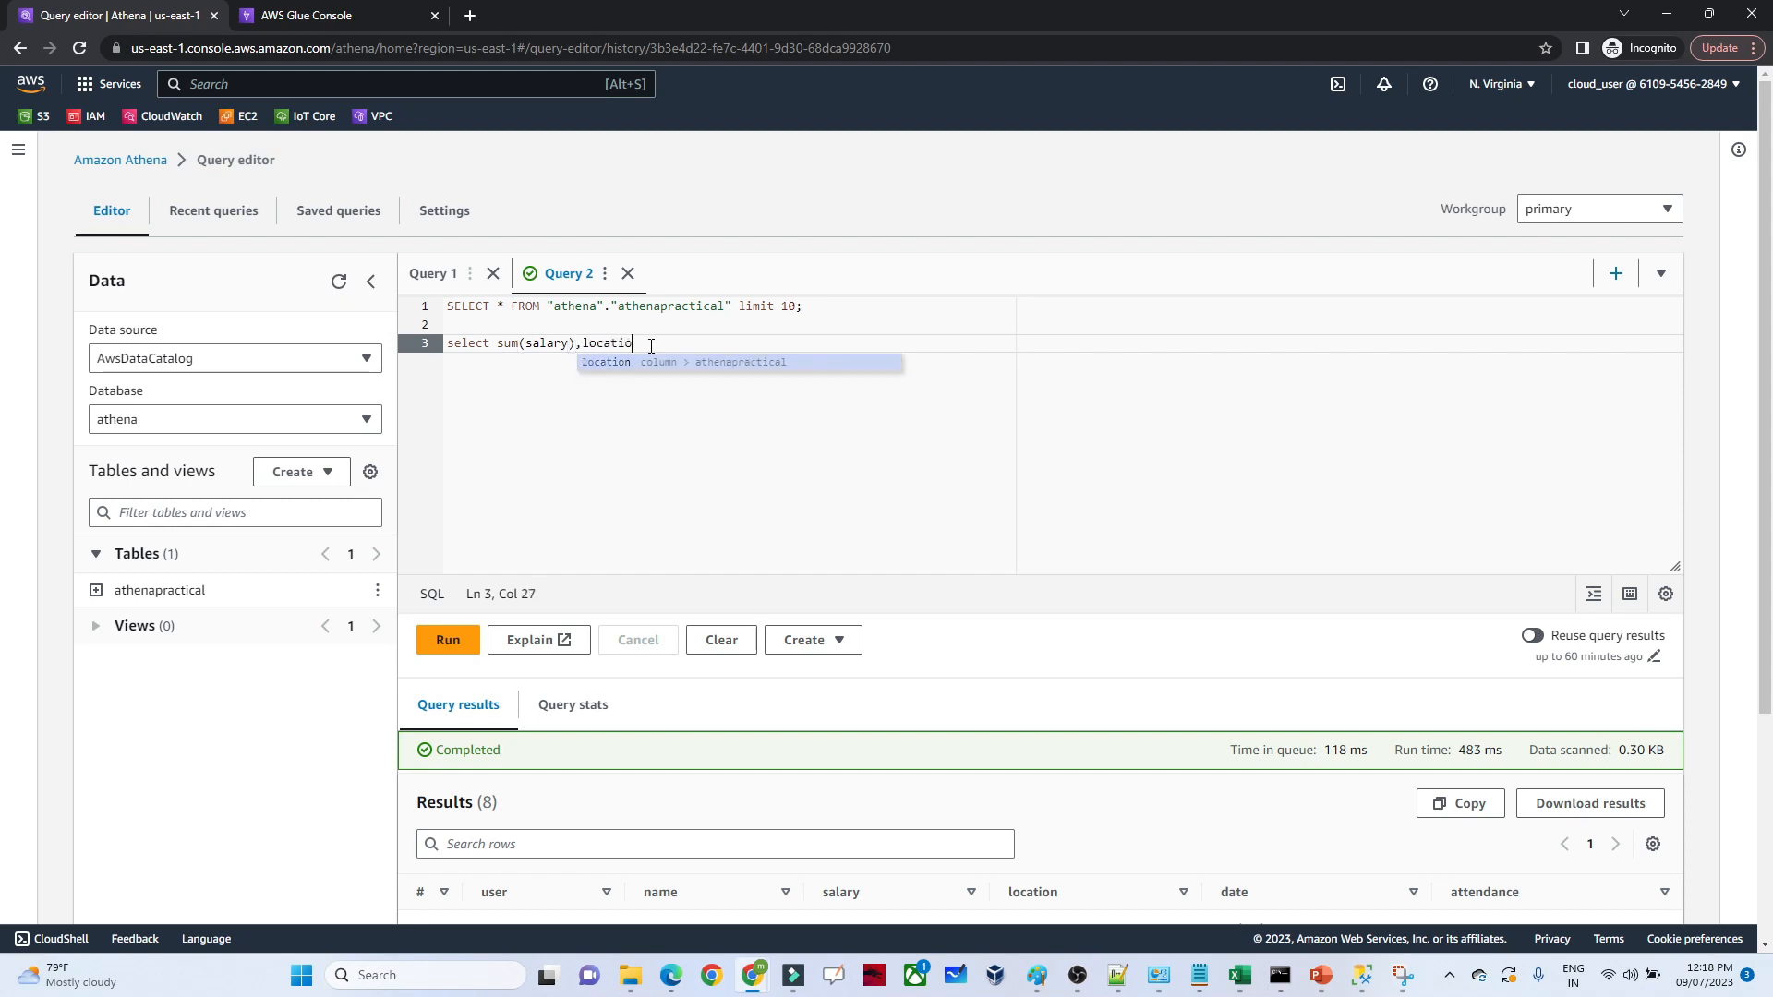
type("n from")
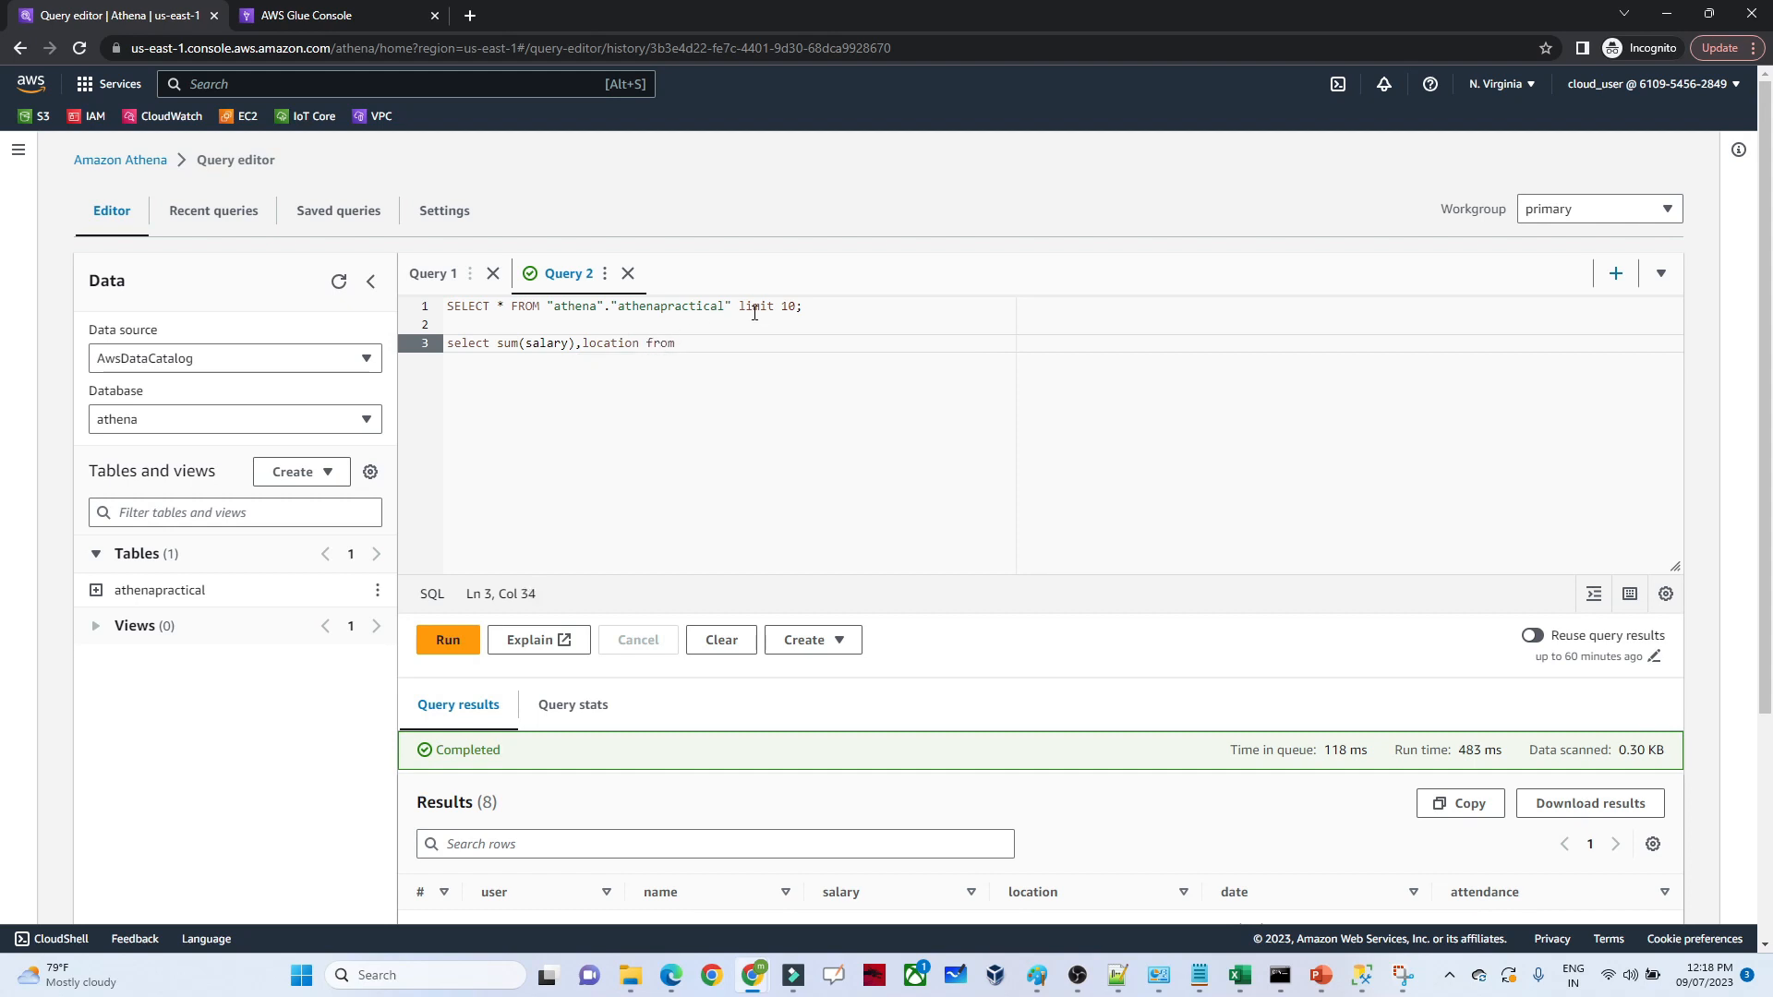
Complete the second query with the table reference "athena"."athenapractical" copied from the first query, followed by "group by location"
left_click_drag(732, 307, 545, 309)
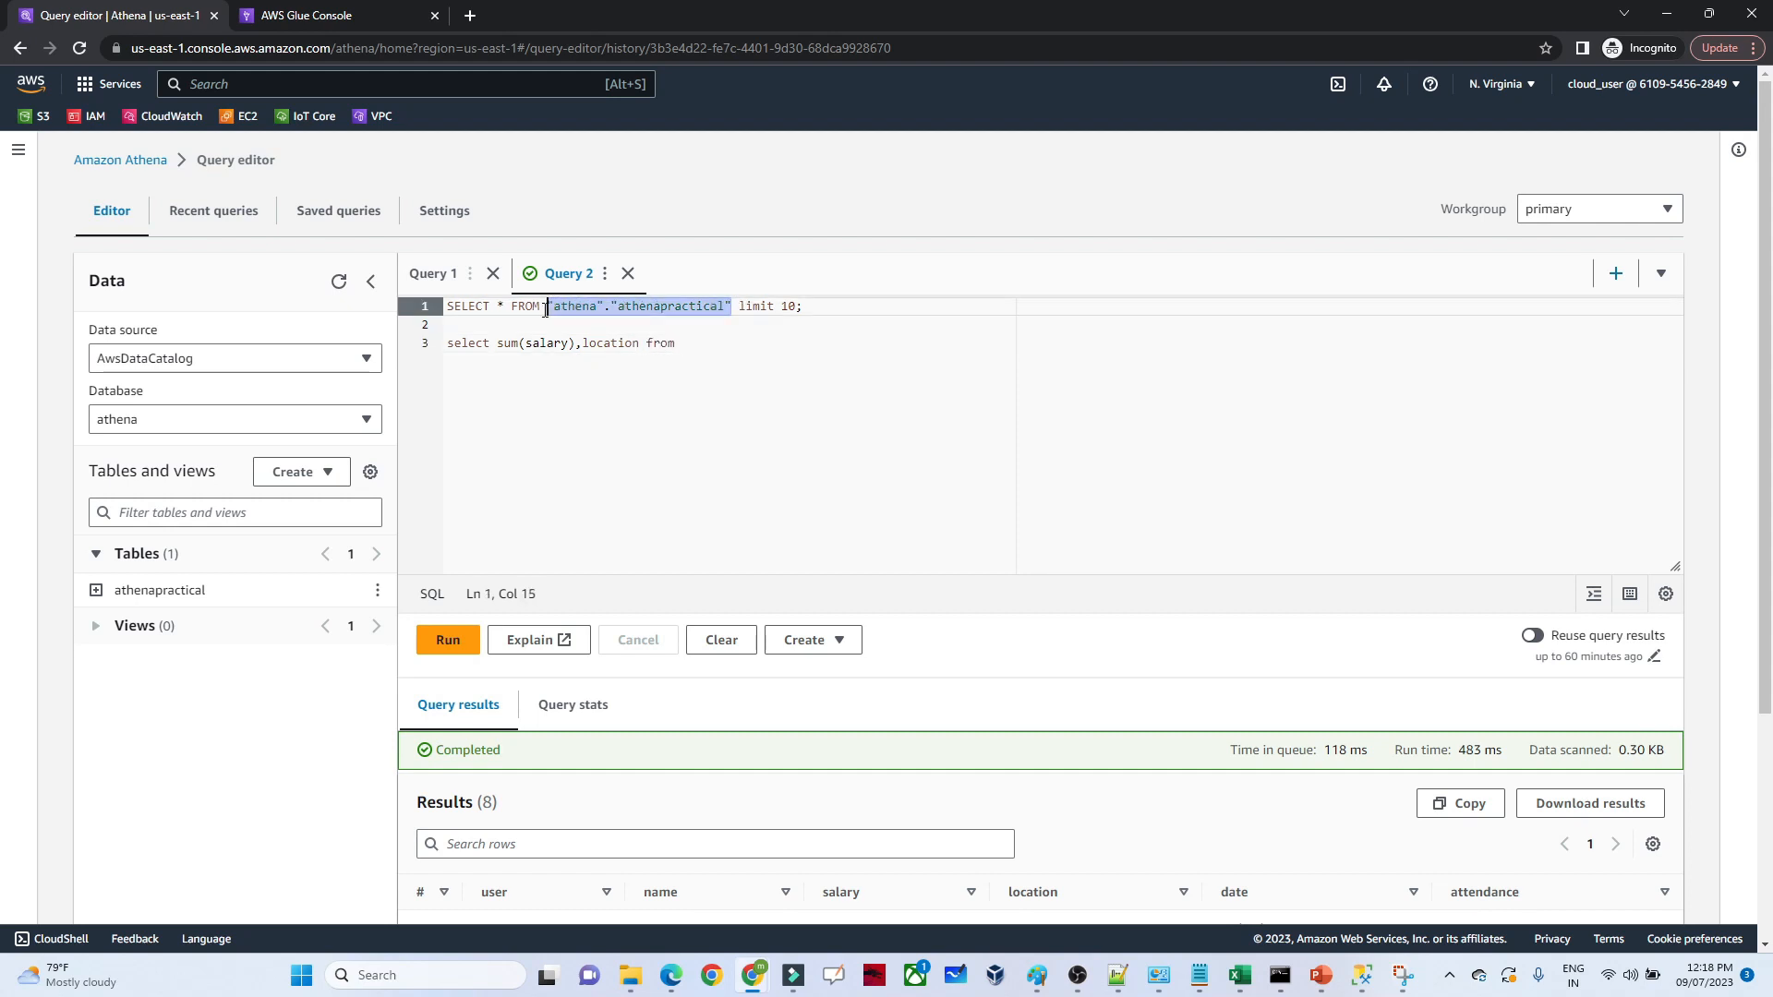
key("ctrl+c")
left_click(697, 343)
key("ctrl+v")
type("grou")
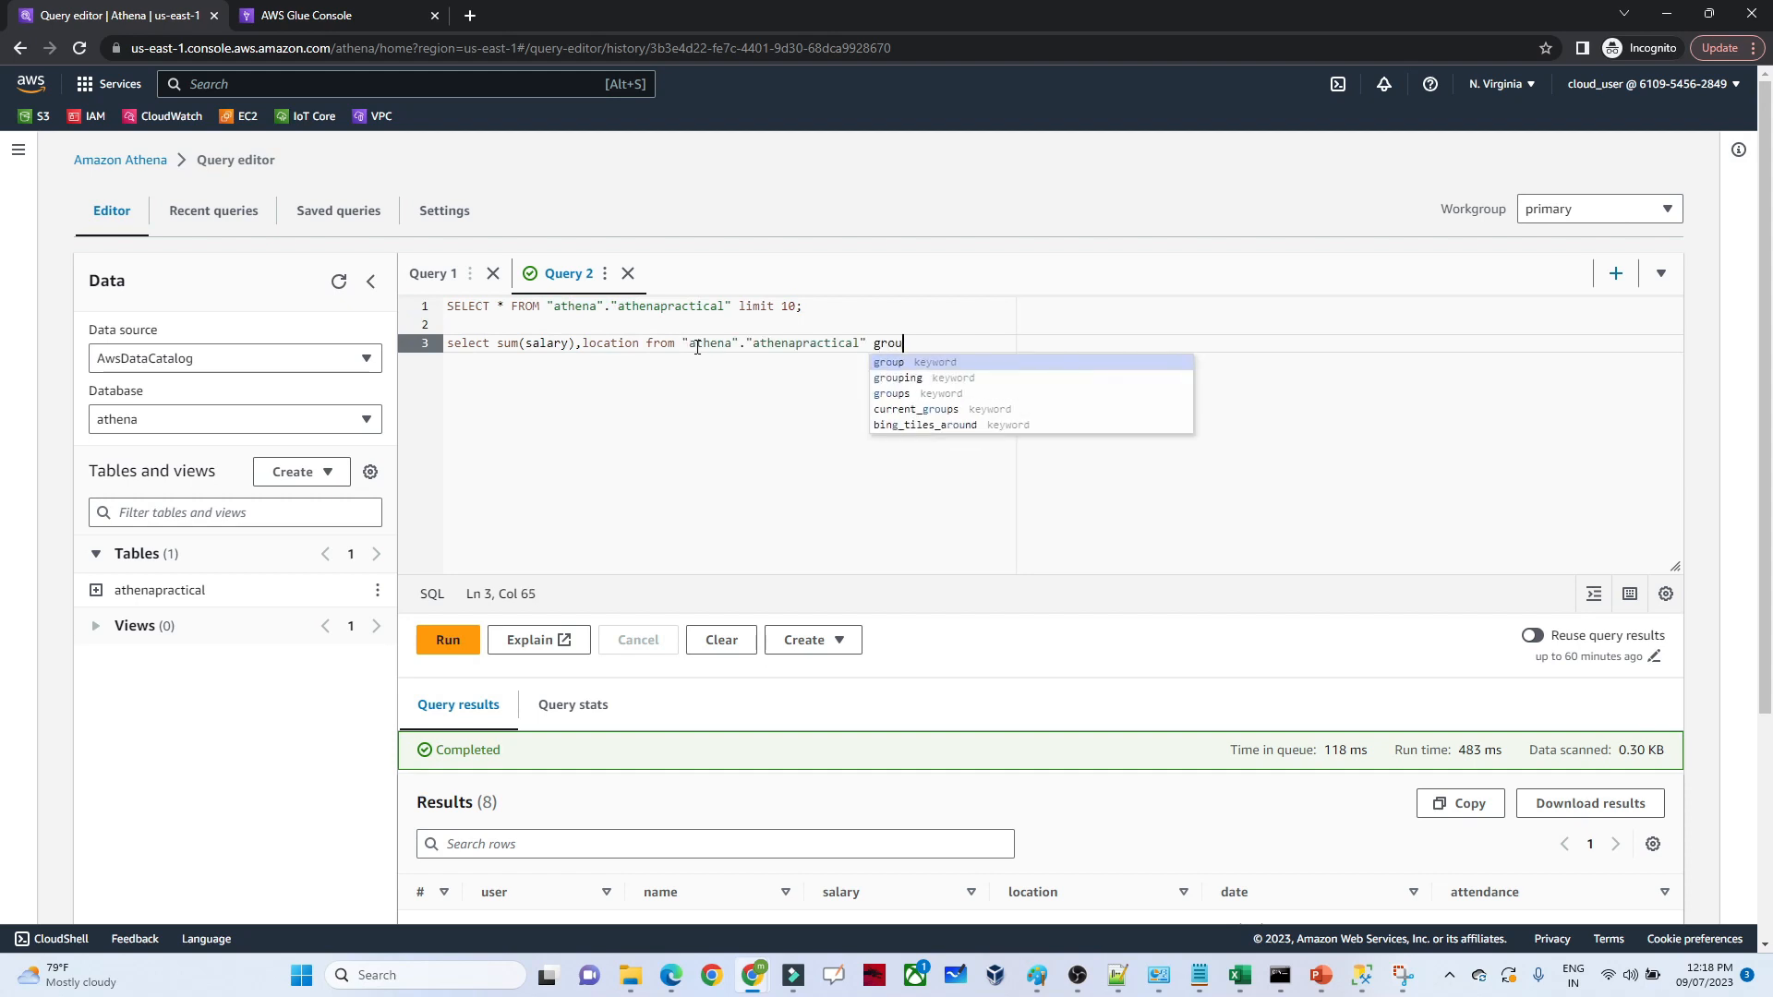
type("p by location")
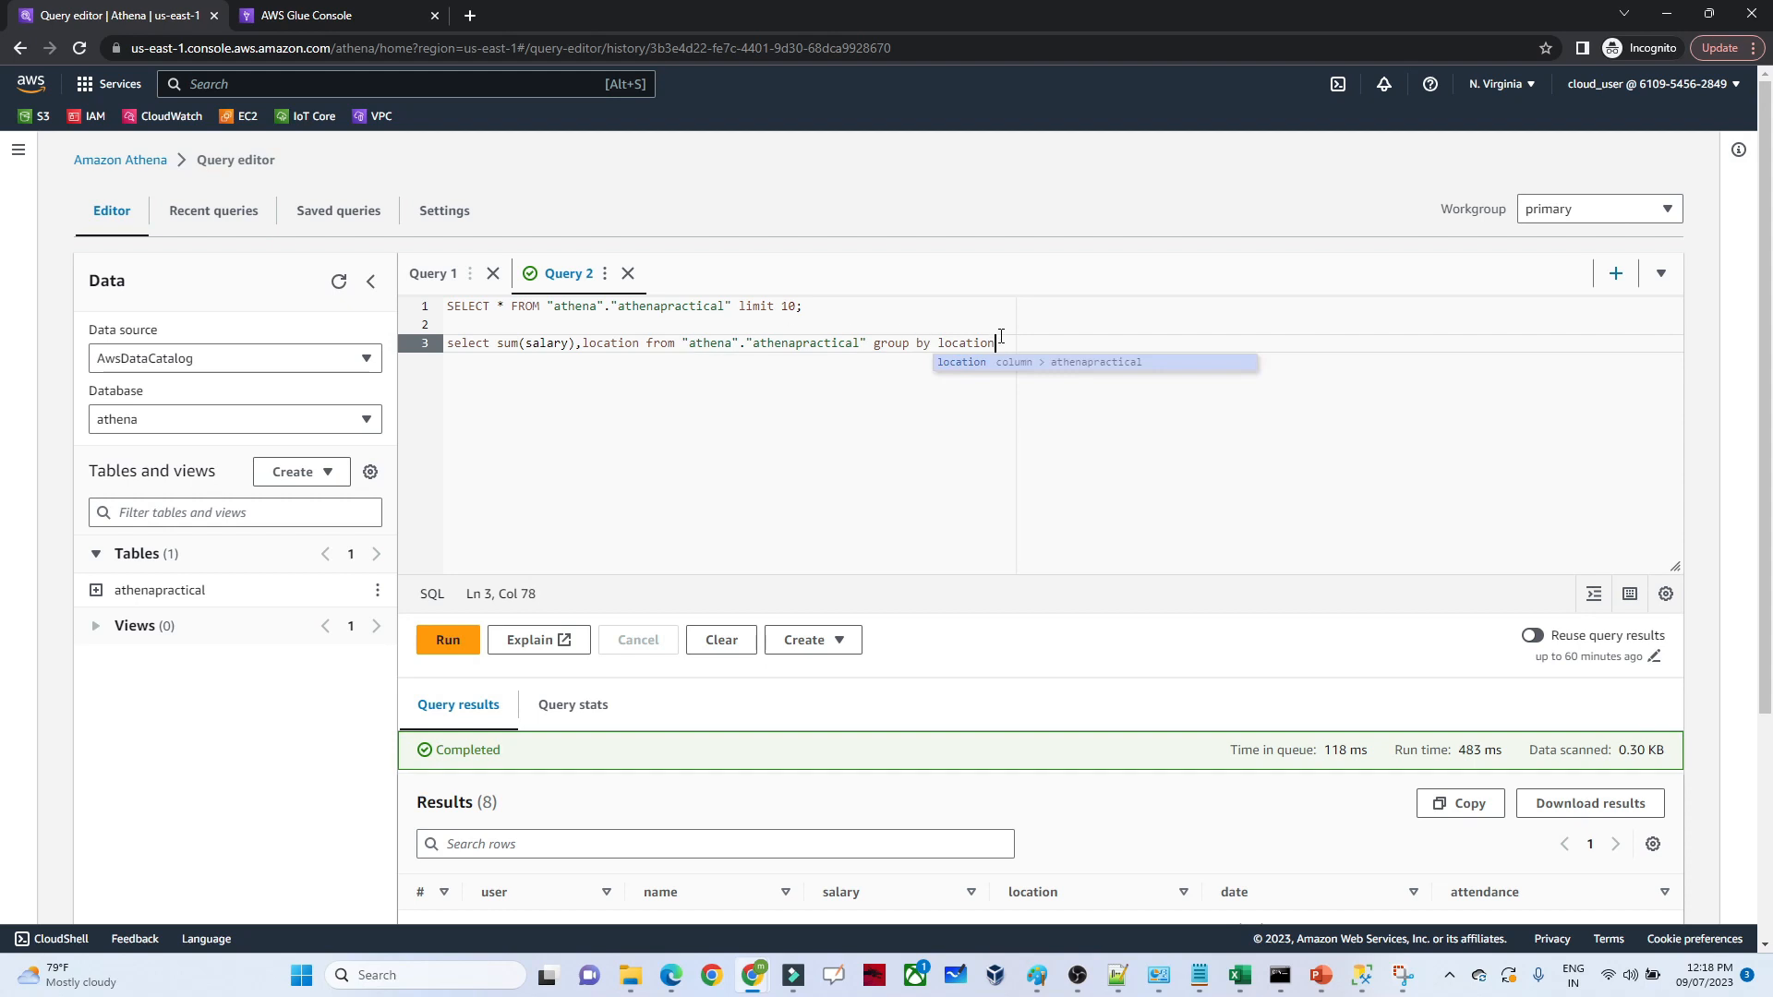
Run only the query that sums salary by location and review its results
left_click_drag(1000, 342, 443, 344)
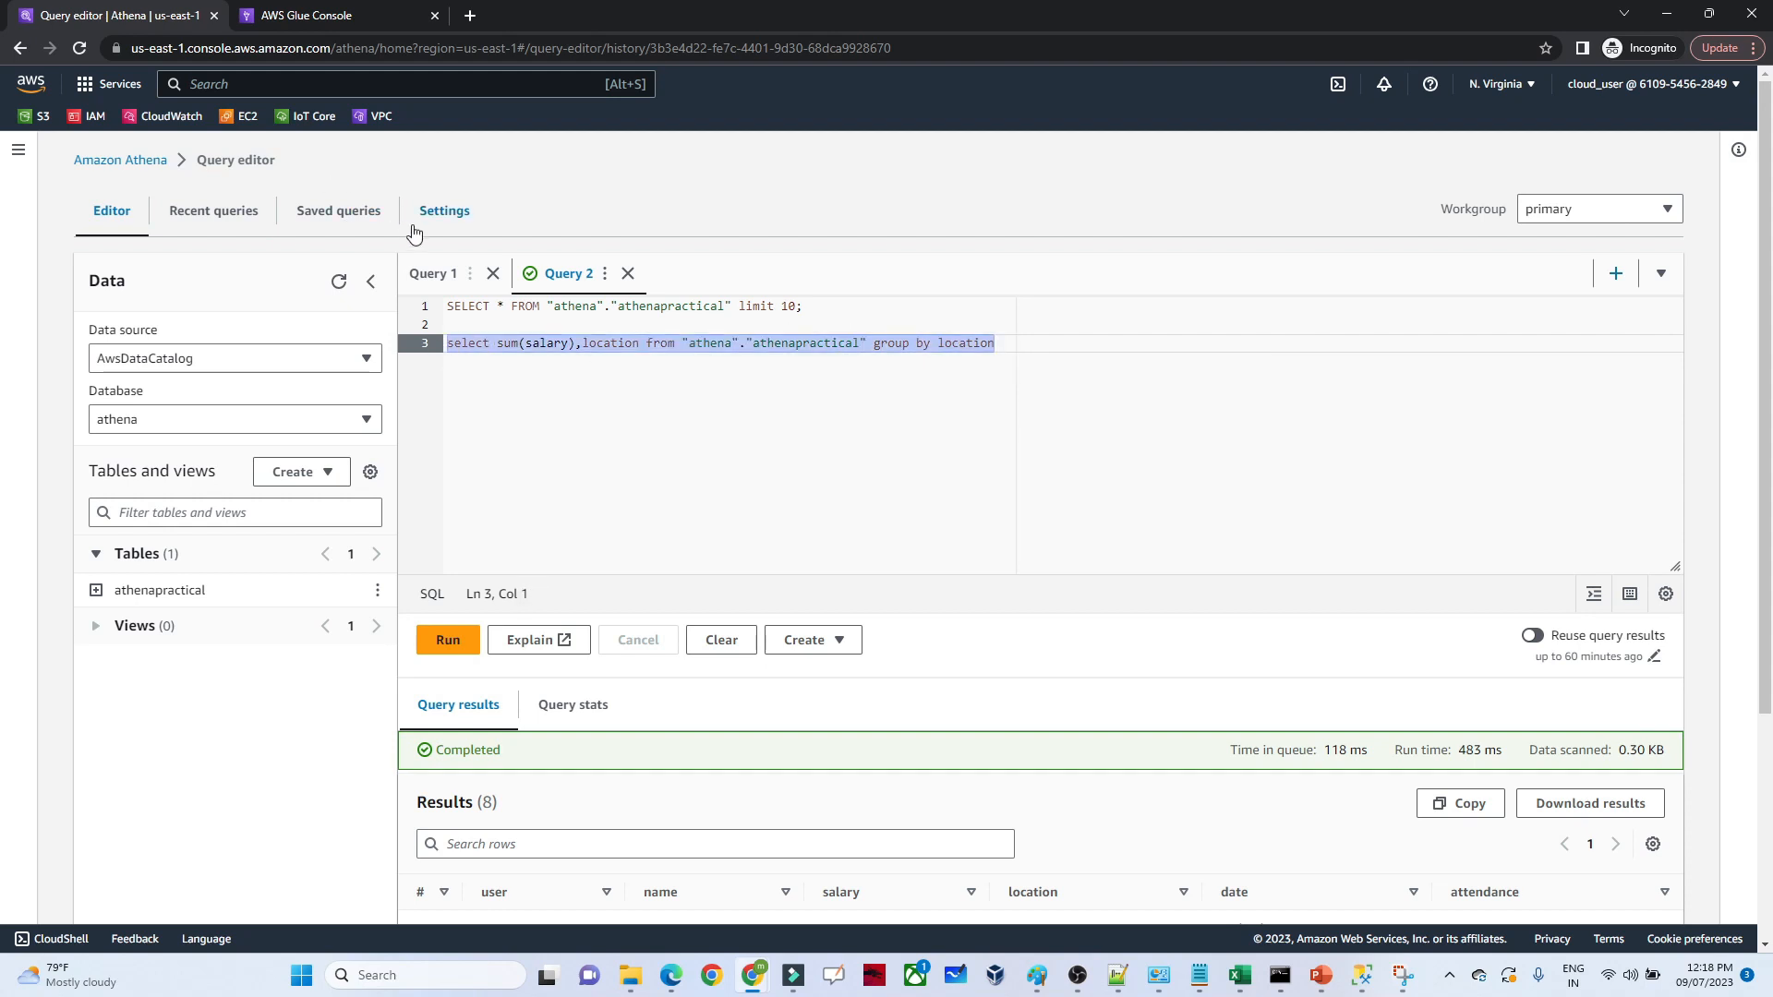
left_click(448, 639)
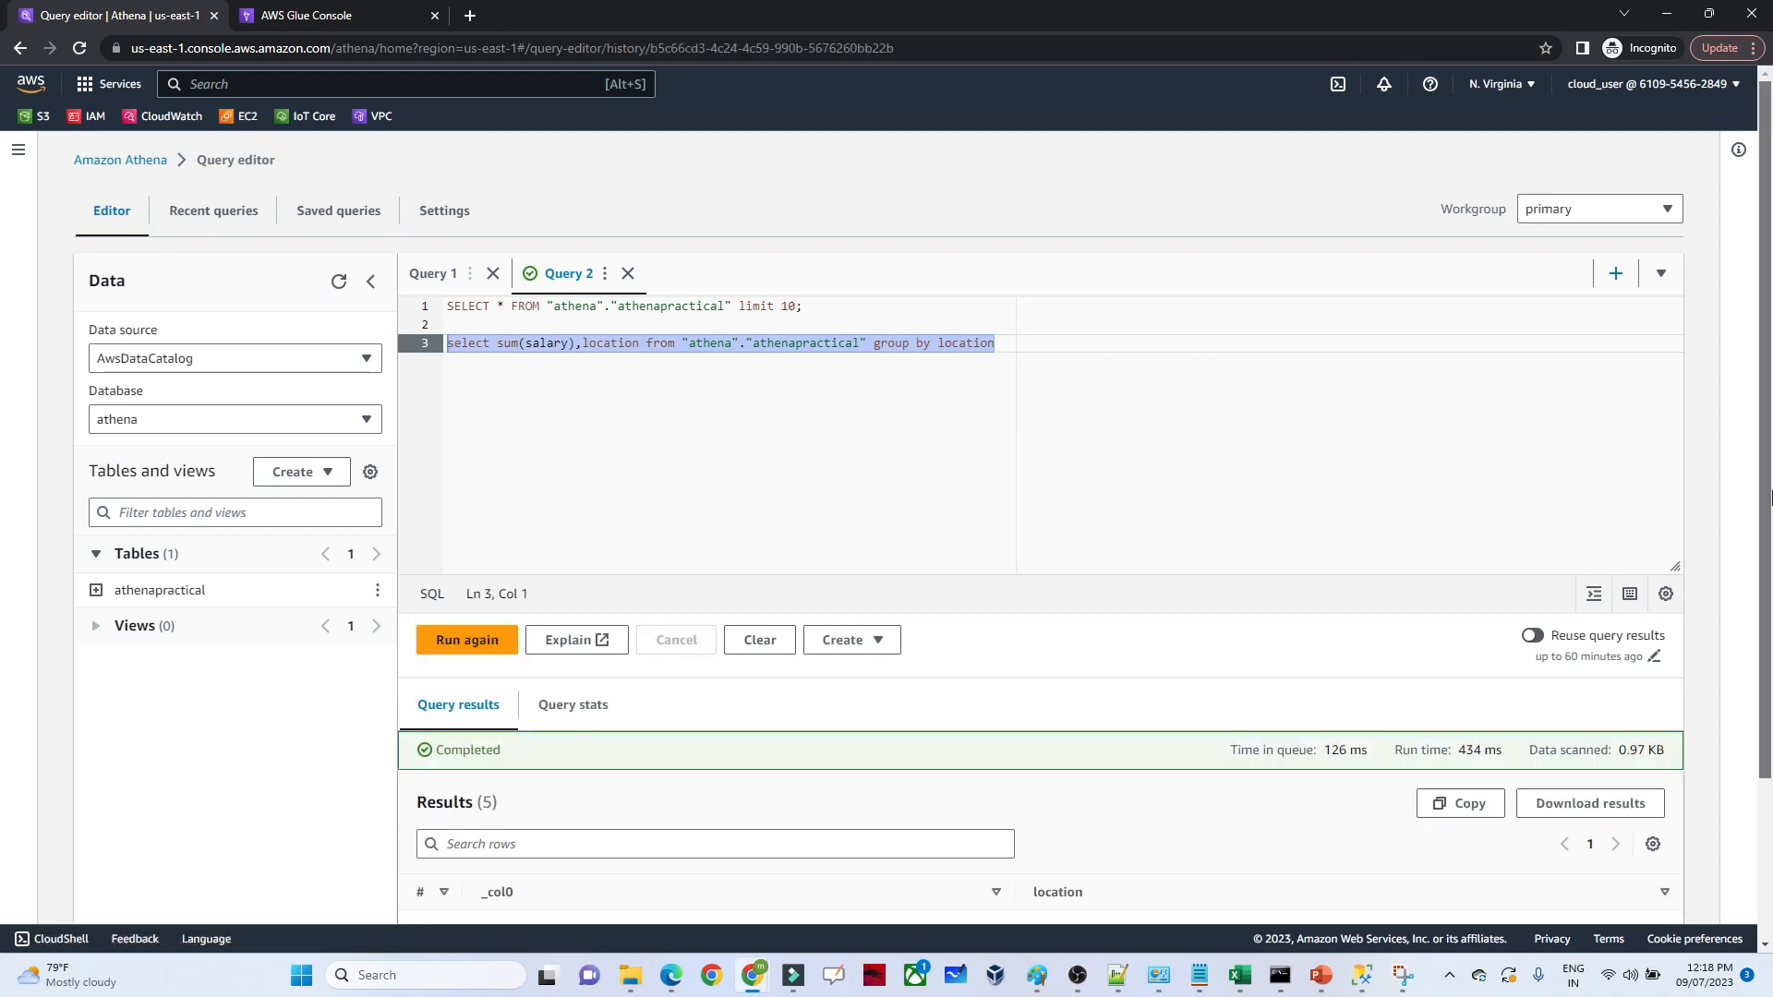
scroll(1521, 594, "down", 2)
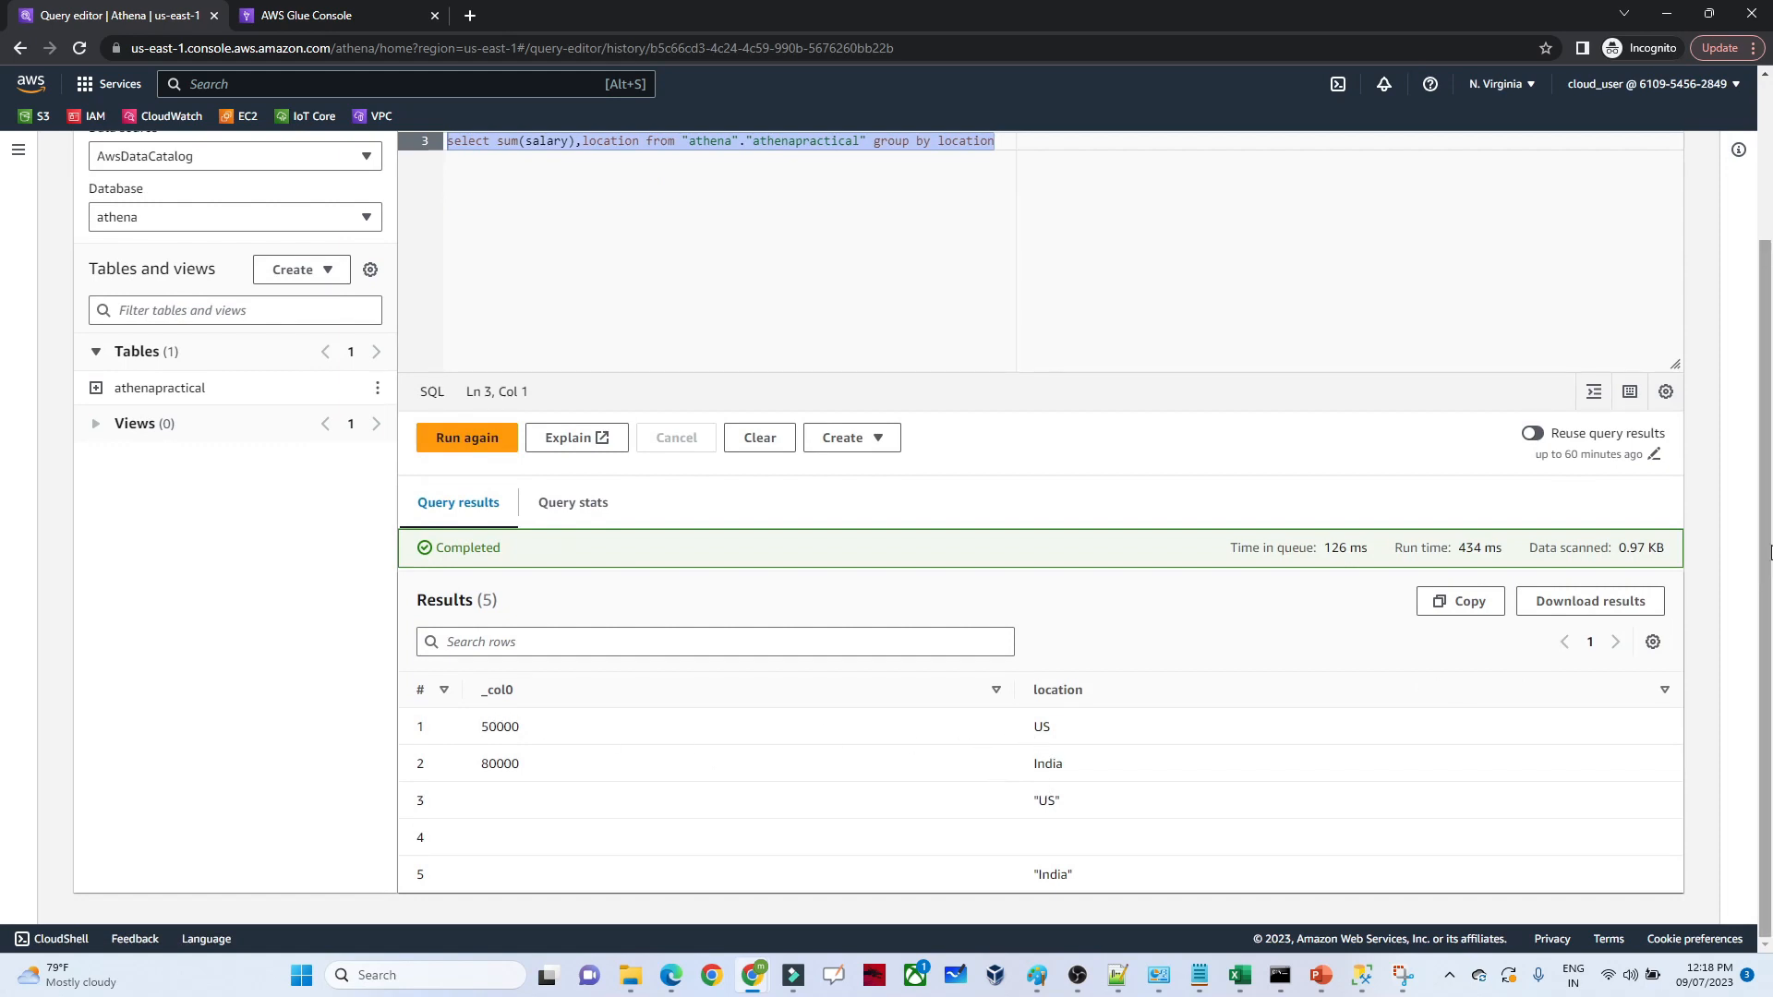
Run only the first SELECT query with the 10-row limit again
scroll(882, 366, "up", 3)
left_click_drag(811, 308, 427, 312)
left_click(459, 649)
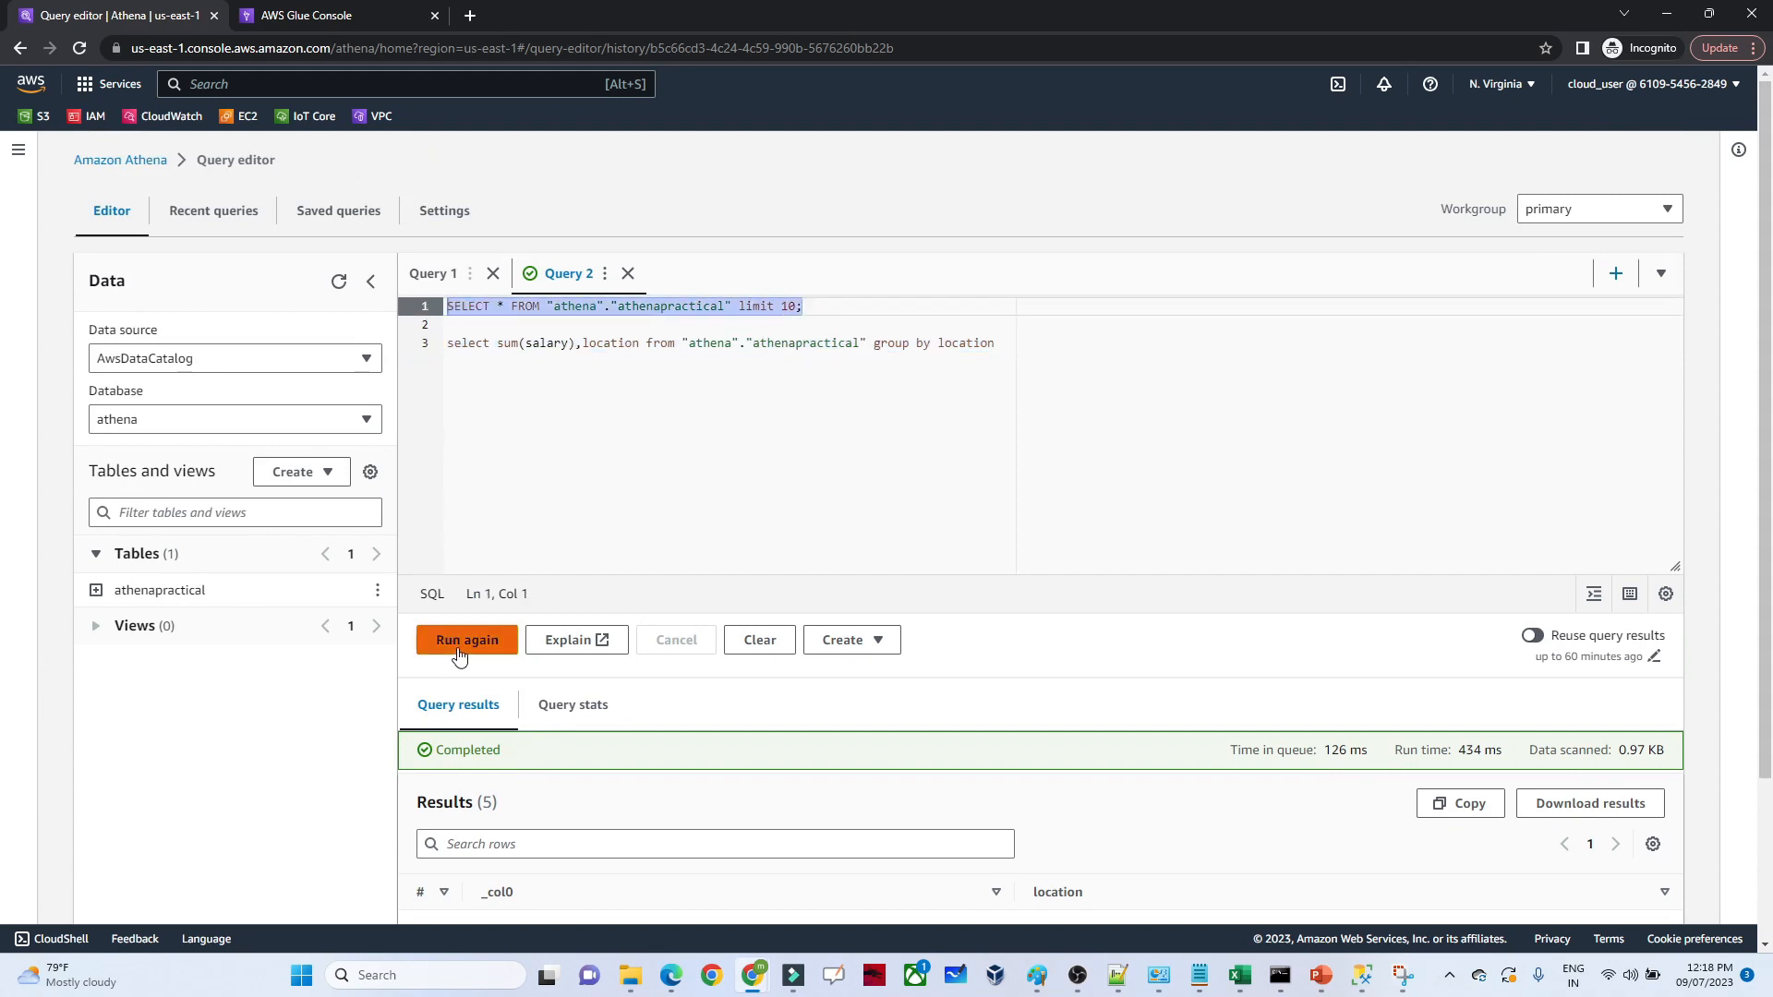